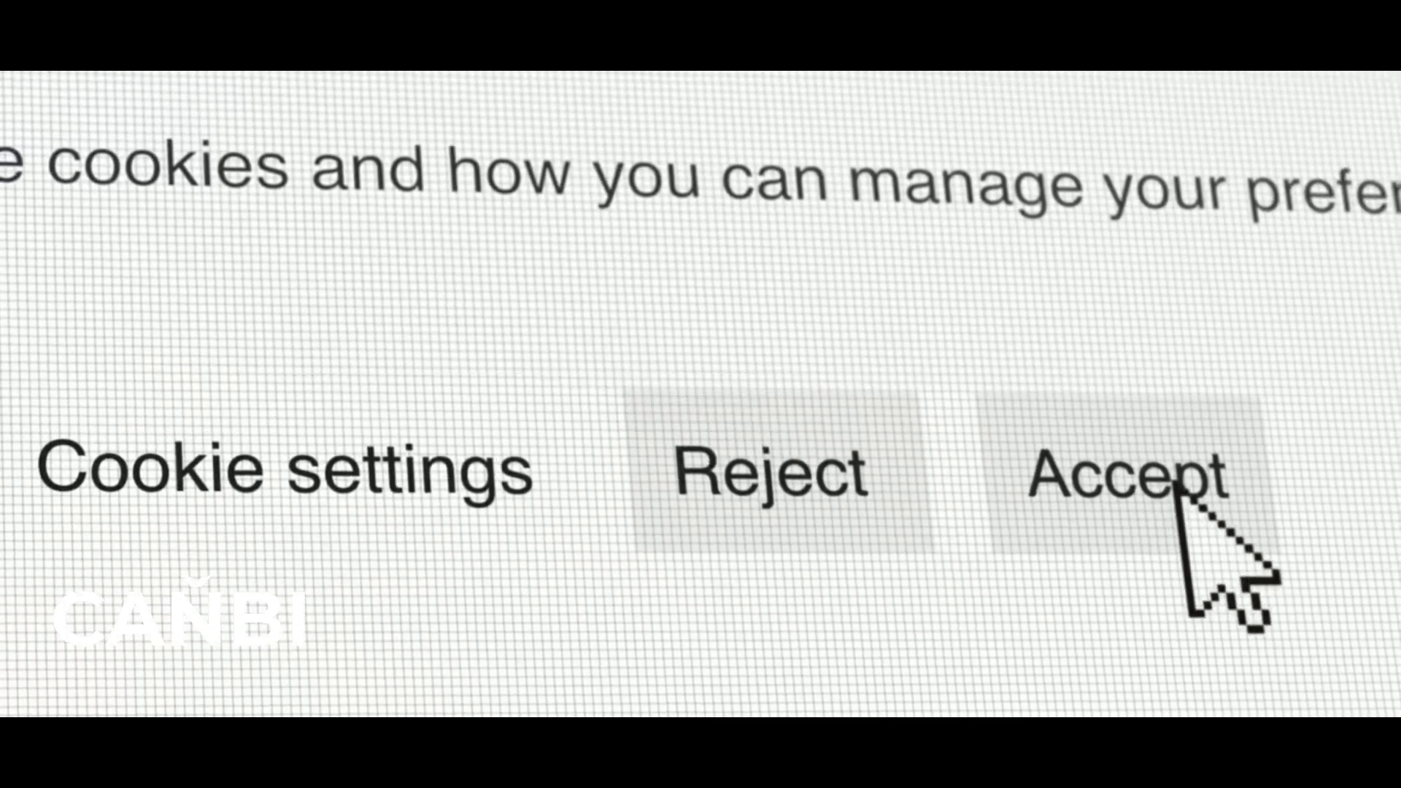
left_click(1186, 483)
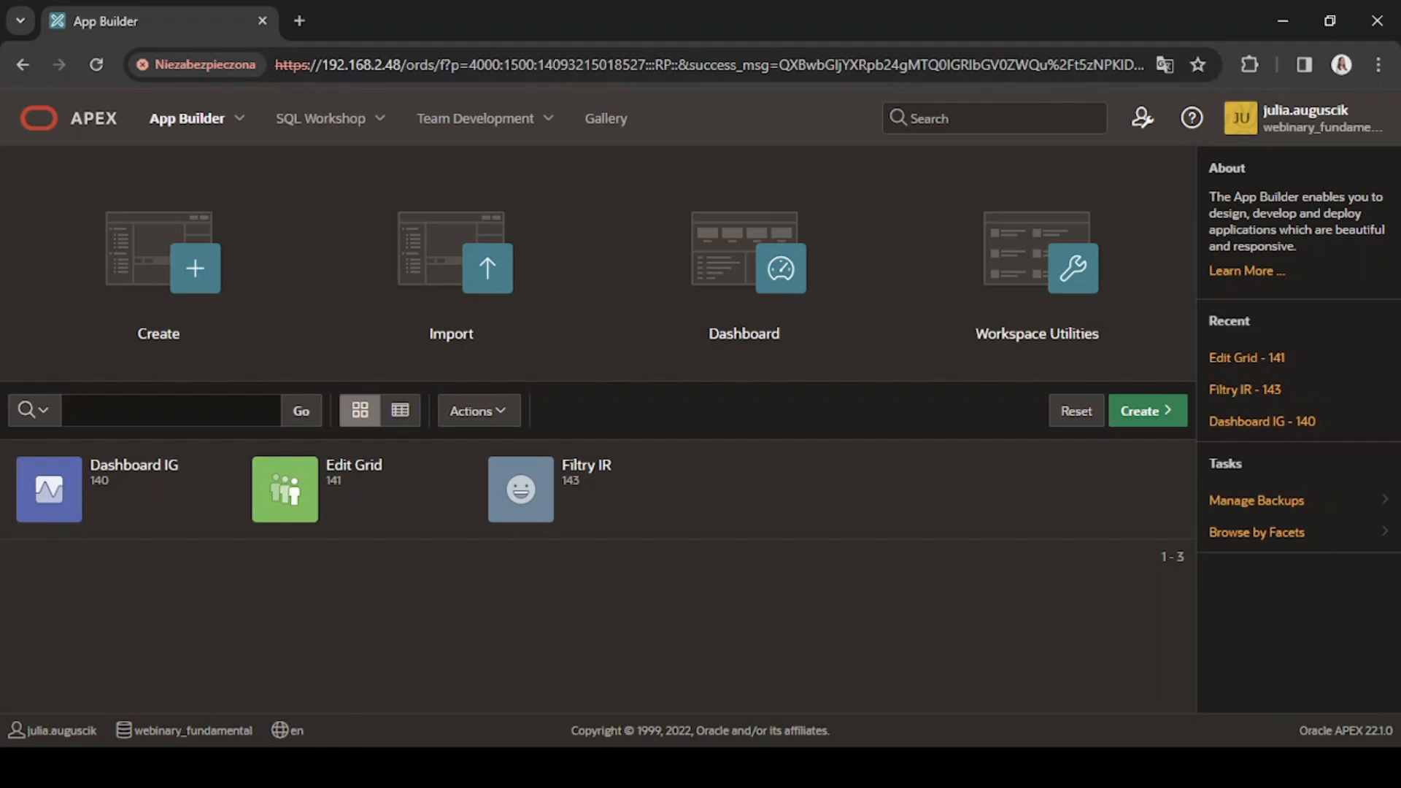
Create a new application named "Uprawnienia APEX" from scratch.
left_click(1132, 410)
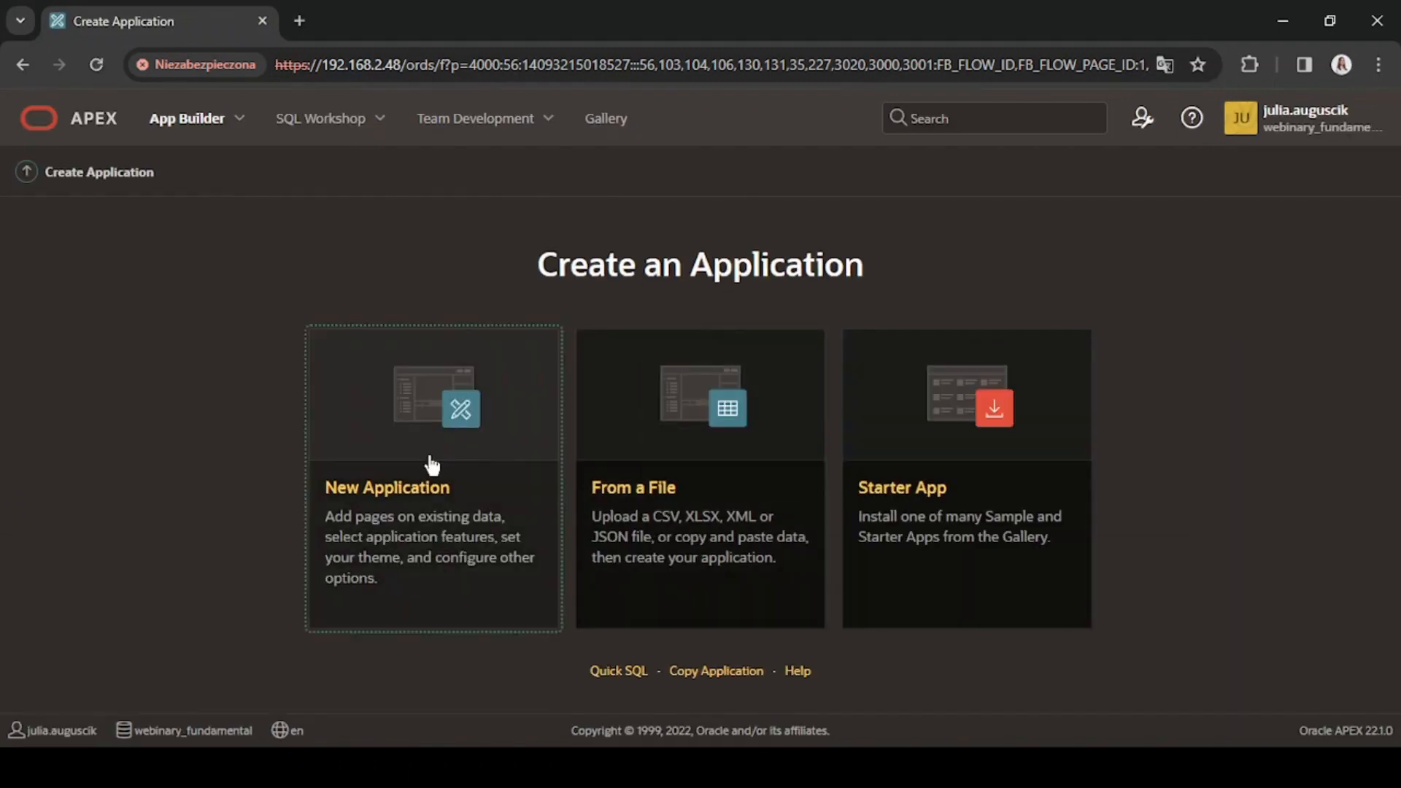
left_click(436, 474)
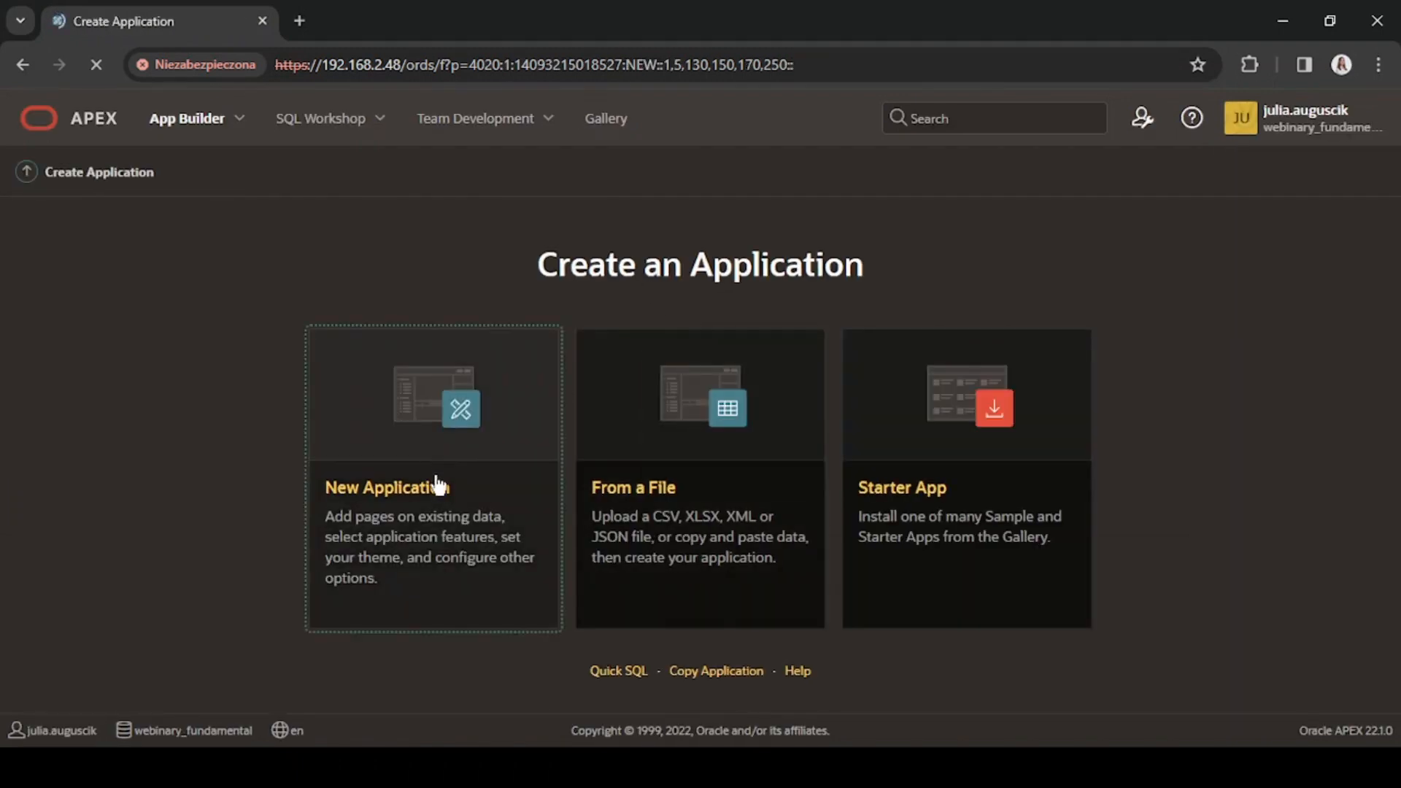
left_click(459, 318)
type("Uprawn")
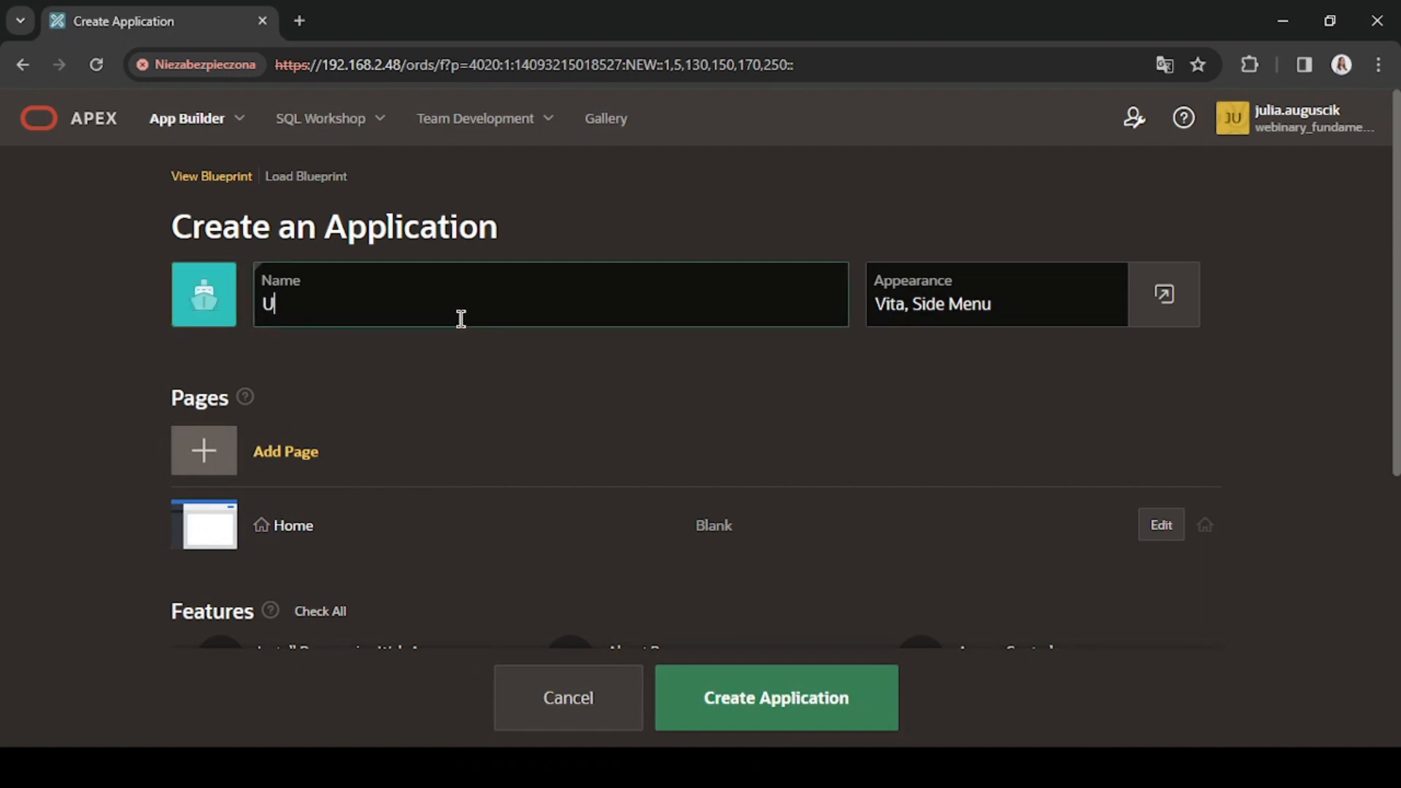
type("ienia APEX")
left_click(819, 722)
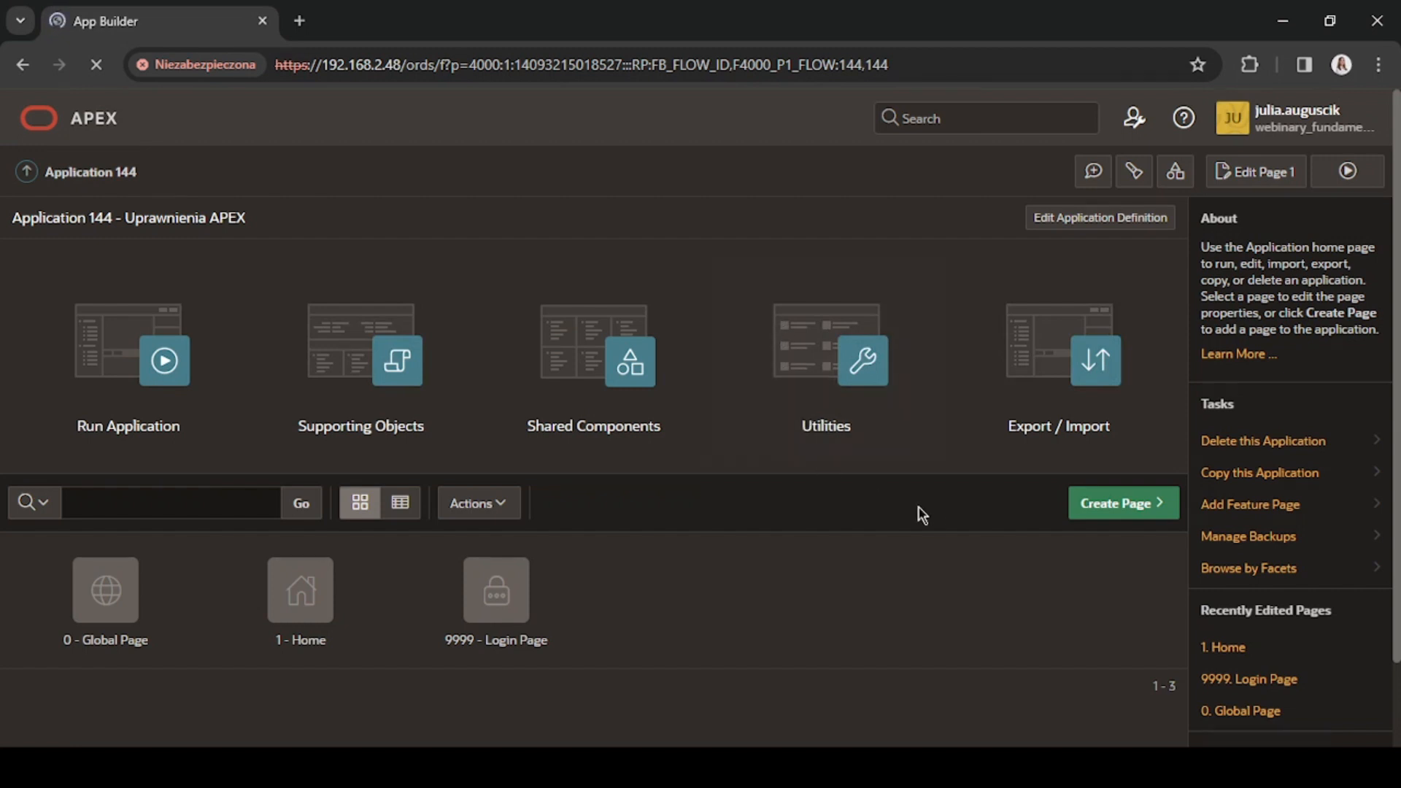
Add a blank page named P2_ZADANIA to the application.
left_click(1116, 504)
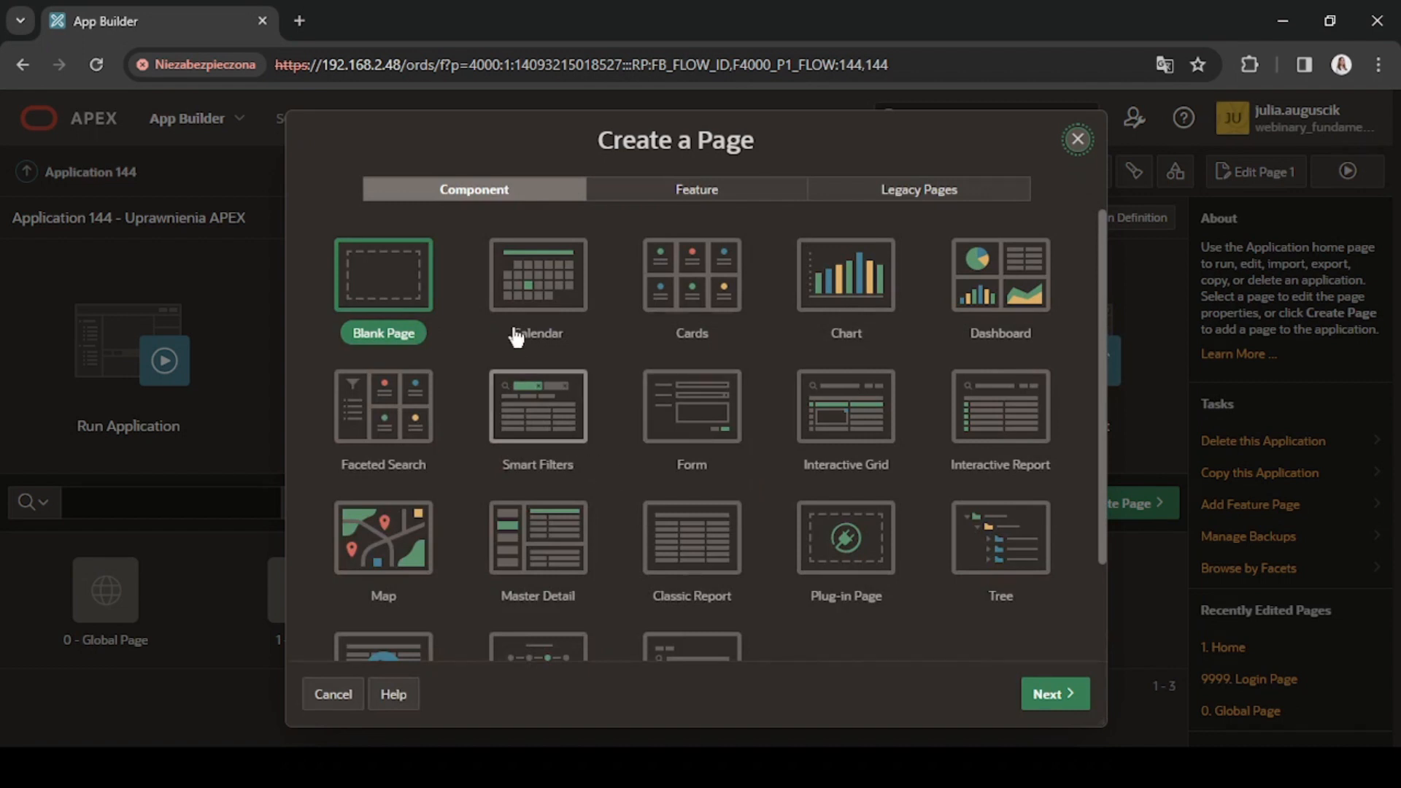
left_click(388, 282)
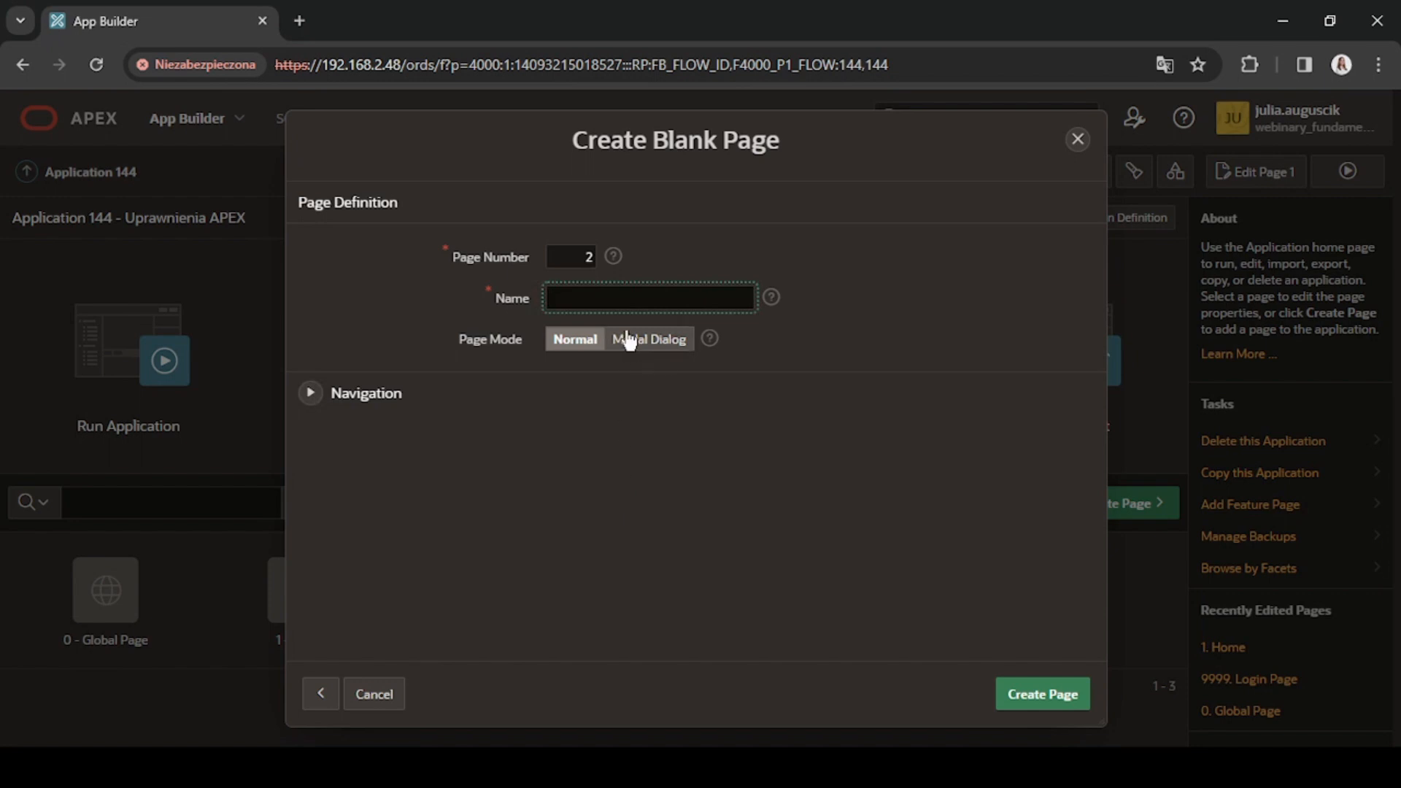
type("P2_ZADANIA")
left_click(1049, 699)
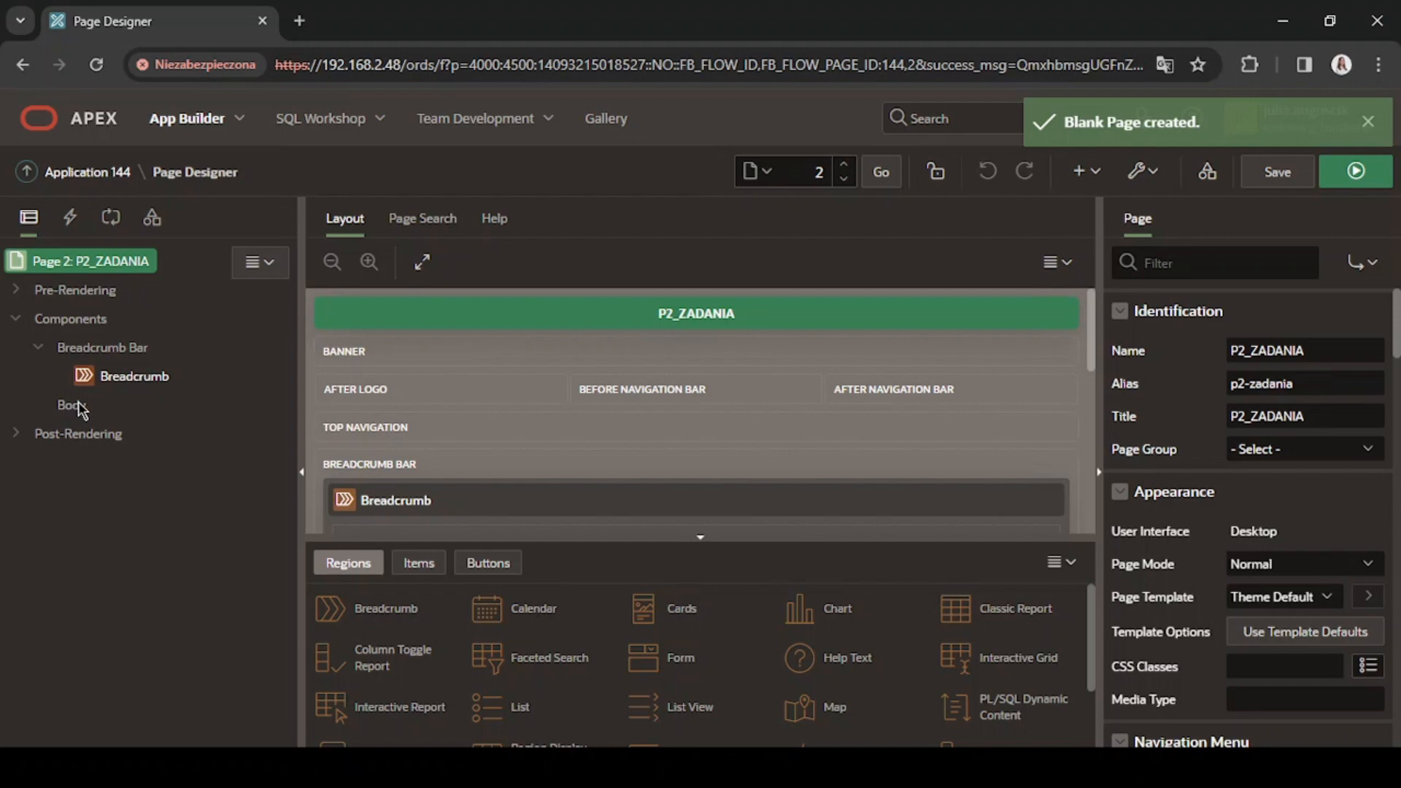
Create a region in the page body, set its type to Interactive Grid and title it "Zadania".
right_click(80, 407)
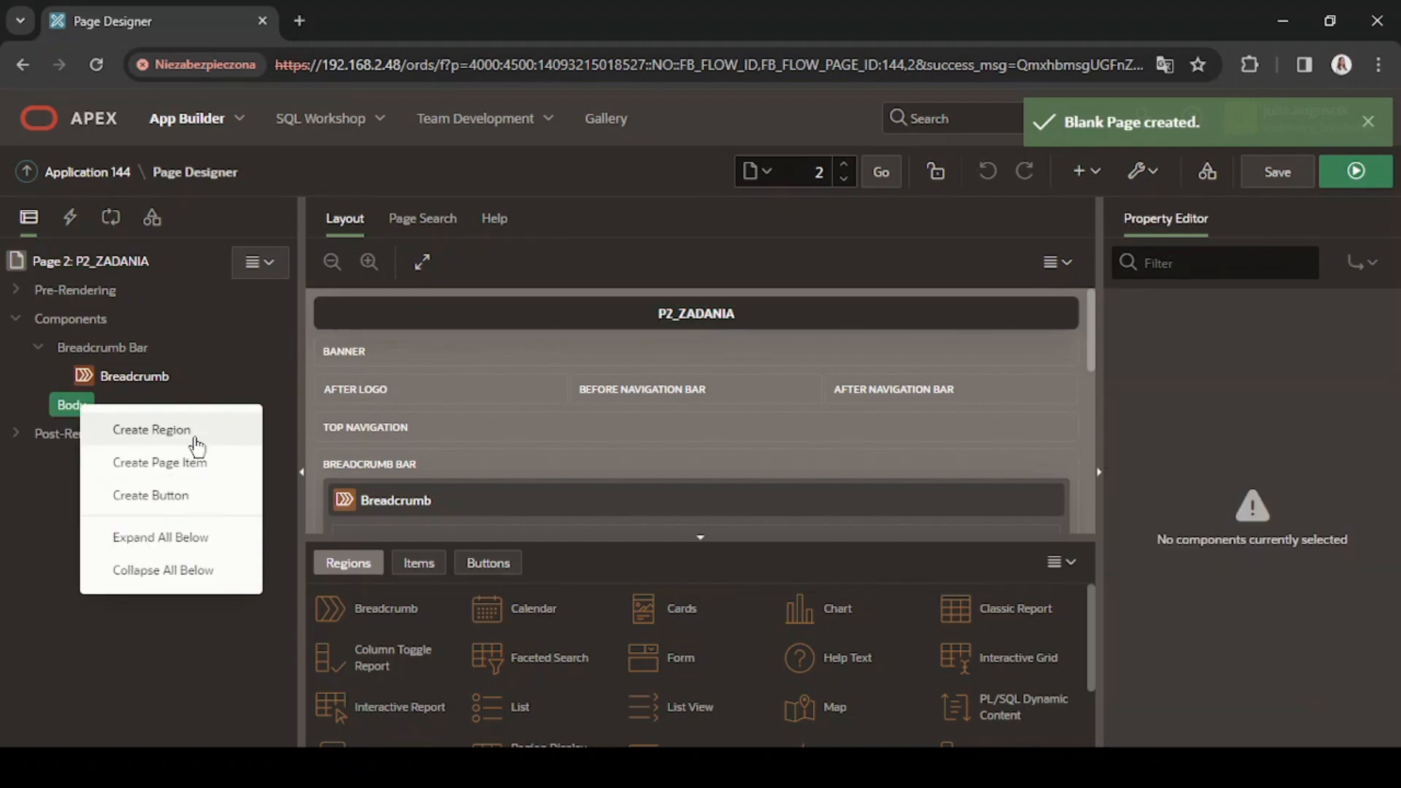
left_click(188, 435)
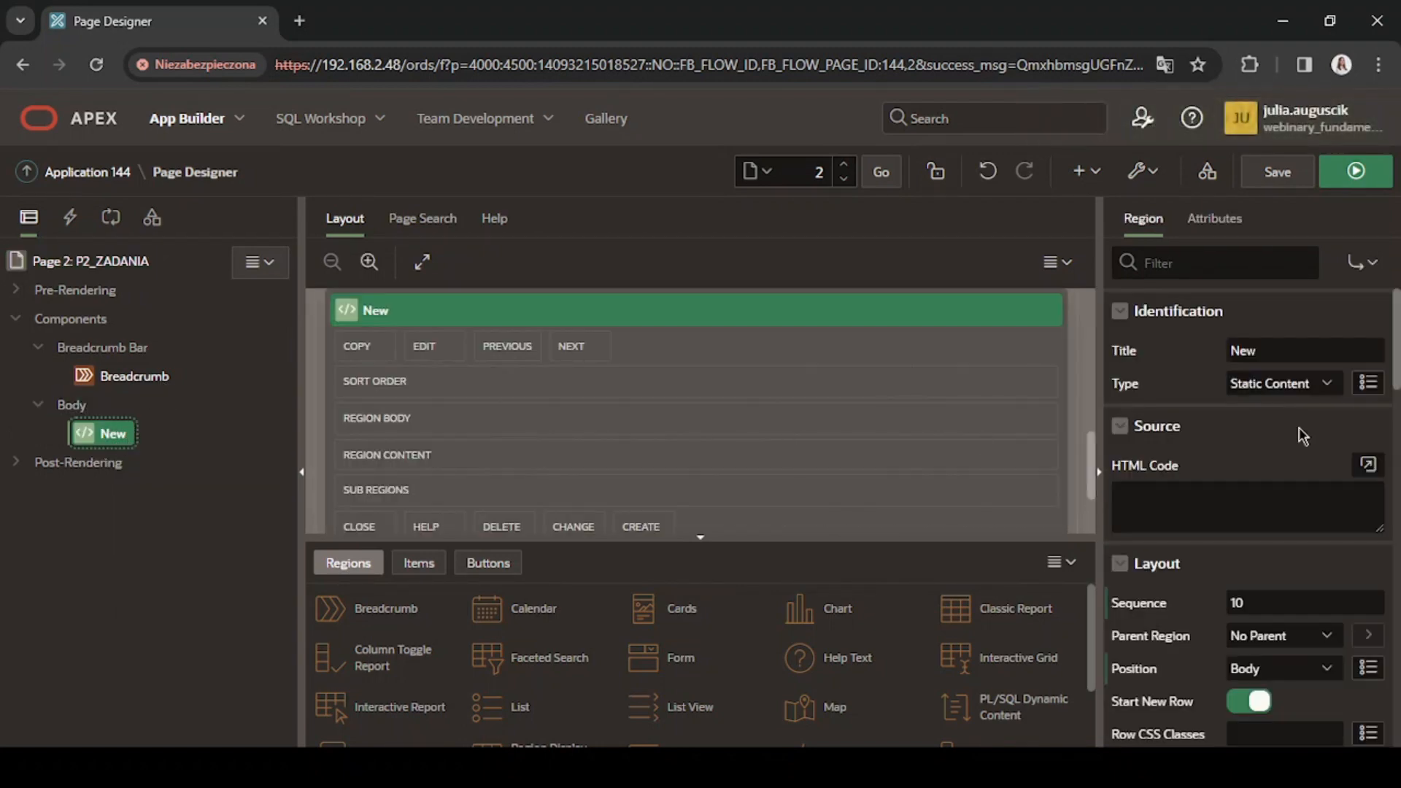
left_click(1300, 387)
key("i")
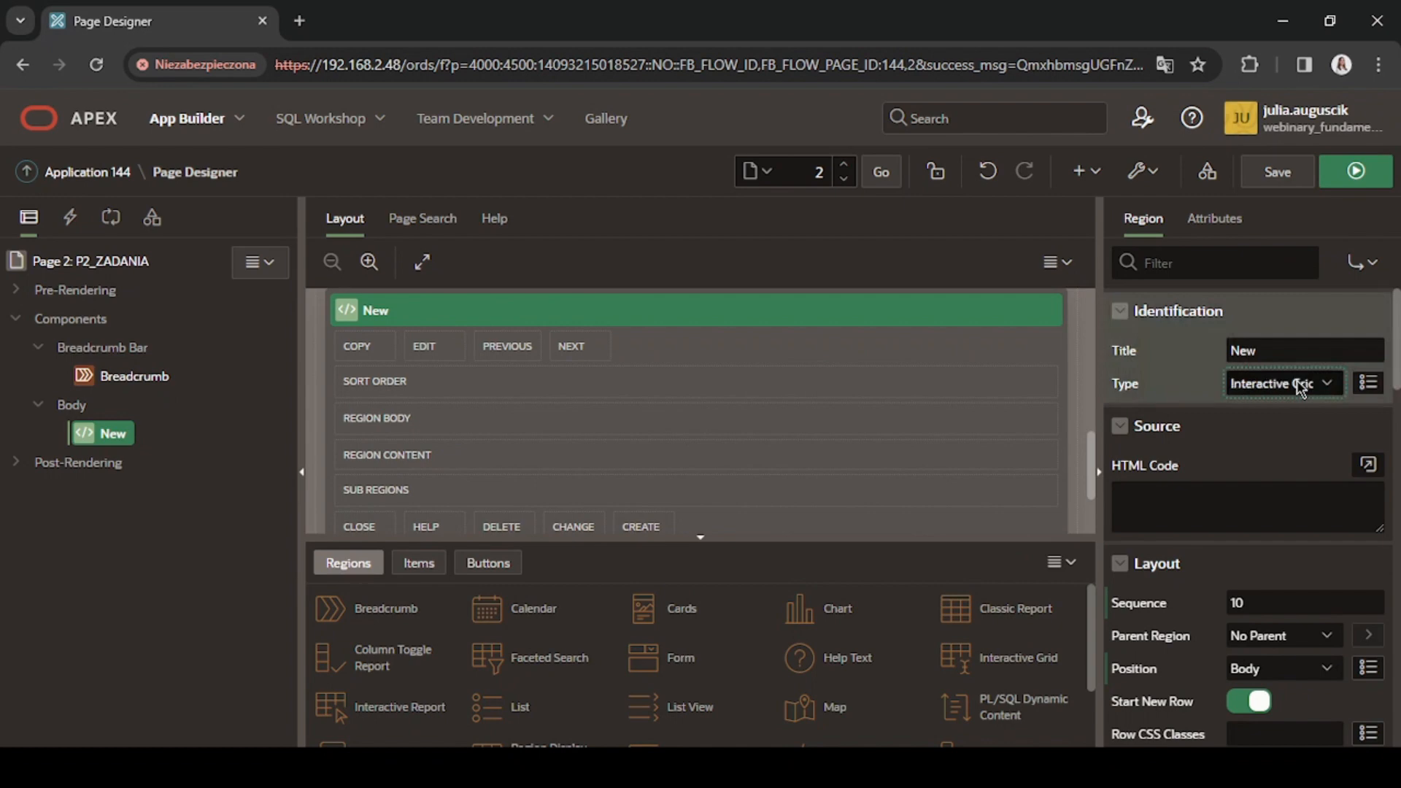
double_click(1292, 351)
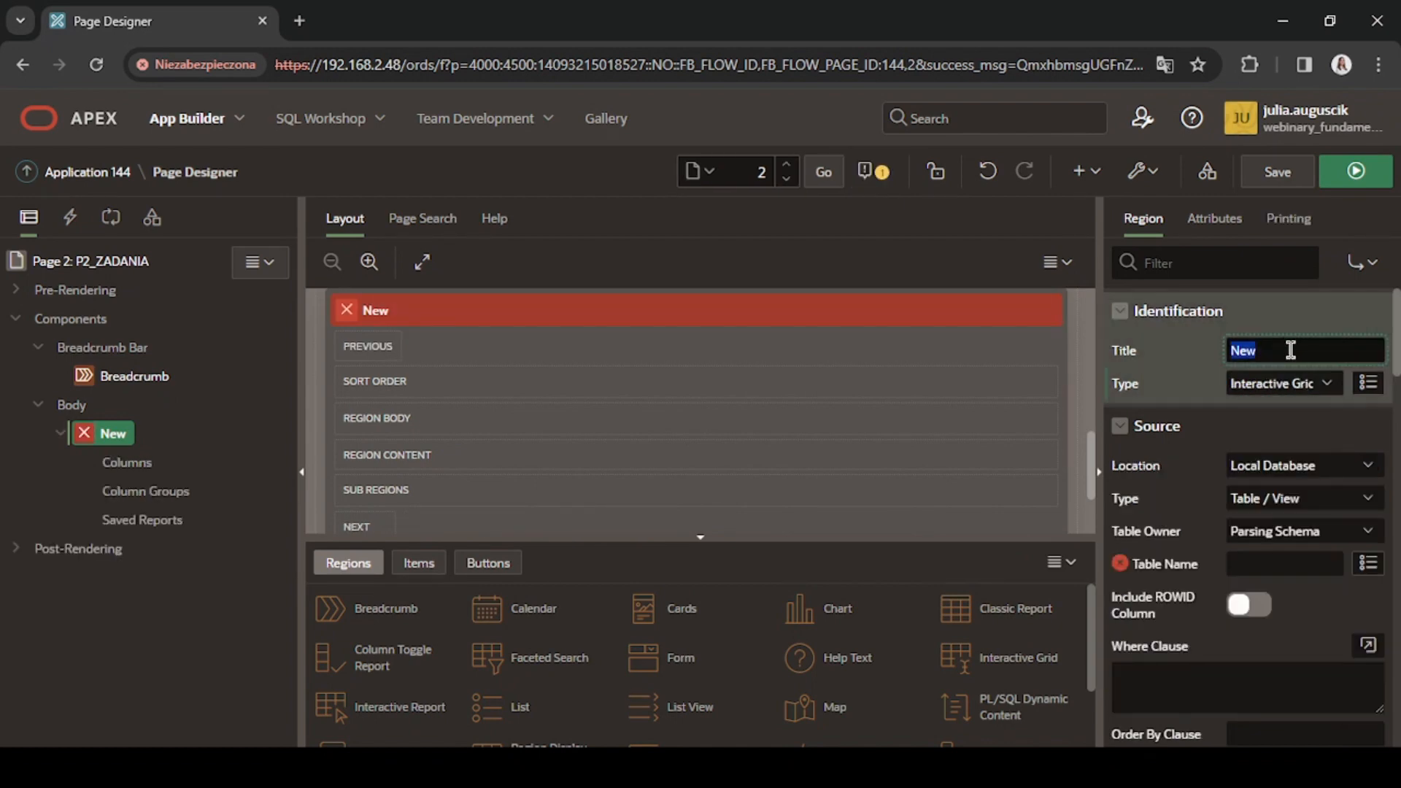
type("Zadania")
left_click(1167, 353)
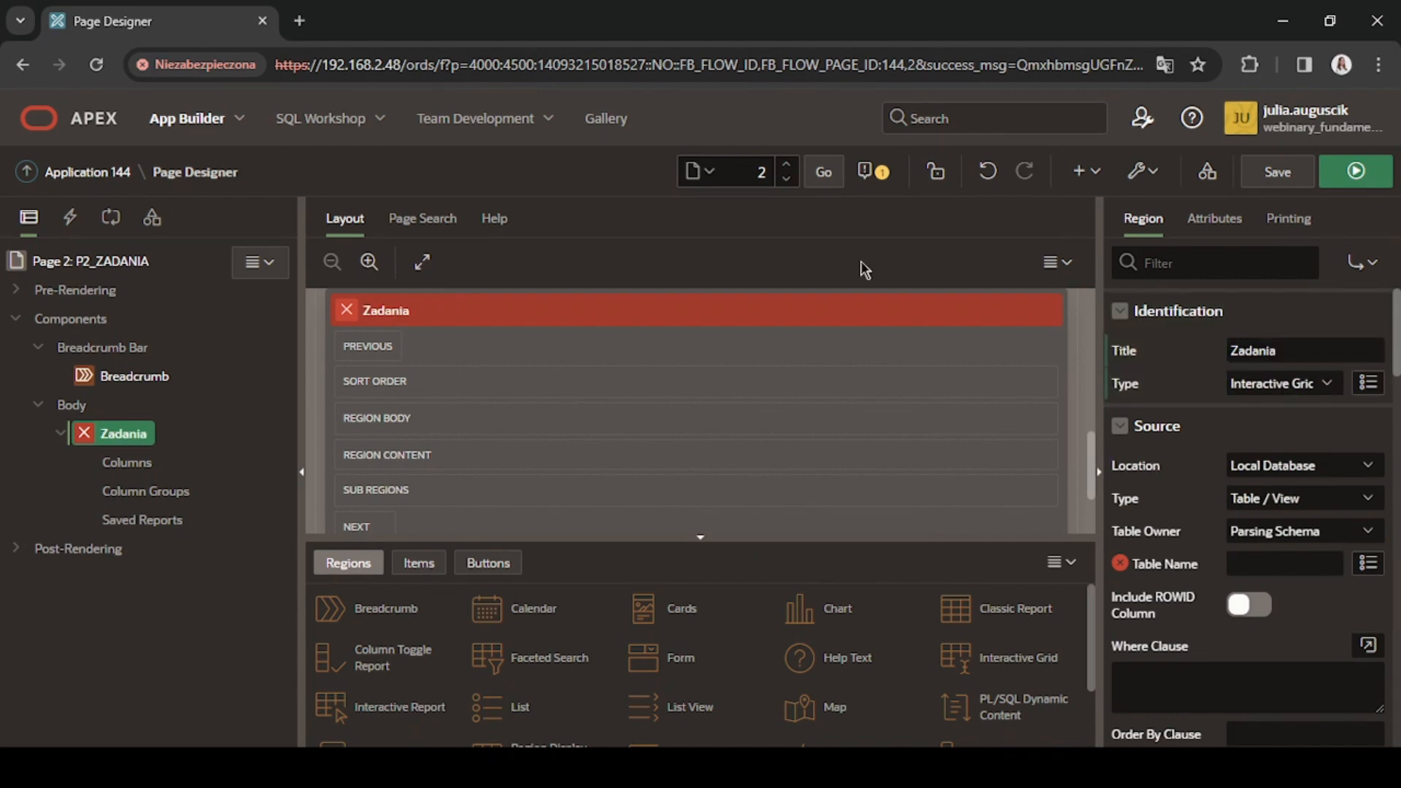
Set the Zadania region's source to the SQL query "Select * from MY_TODOS where OWNER=:APP_USER;" and validate it.
left_click(1303, 505)
key("Down")
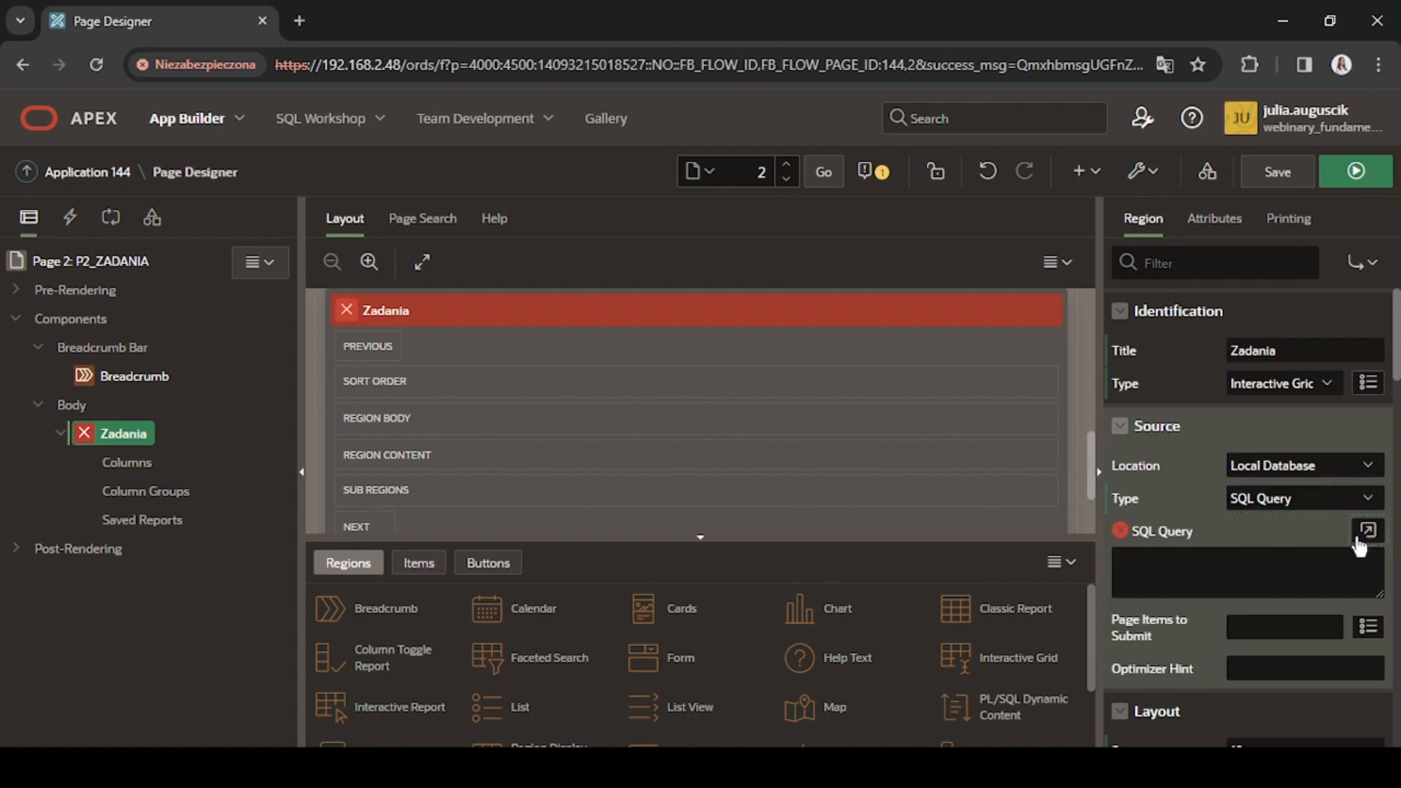
left_click(1365, 536)
type("Select * from MY_TODOS where OWNER=:APP_USER;")
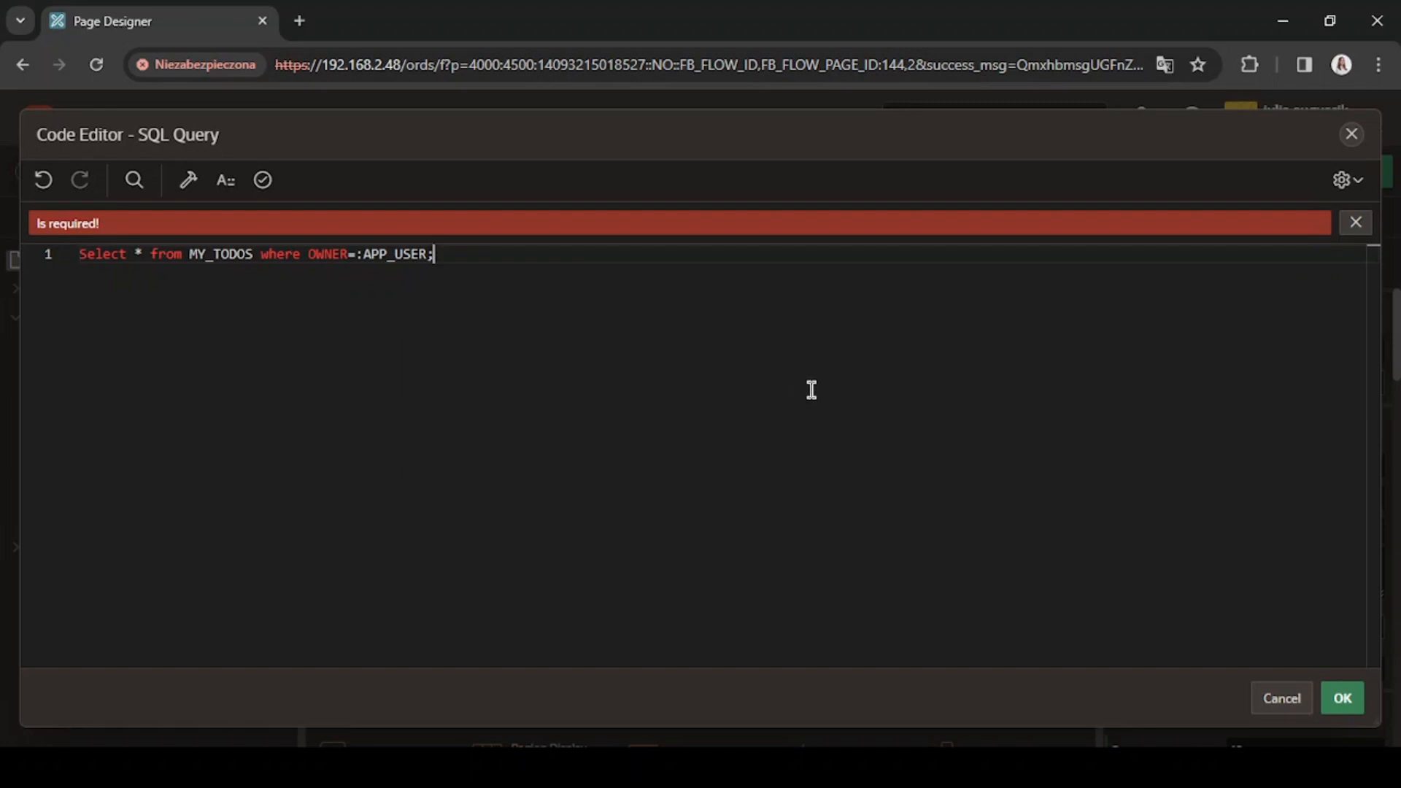
left_click(263, 179)
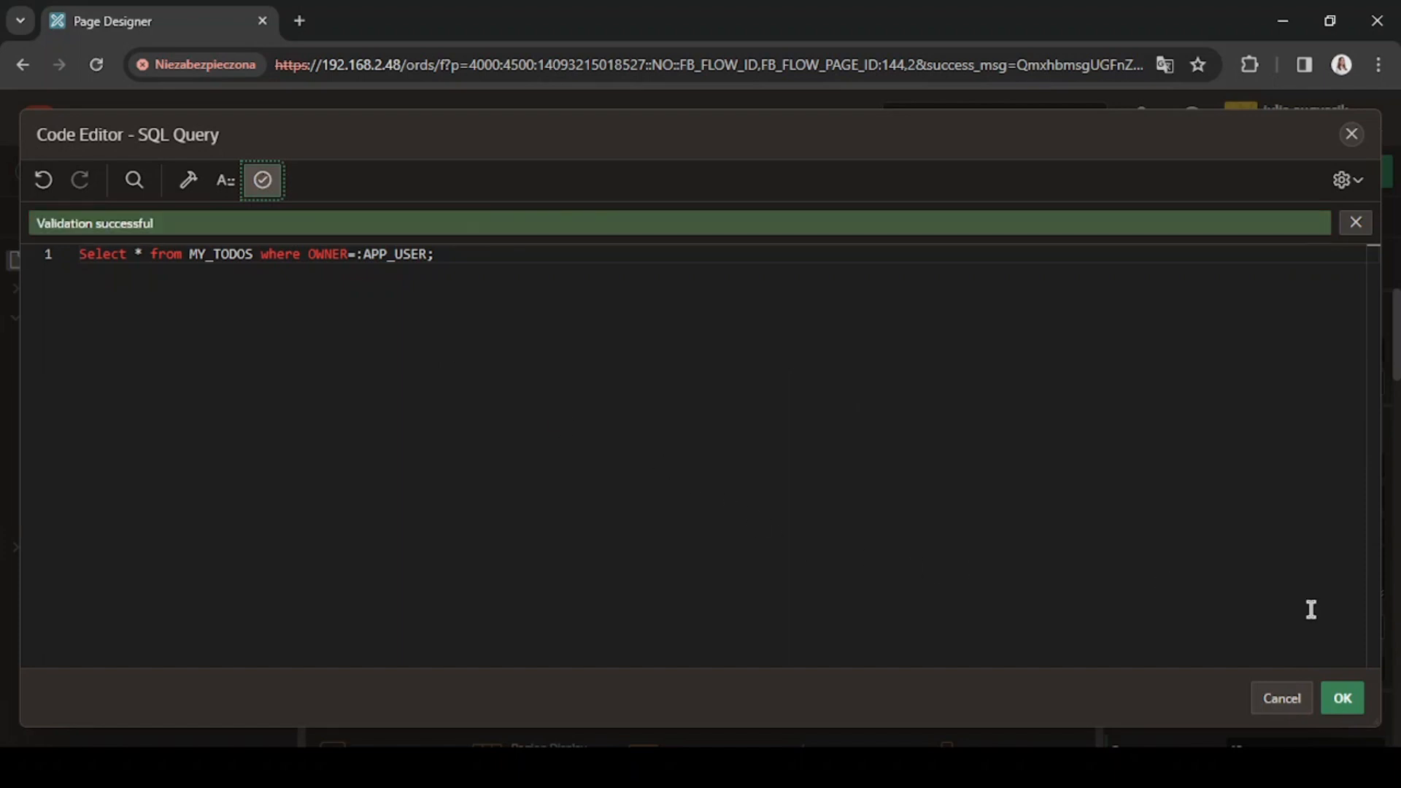
left_click(1340, 702)
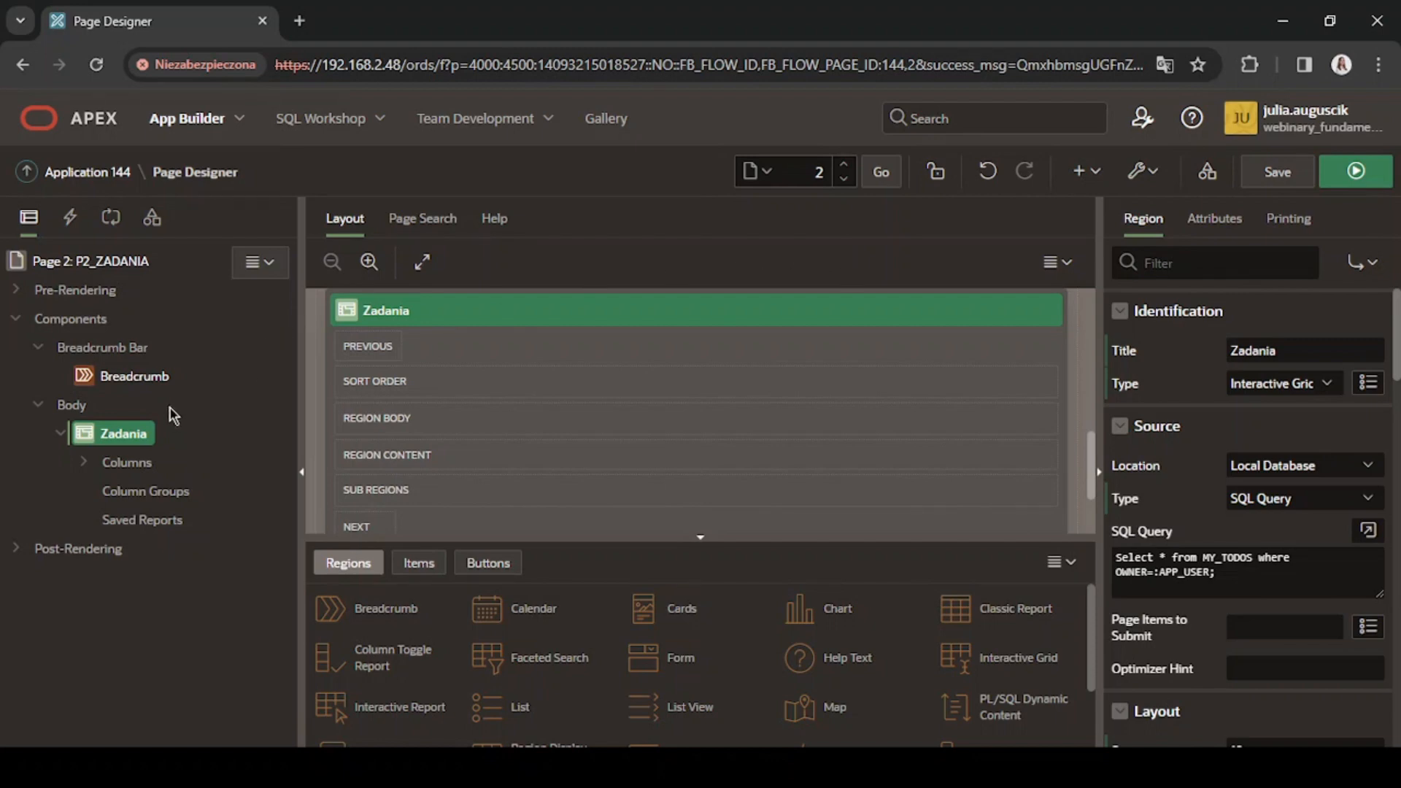
Make the MY_TODO_ID column Hidden and enable Query Only and Primary Key for it.
left_click(85, 464)
left_click(181, 491)
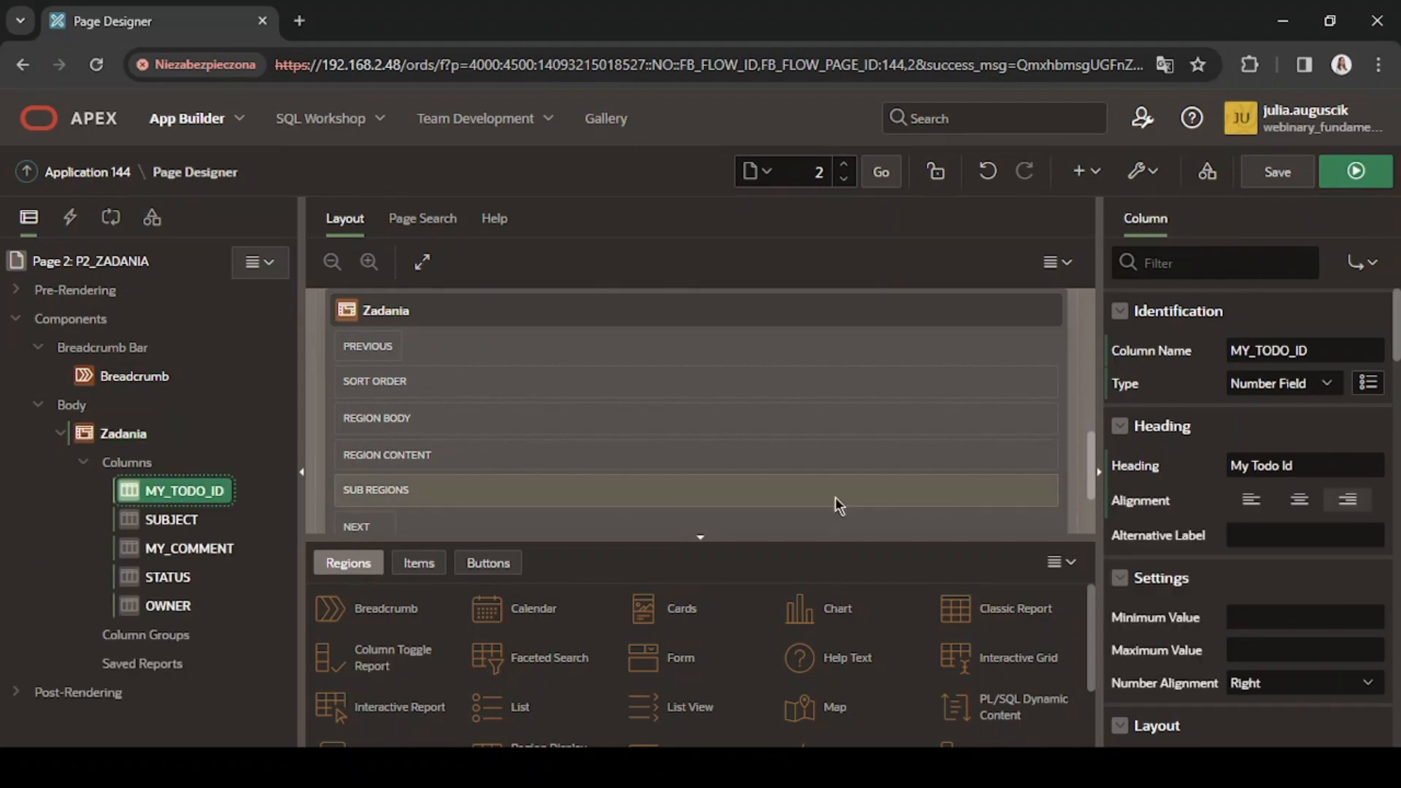
left_click(1287, 384)
key("h")
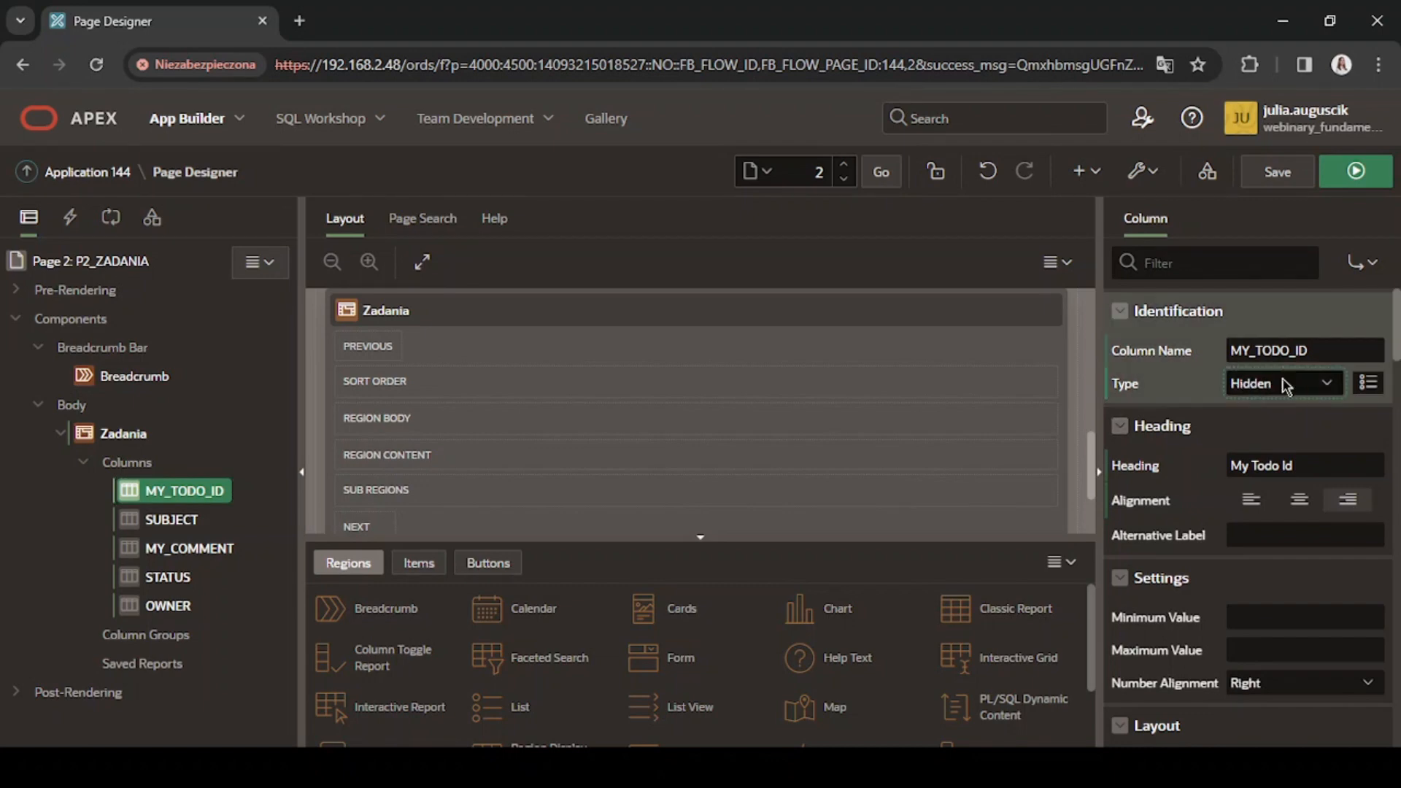
scroll(1258, 401, "down", 5)
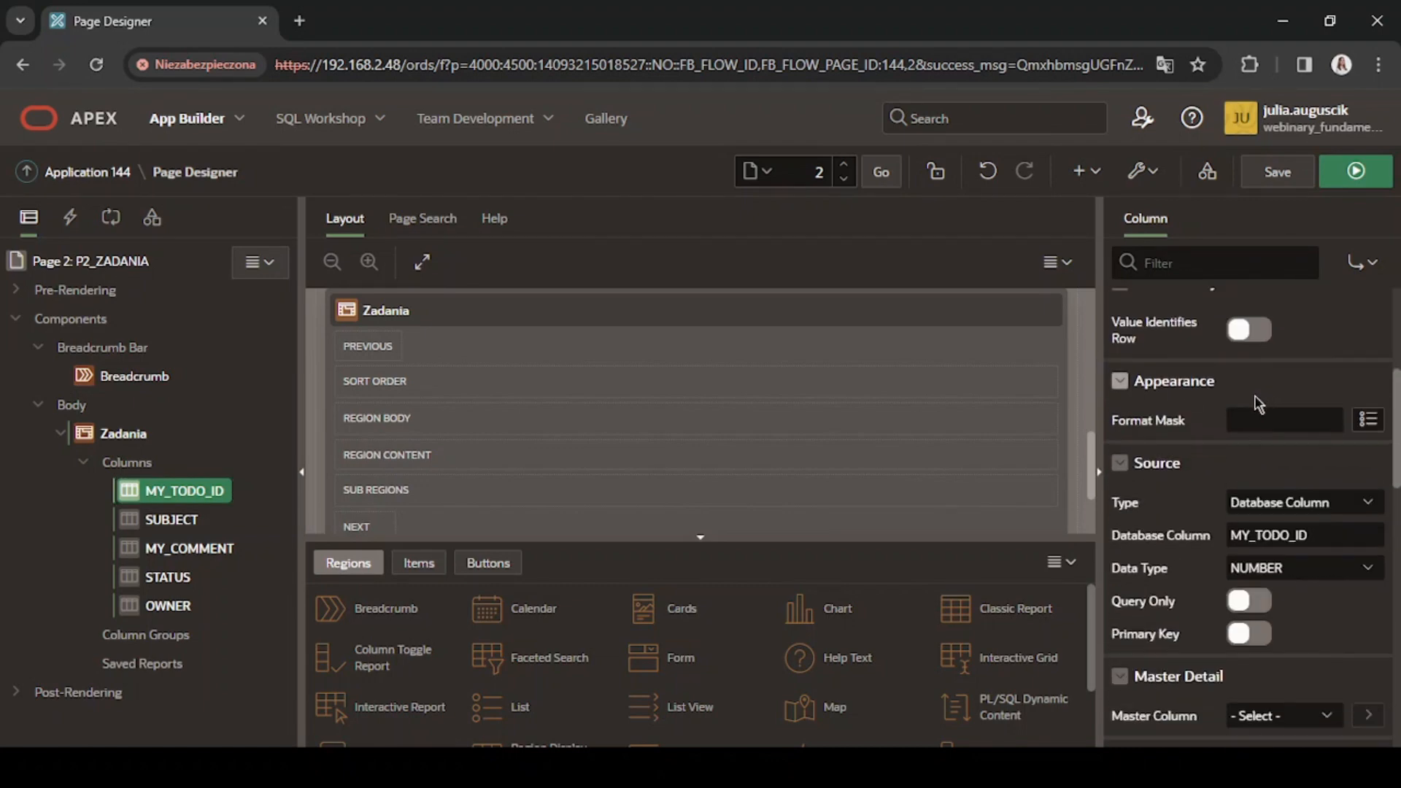
left_click(1250, 499)
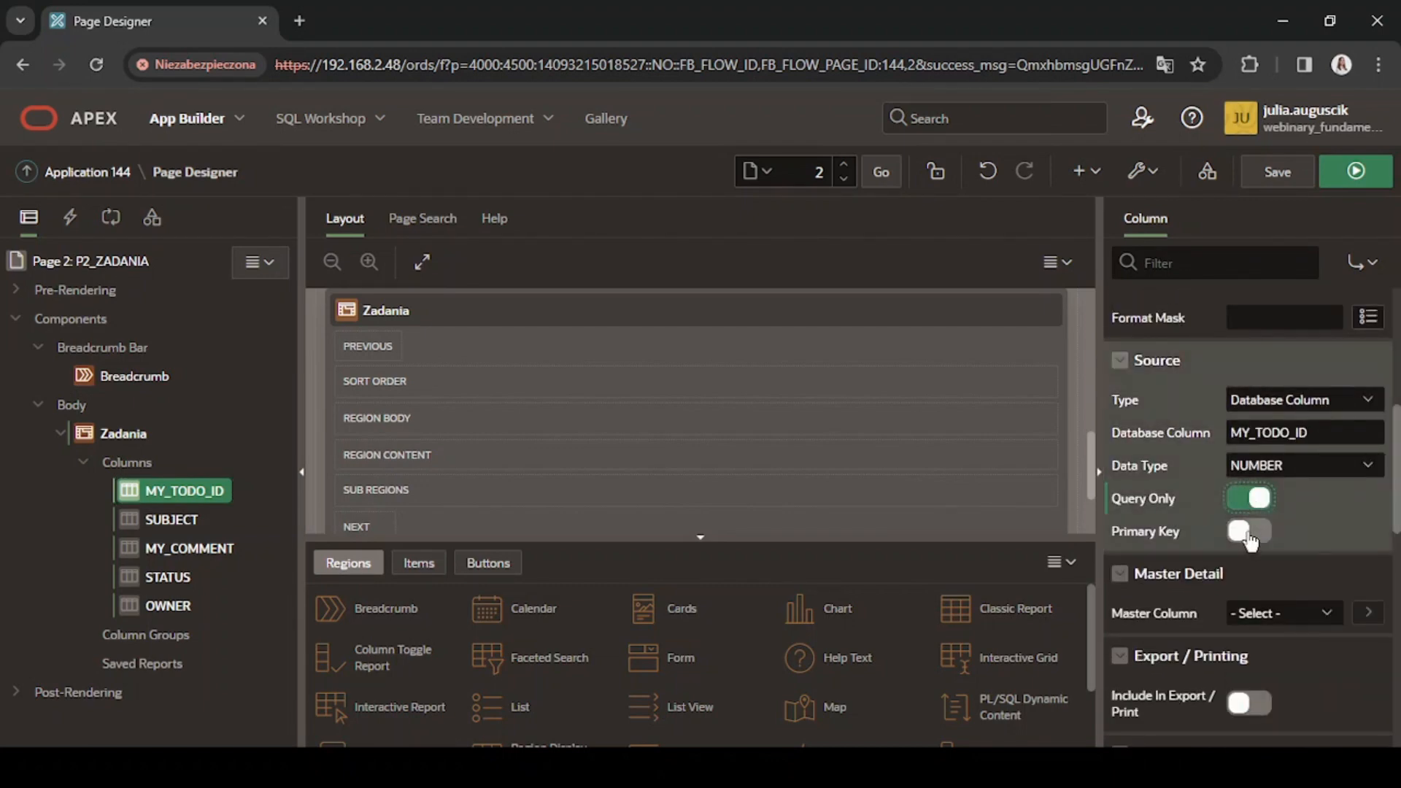
left_click(1249, 535)
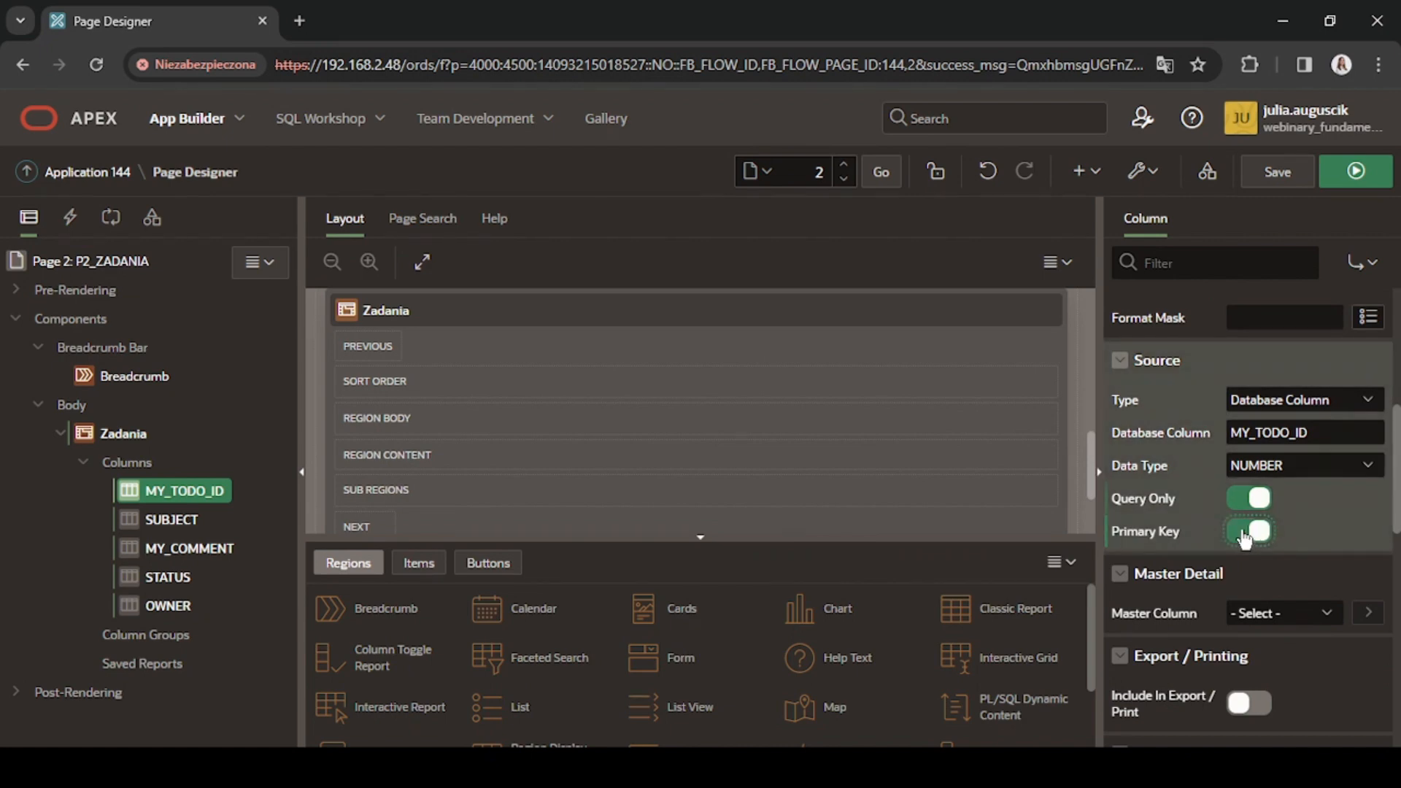
Change the OWNER column's type to Display Only.
left_click(140, 607)
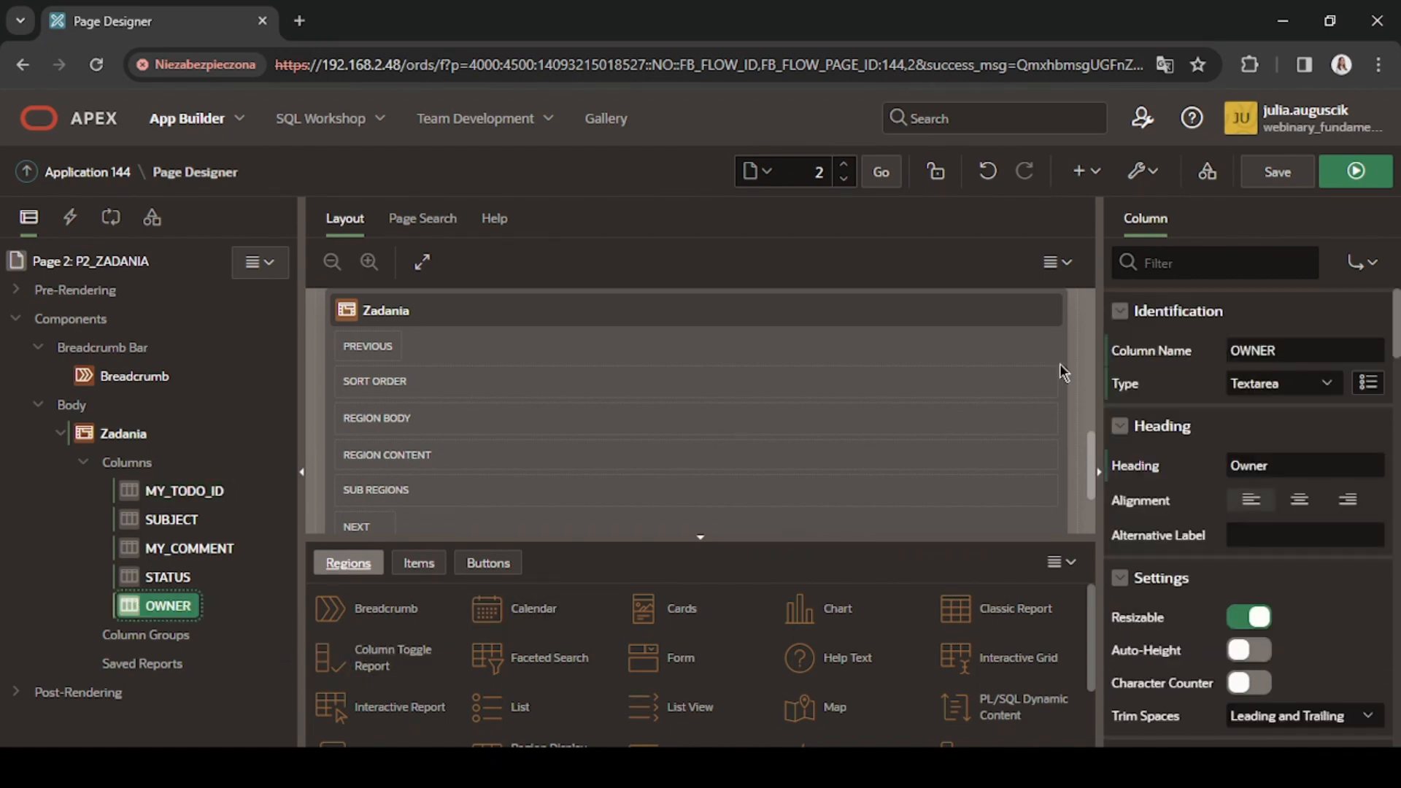
left_click(1277, 389)
key("d")
key("d")
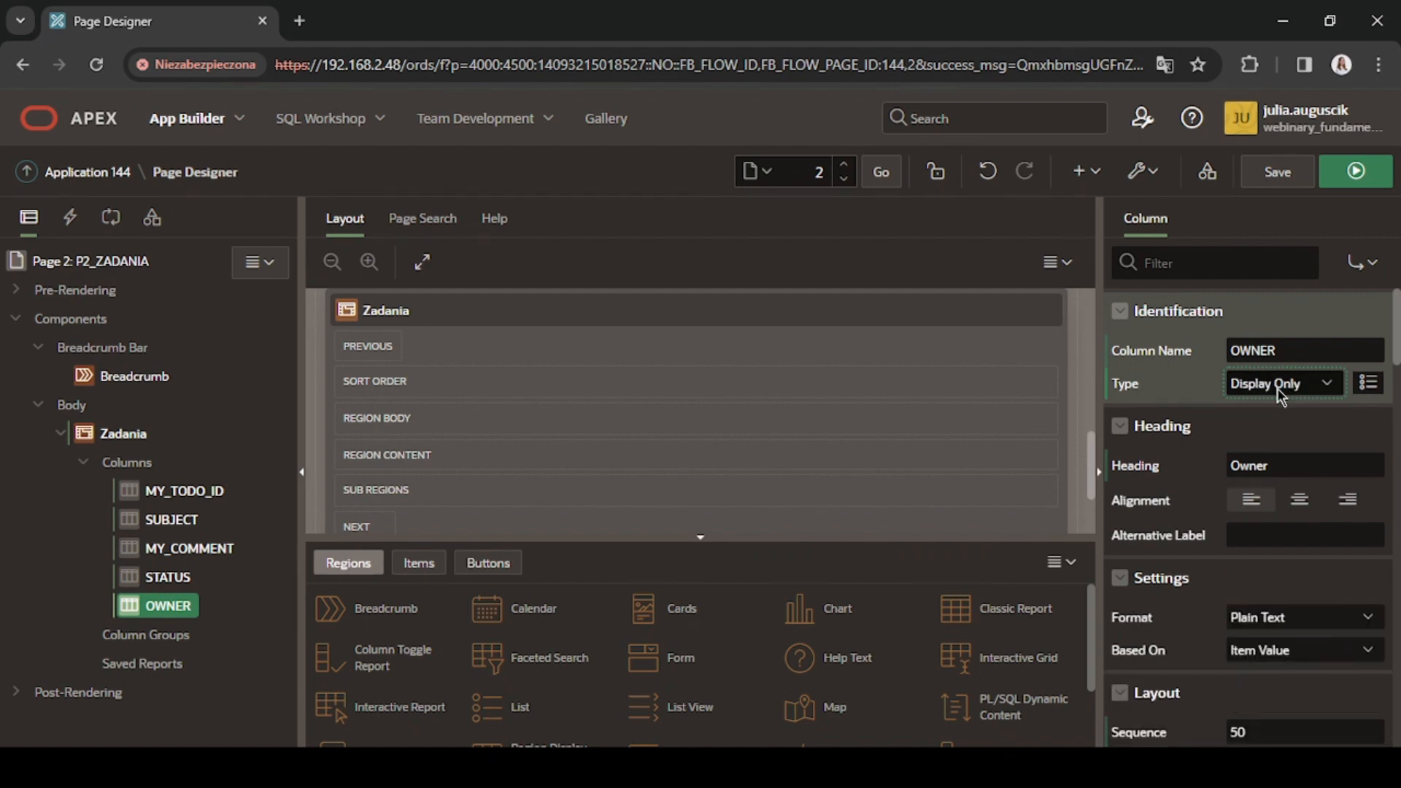
Set the OWNER column's default value to come from the item APP_USER.
scroll(1281, 394, "down", 9)
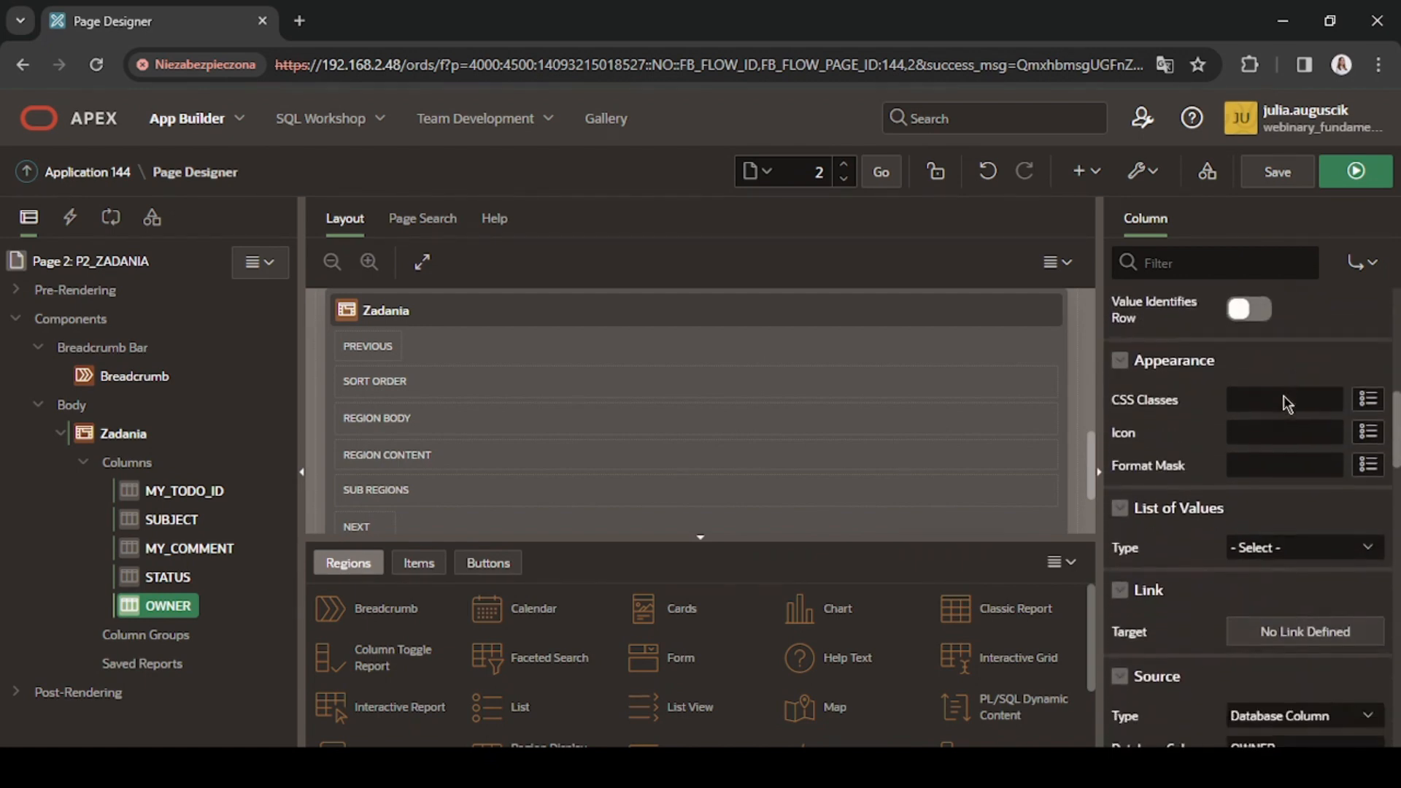
scroll(1288, 404, "down", 7)
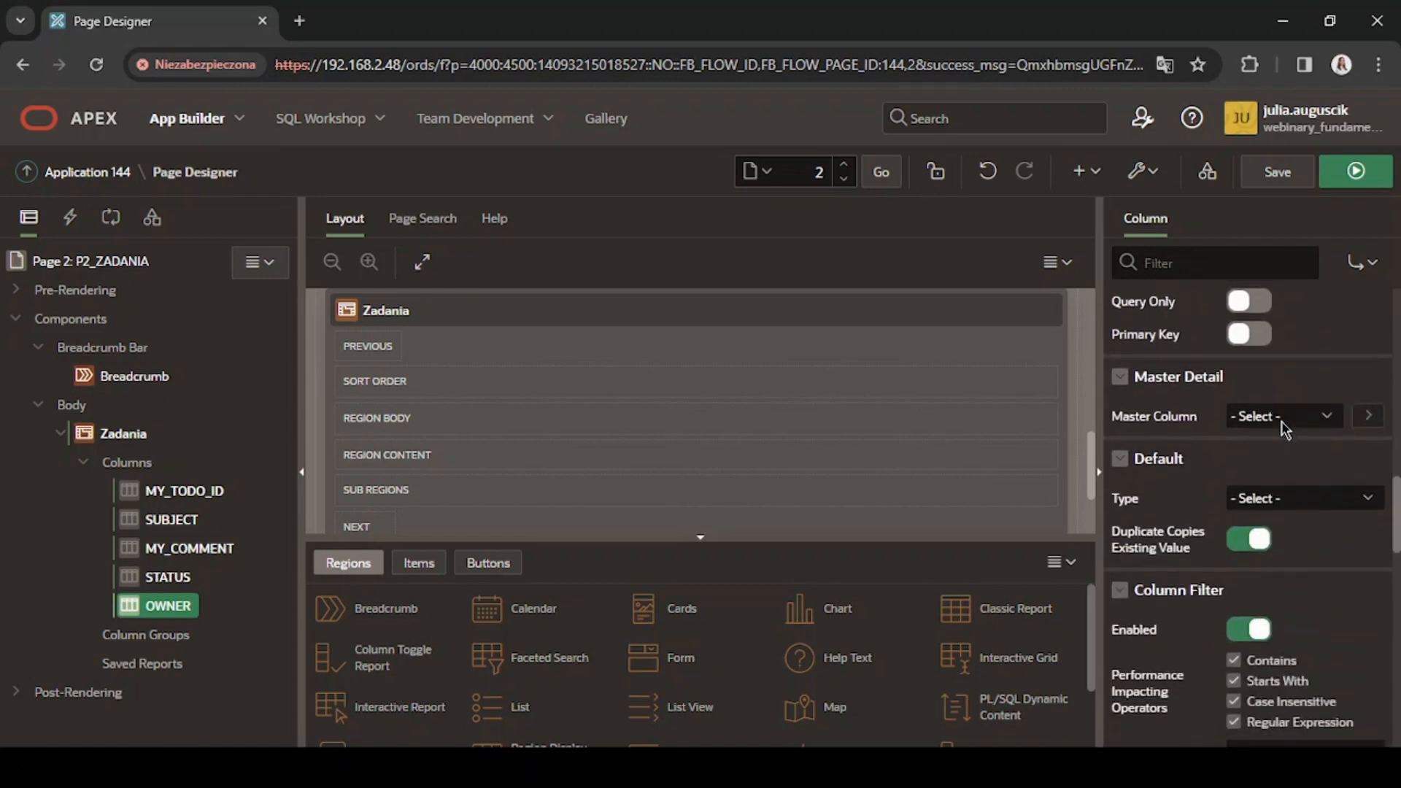
scroll(1285, 429, "down", 2)
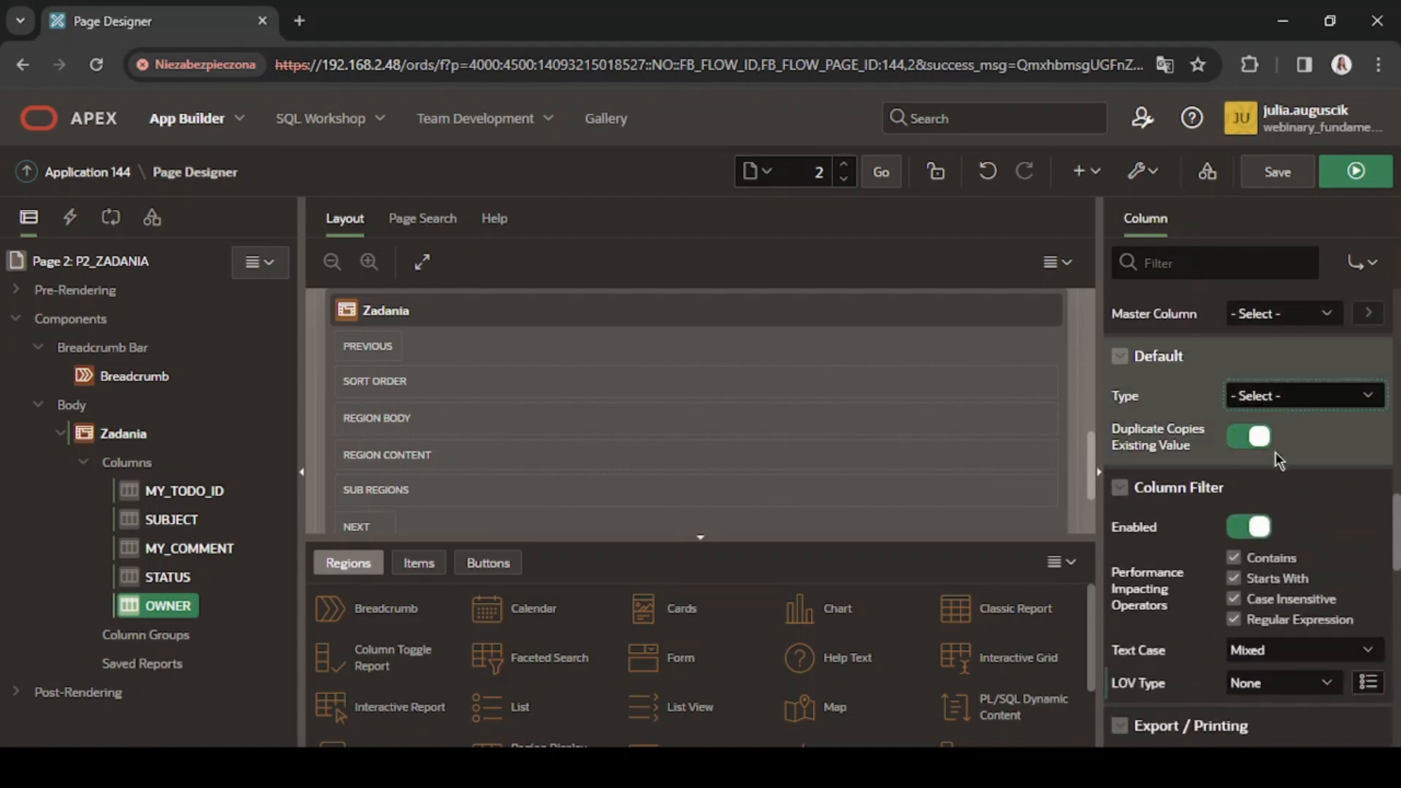
left_click(1279, 460)
left_click(1277, 431)
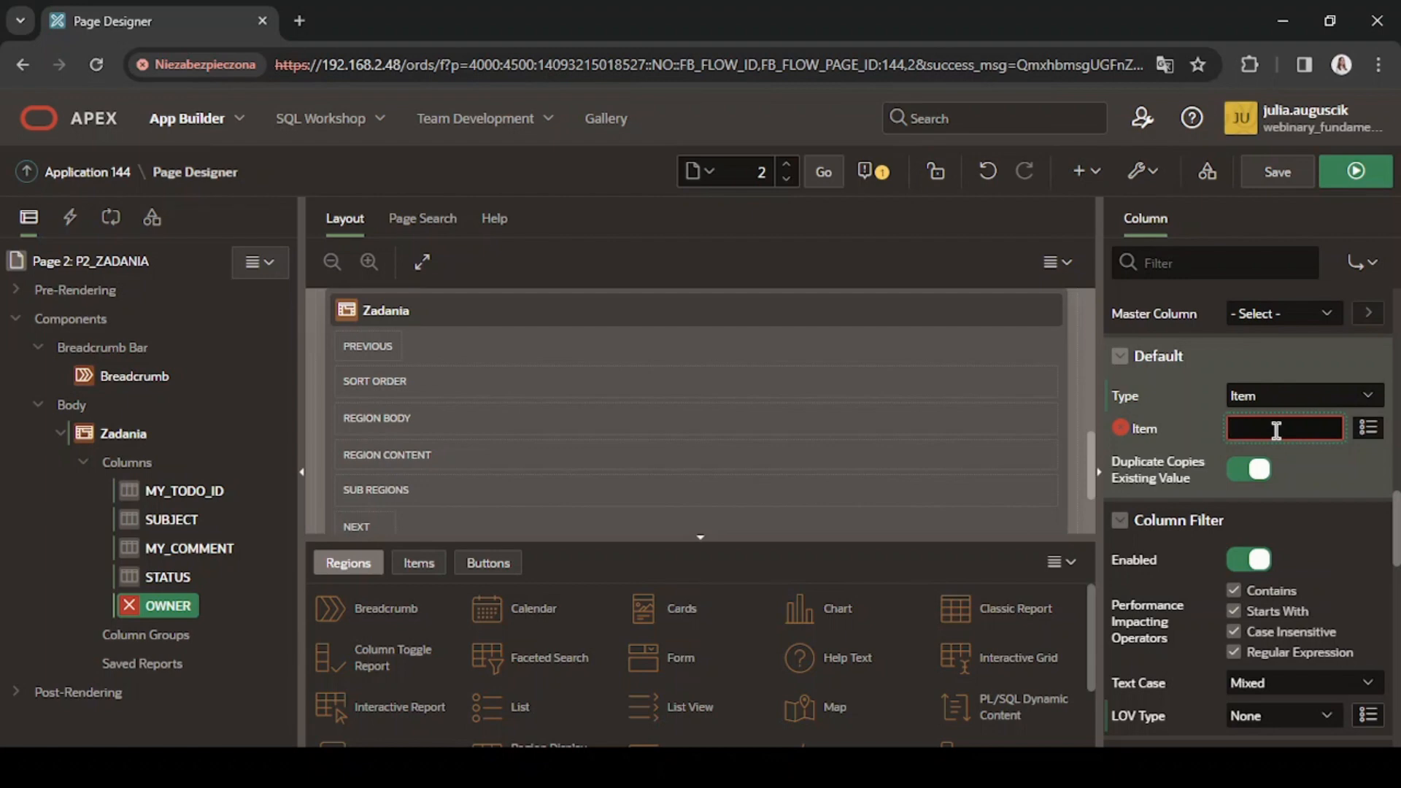
type("APP_USER")
left_click(1158, 404)
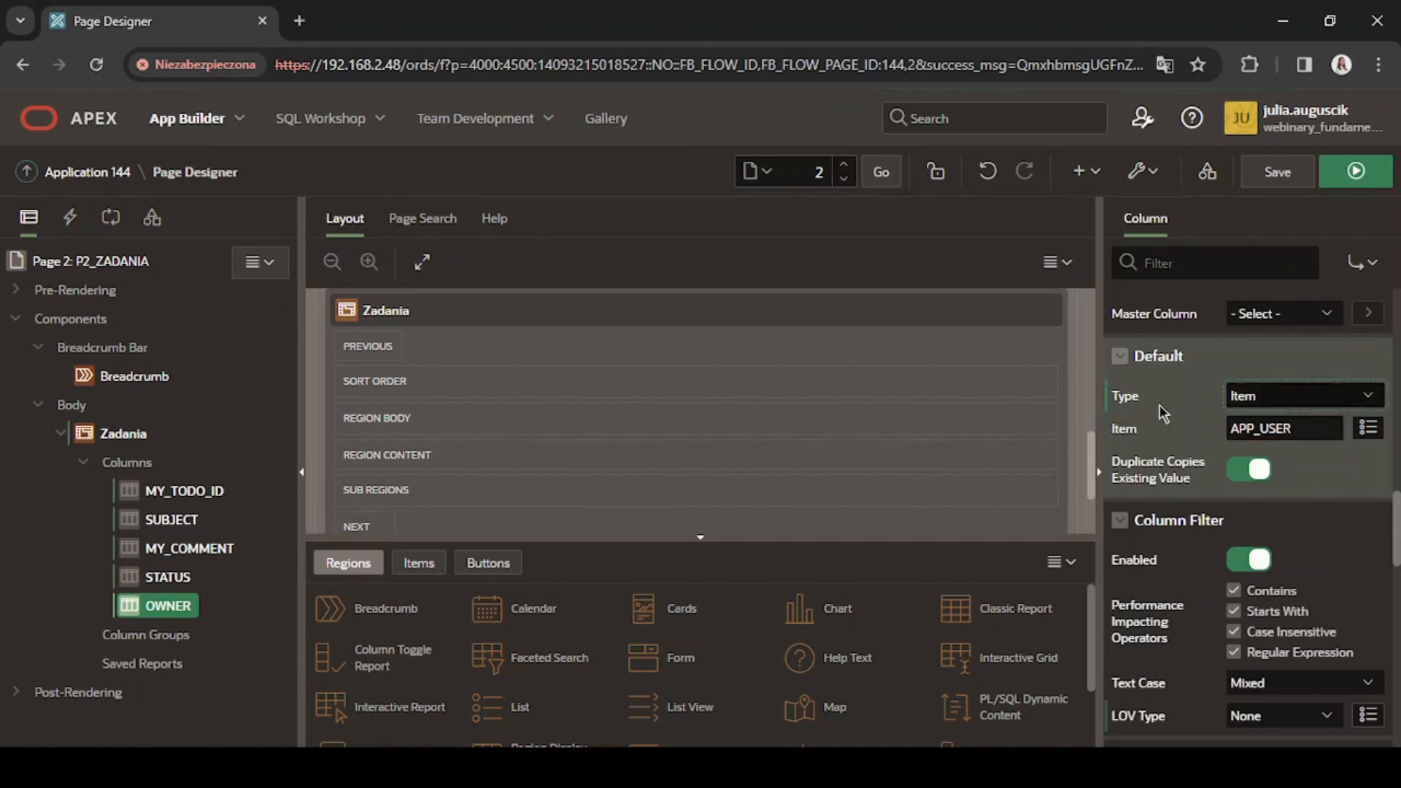
Enable editing for the Zadania interactive grid and save the page.
left_click(124, 433)
left_click(1215, 218)
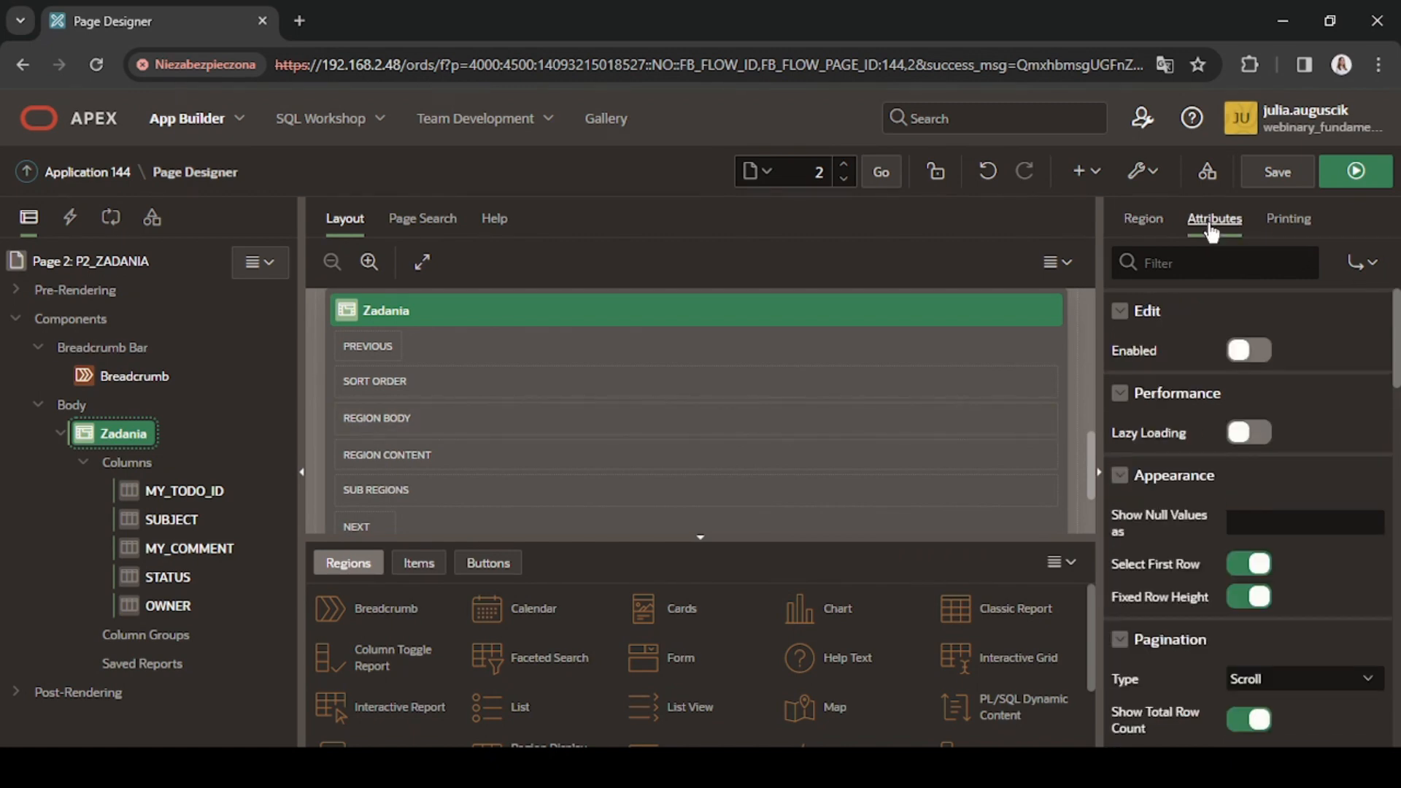
left_click(1250, 351)
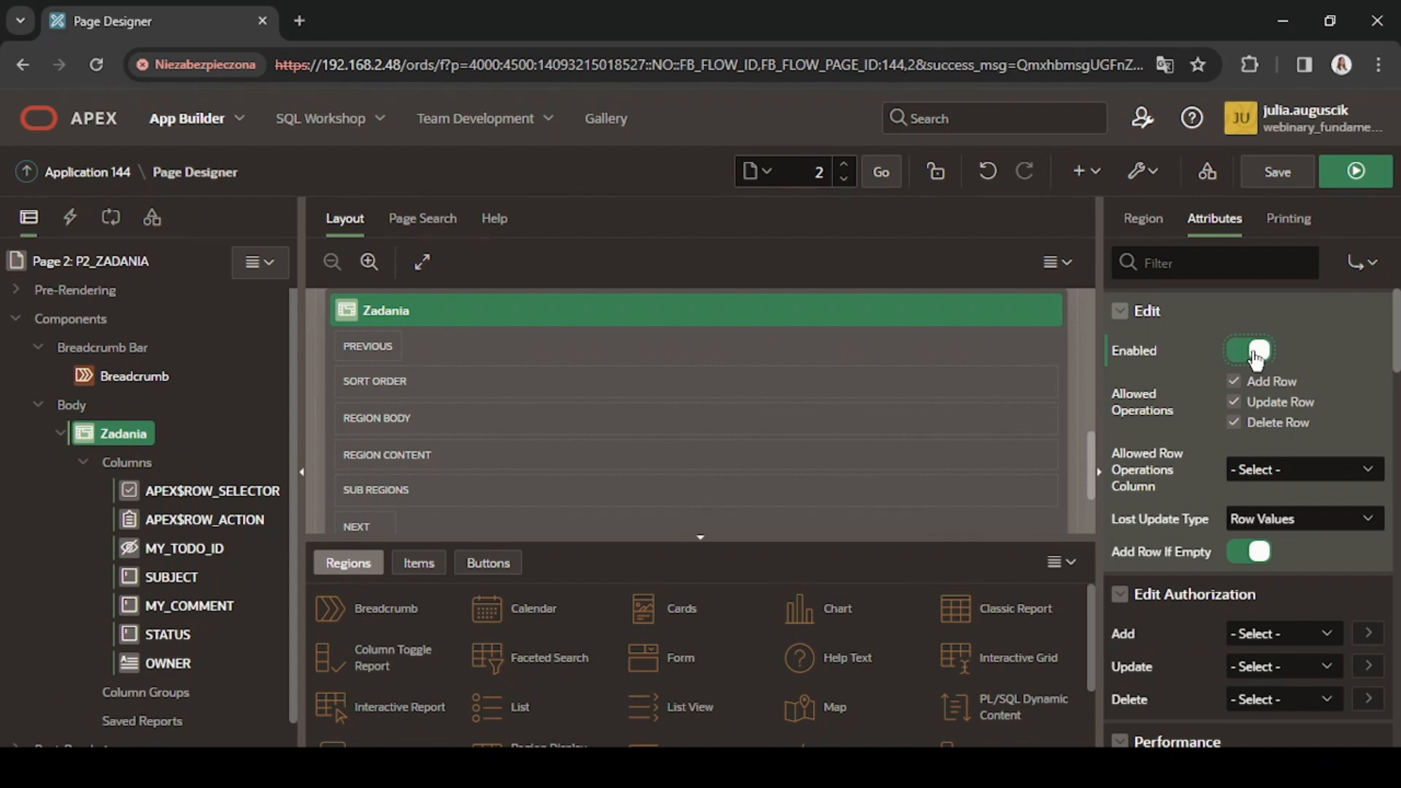
left_click(1277, 174)
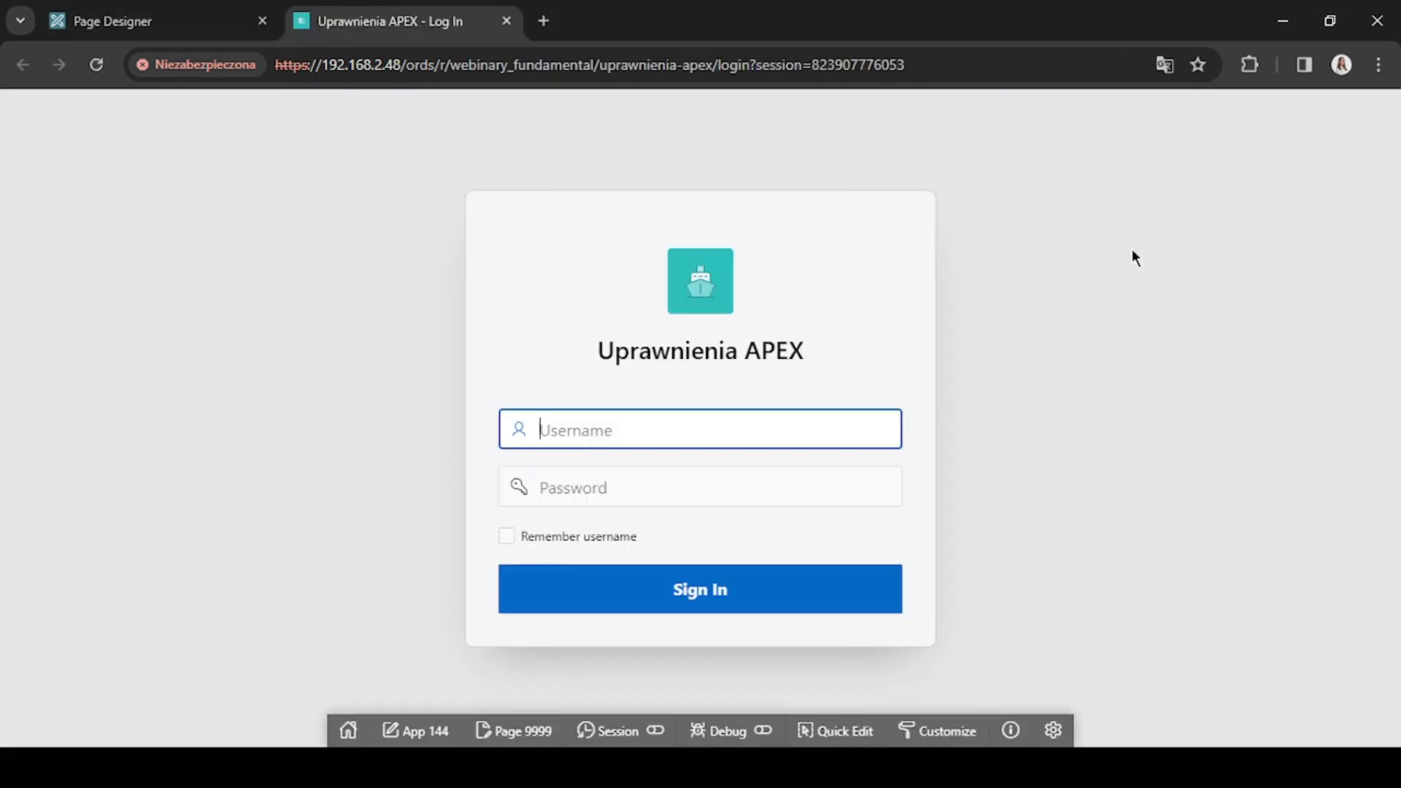
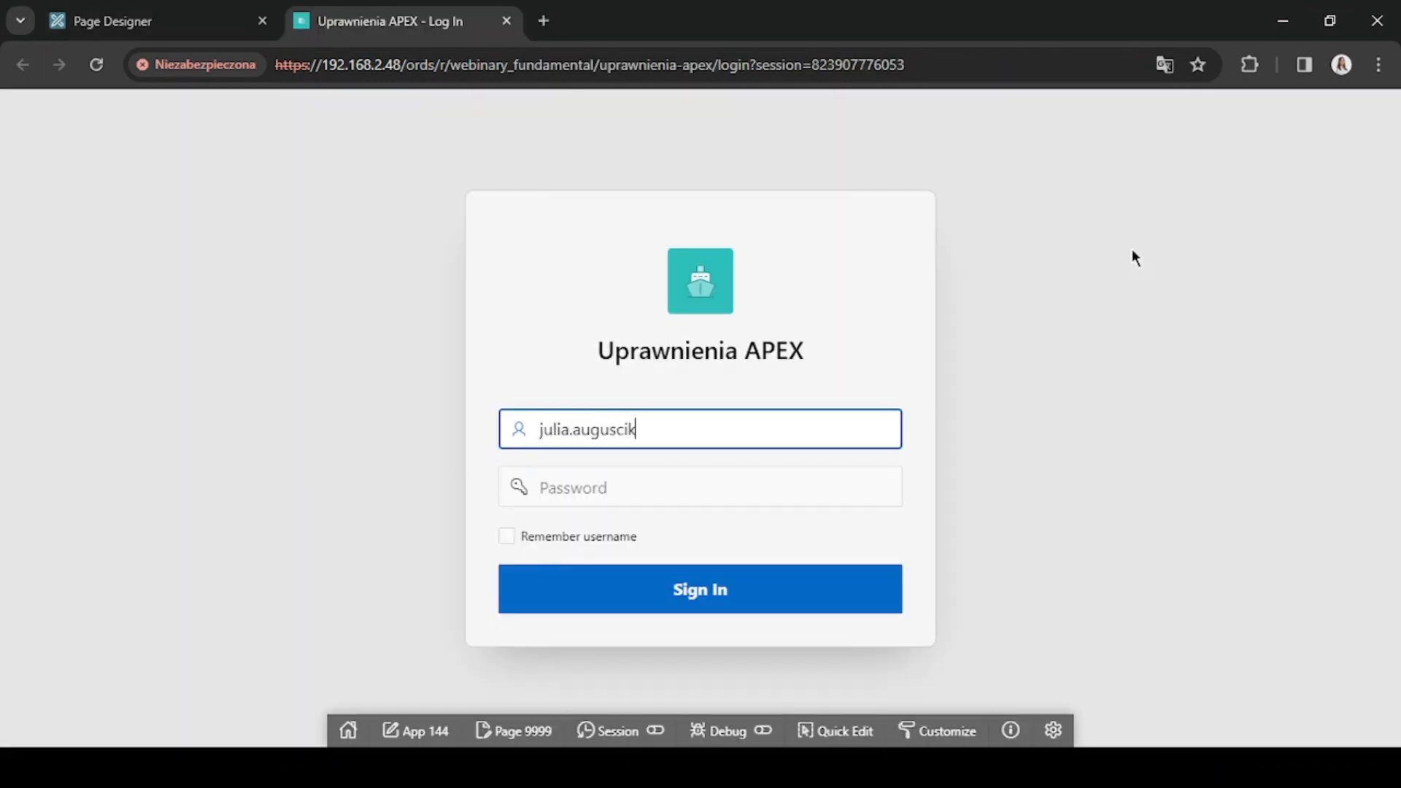
Sign in to the running Uprawnienia APEX application with the username and account password.
key("Tab")
type("••••••••••")
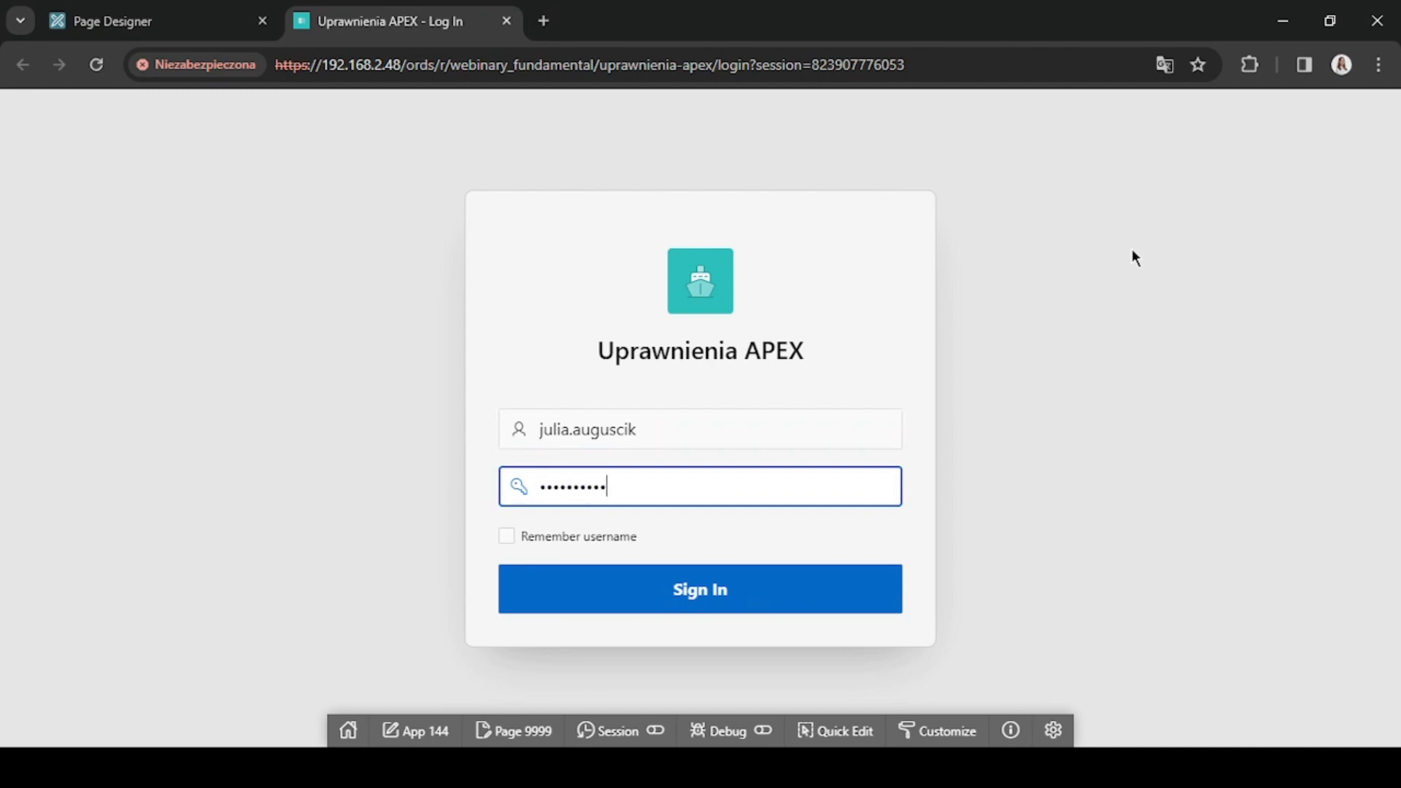
key("Return")
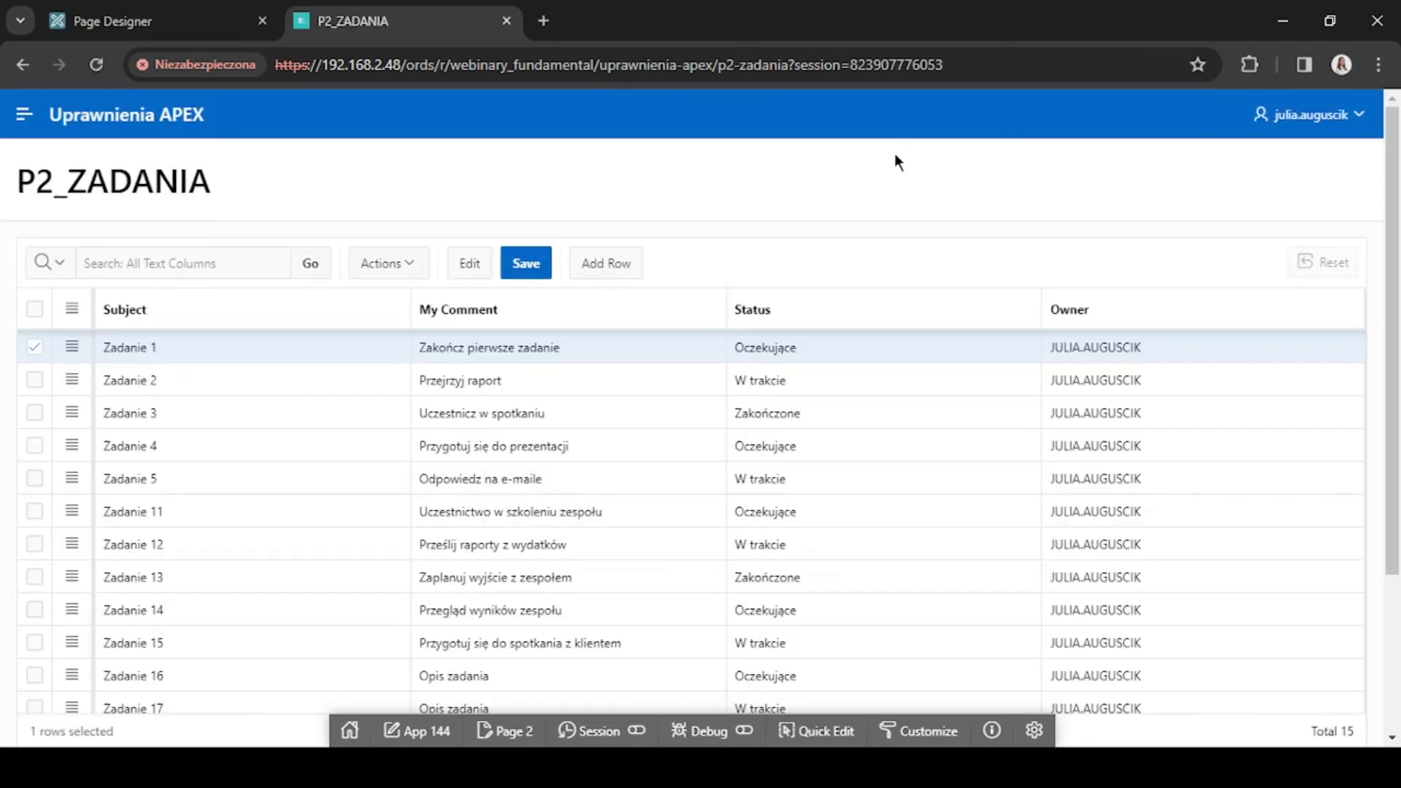
Add a new row to the tasks grid and set its Subject to "Zadanie 40".
scroll(895, 154, "down", 3)
scroll(895, 153, "up", 3)
left_click(616, 272)
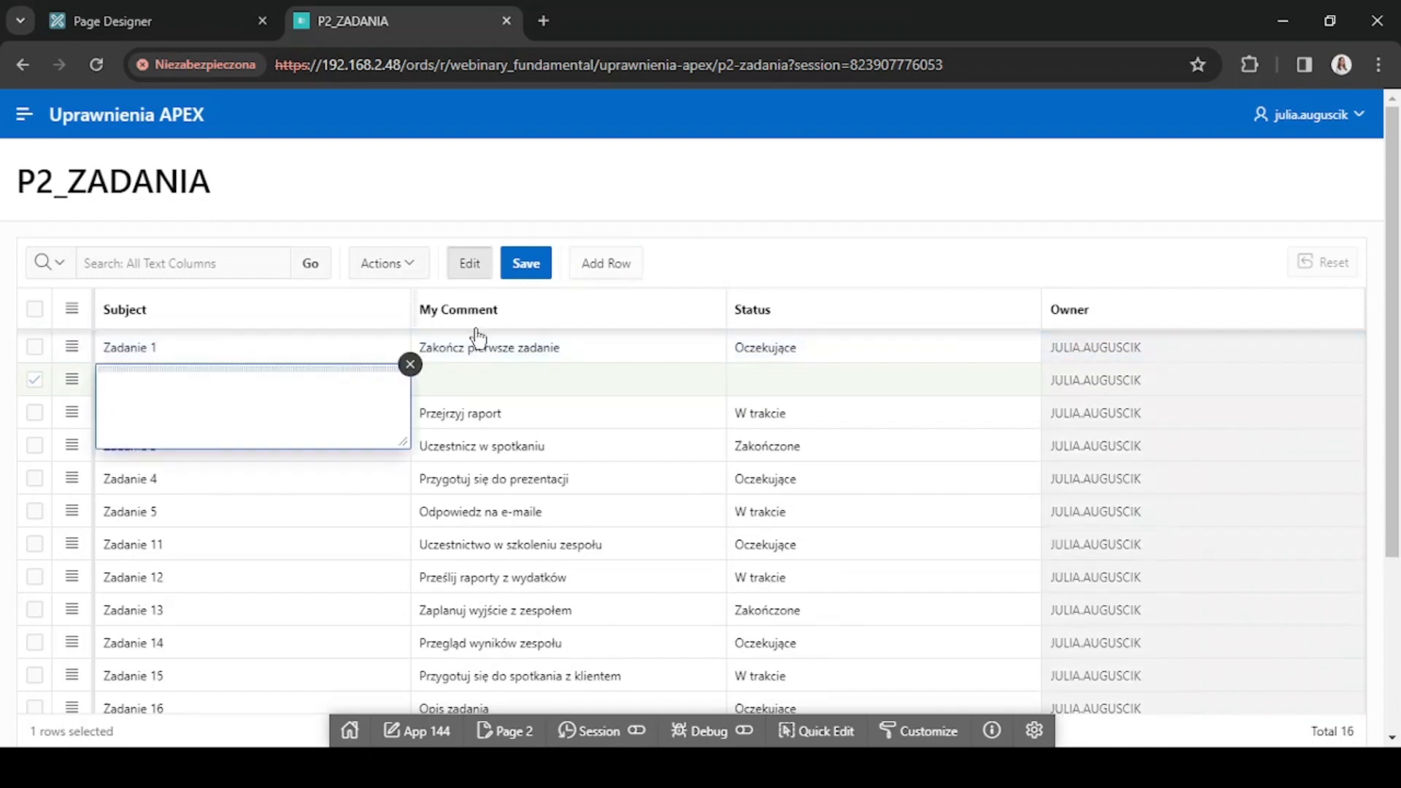
left_click(1113, 382)
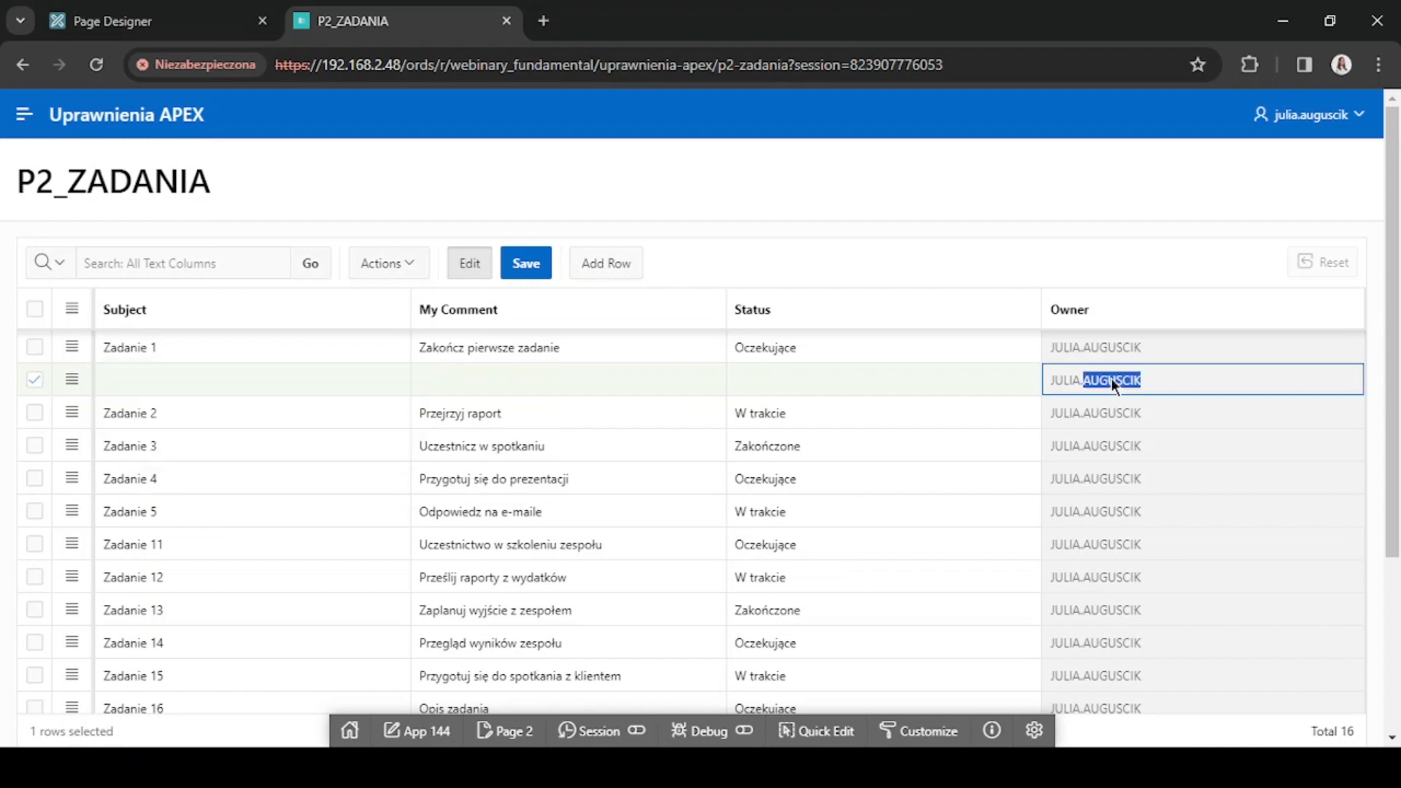
left_click(222, 378)
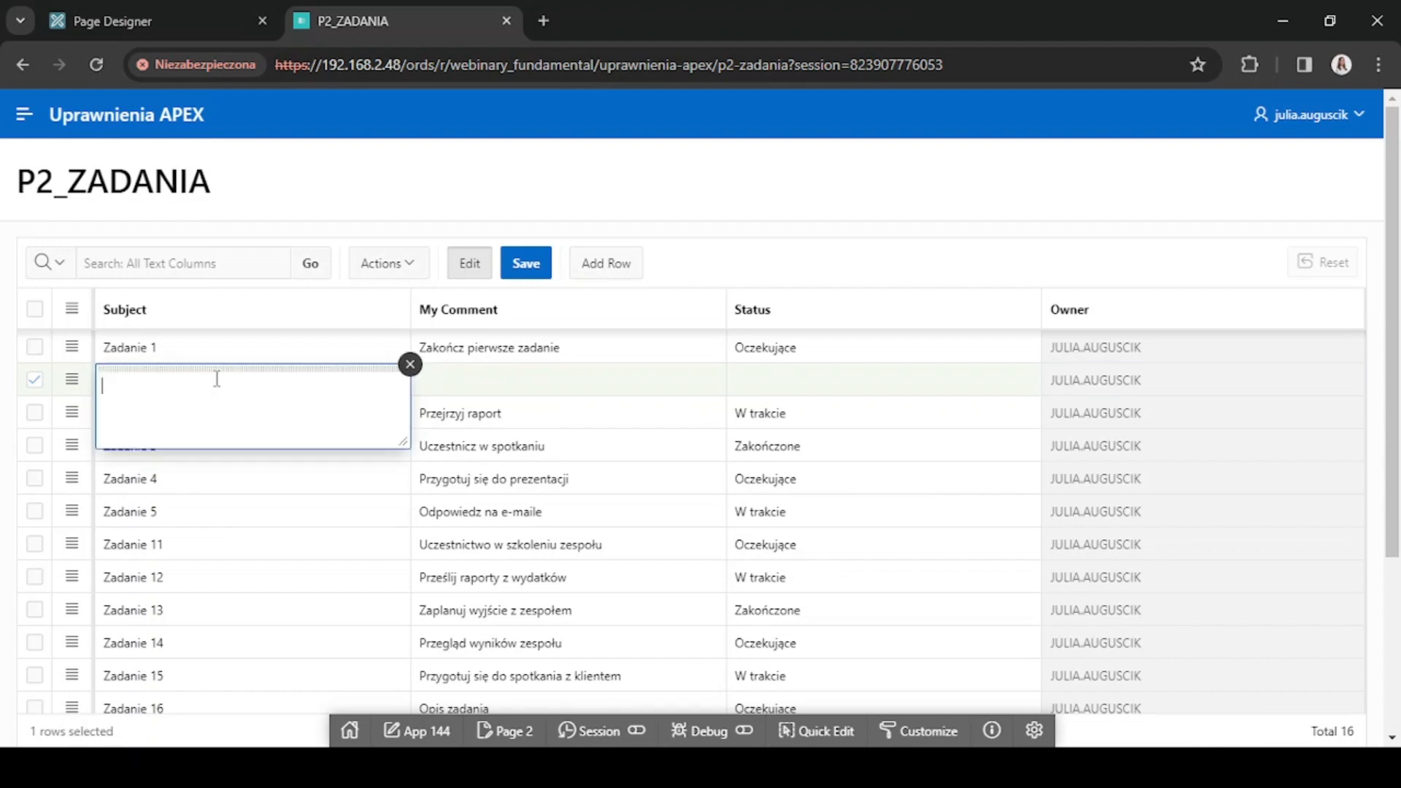
type("Zadanie 40")
Set the new task's comment to "Dokończyć webinar" and its status to "W trakcie", and save the grid.
left_click(544, 377)
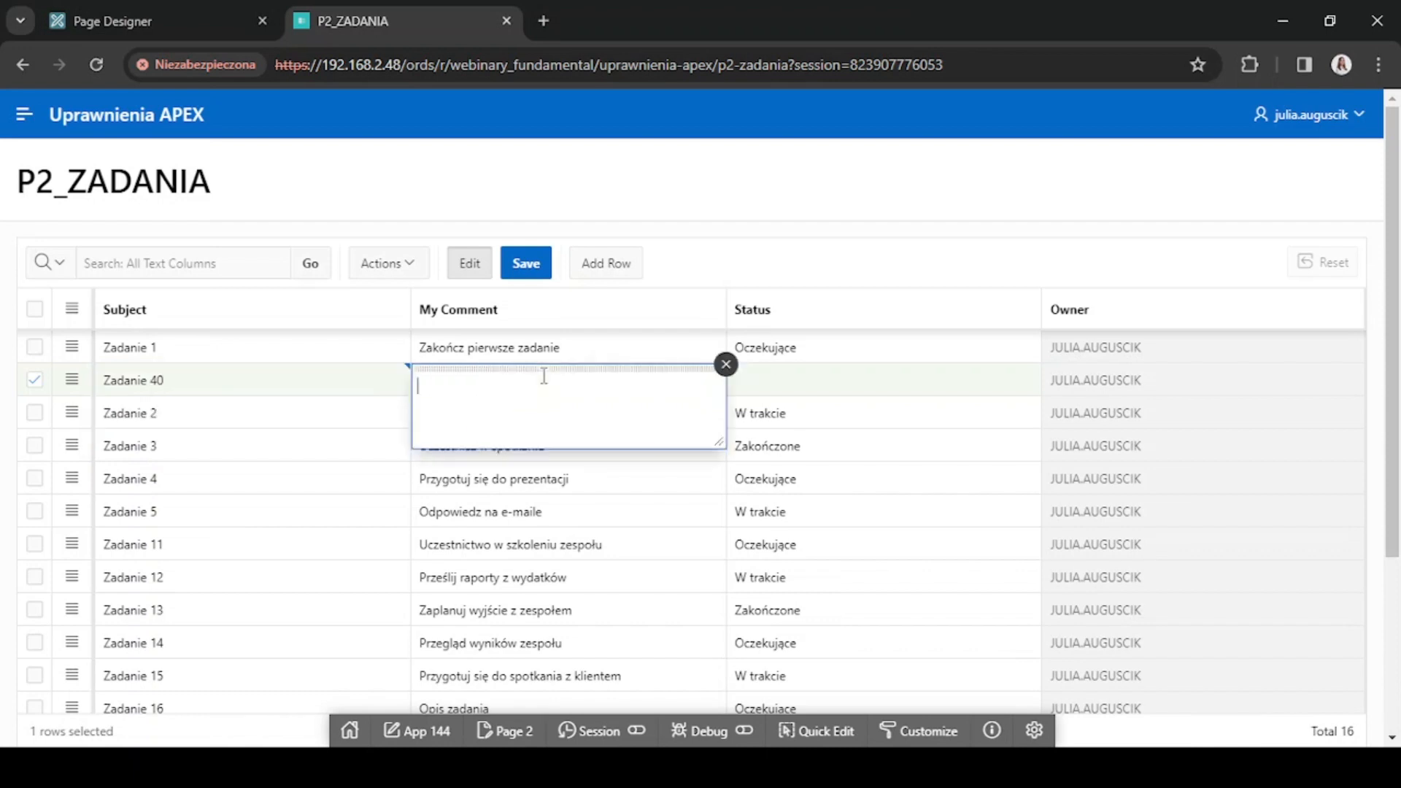
type("Dokończyć webinar")
left_click(845, 379)
type("W")
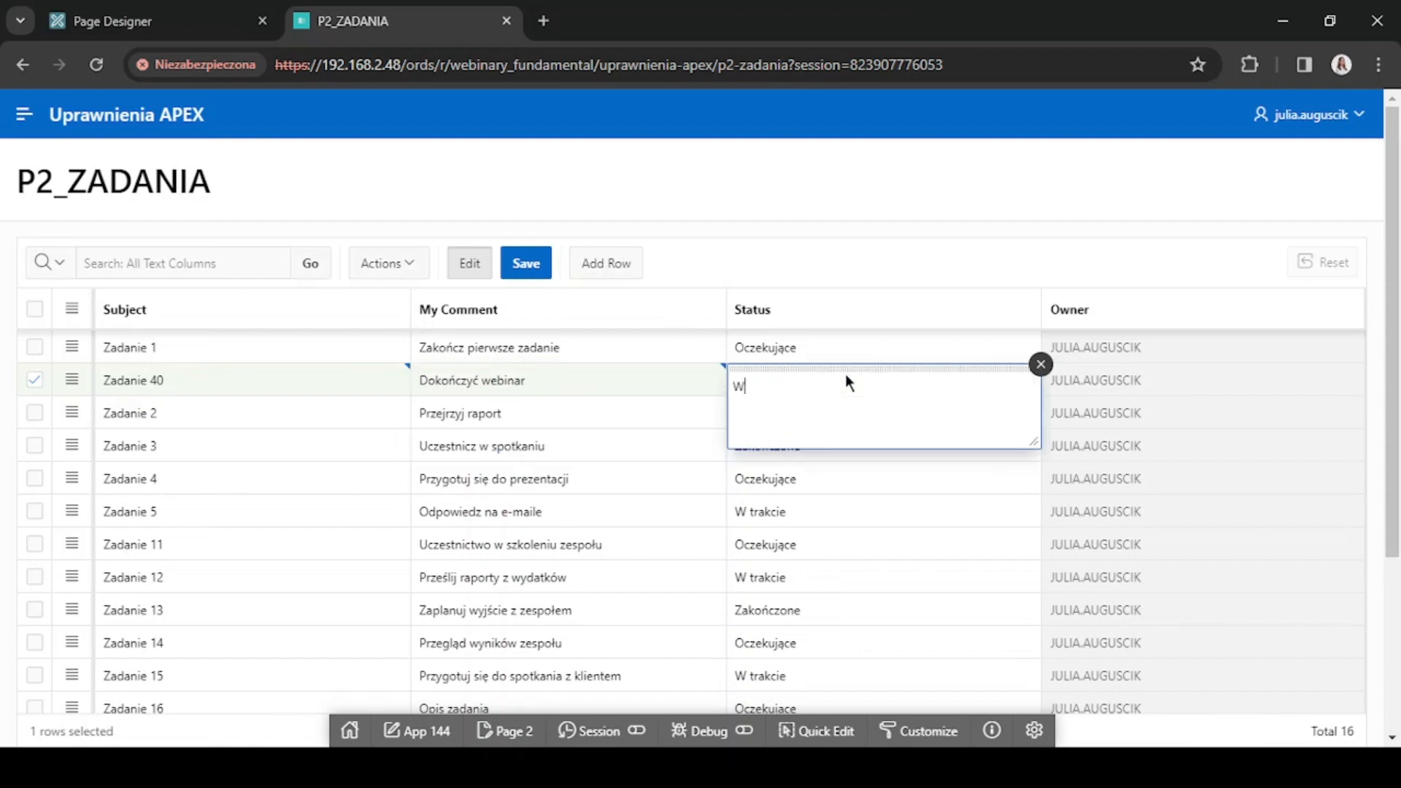
type(" trakcie")
left_click(545, 265)
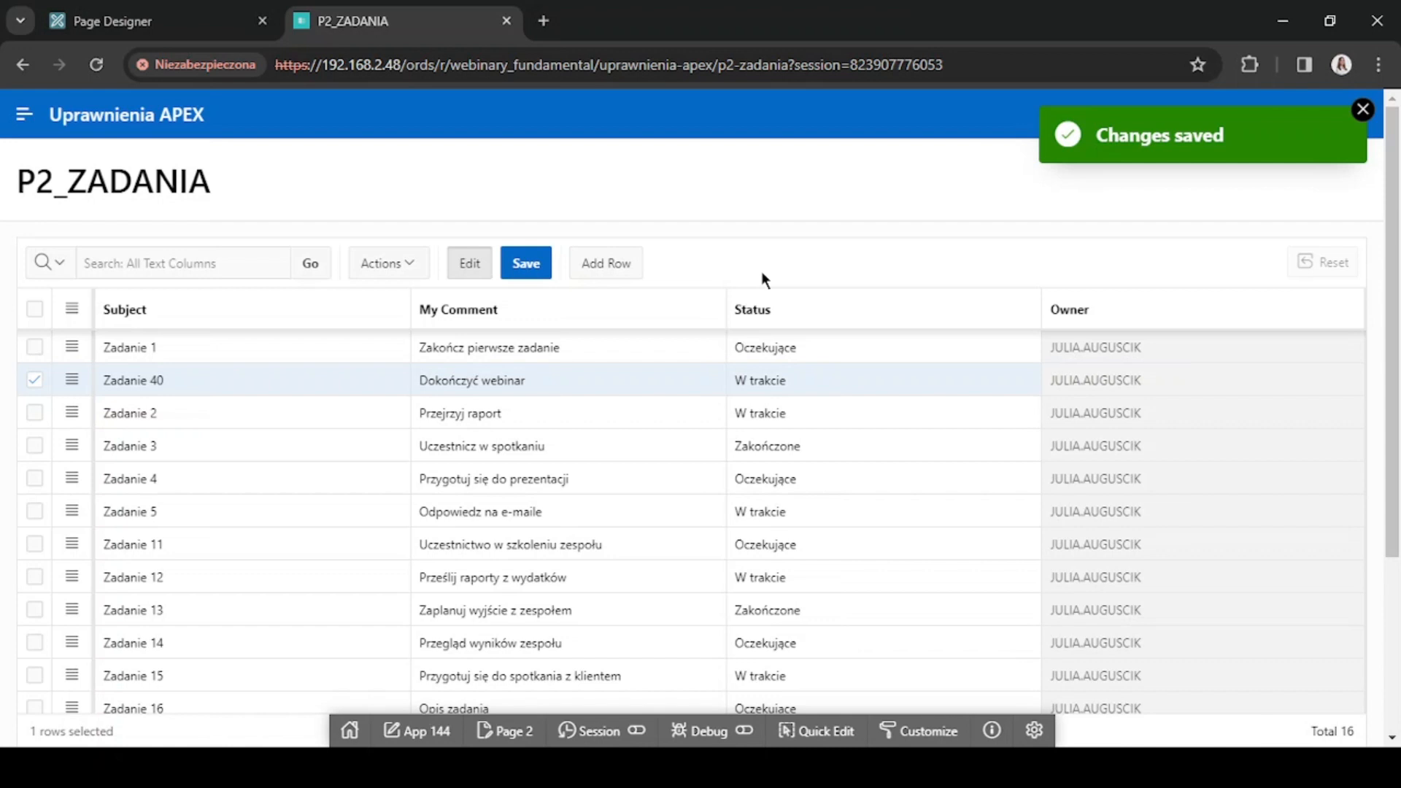
In the application's security attributes, set the source for role or group schemes to Authentication Scheme and apply the change.
left_click(165, 22)
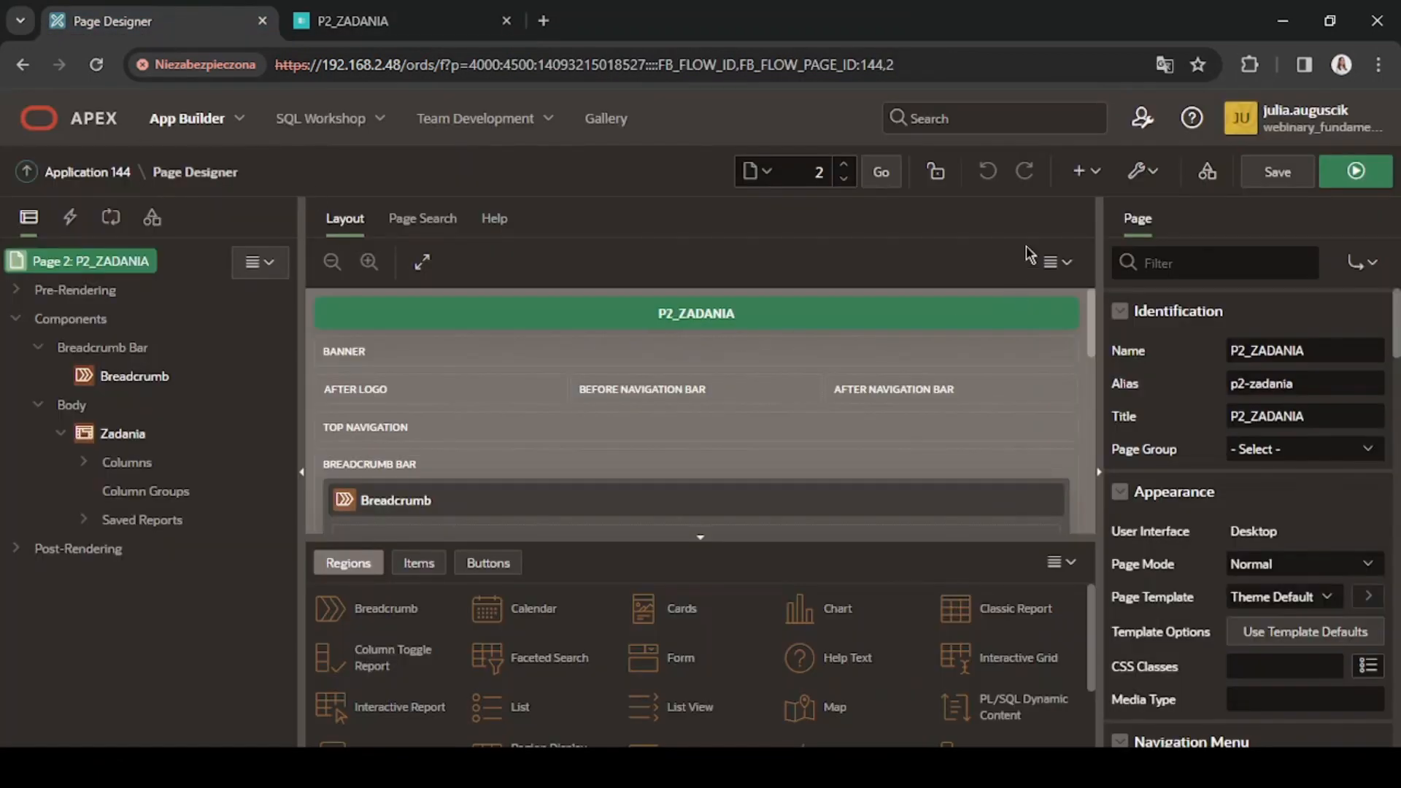
left_click(1208, 175)
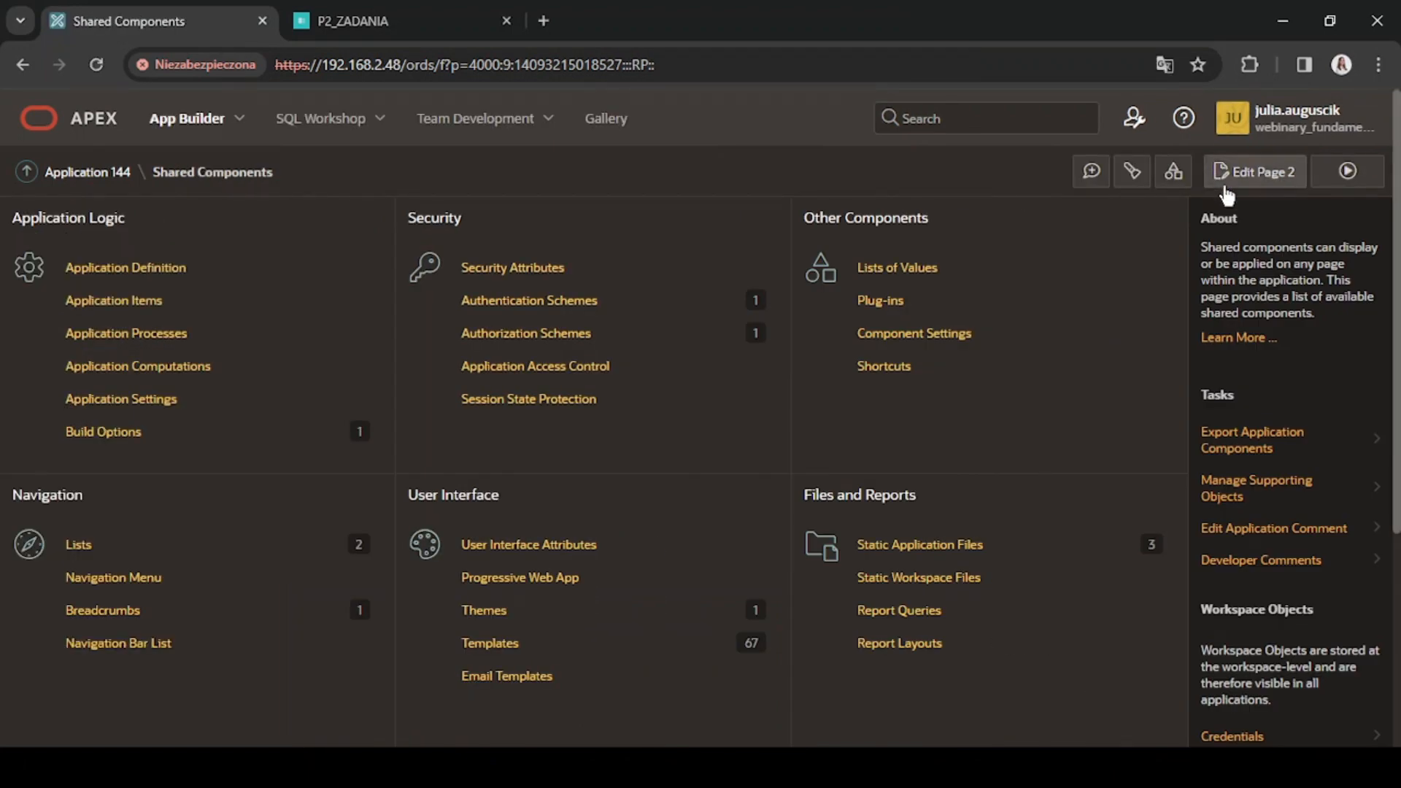
left_click(471, 270)
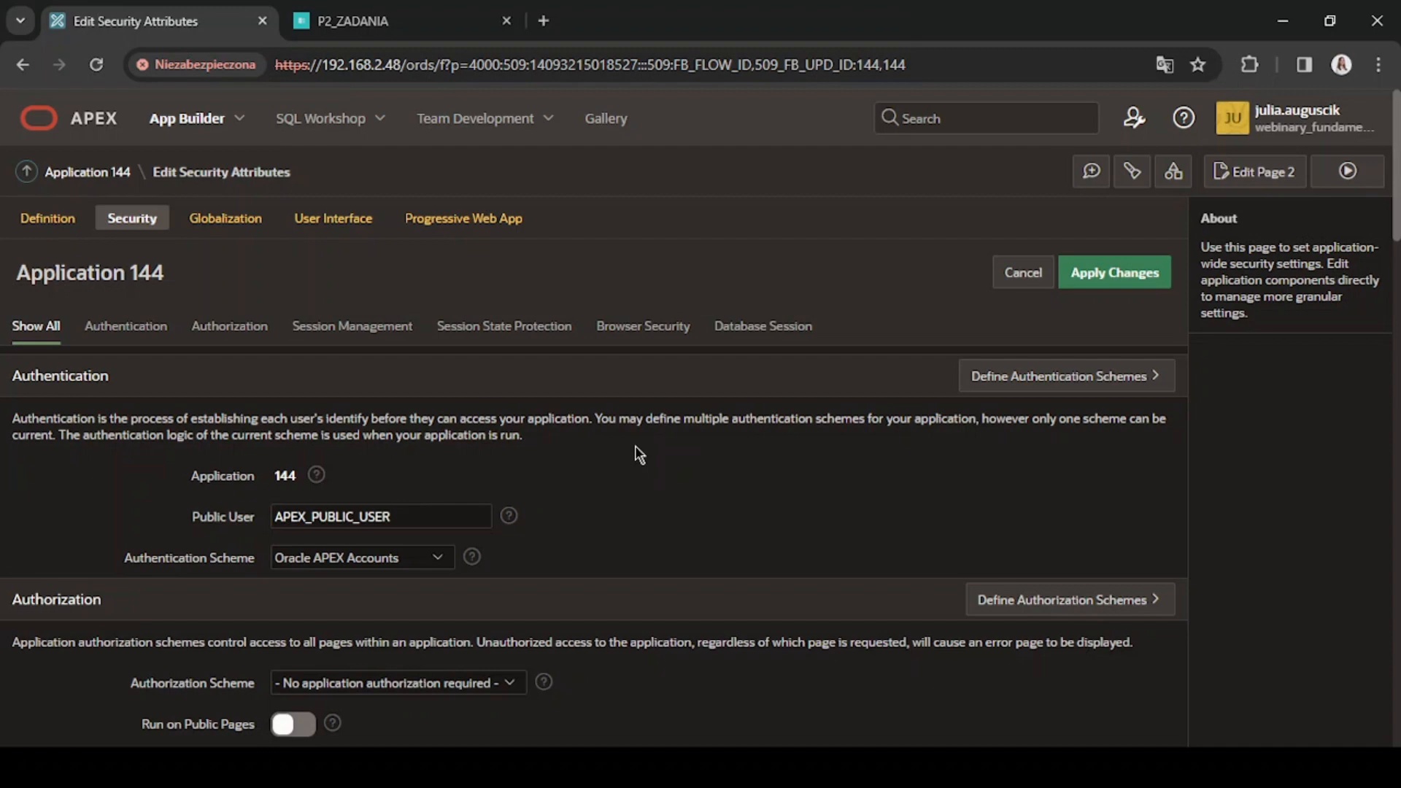
left_click(226, 327)
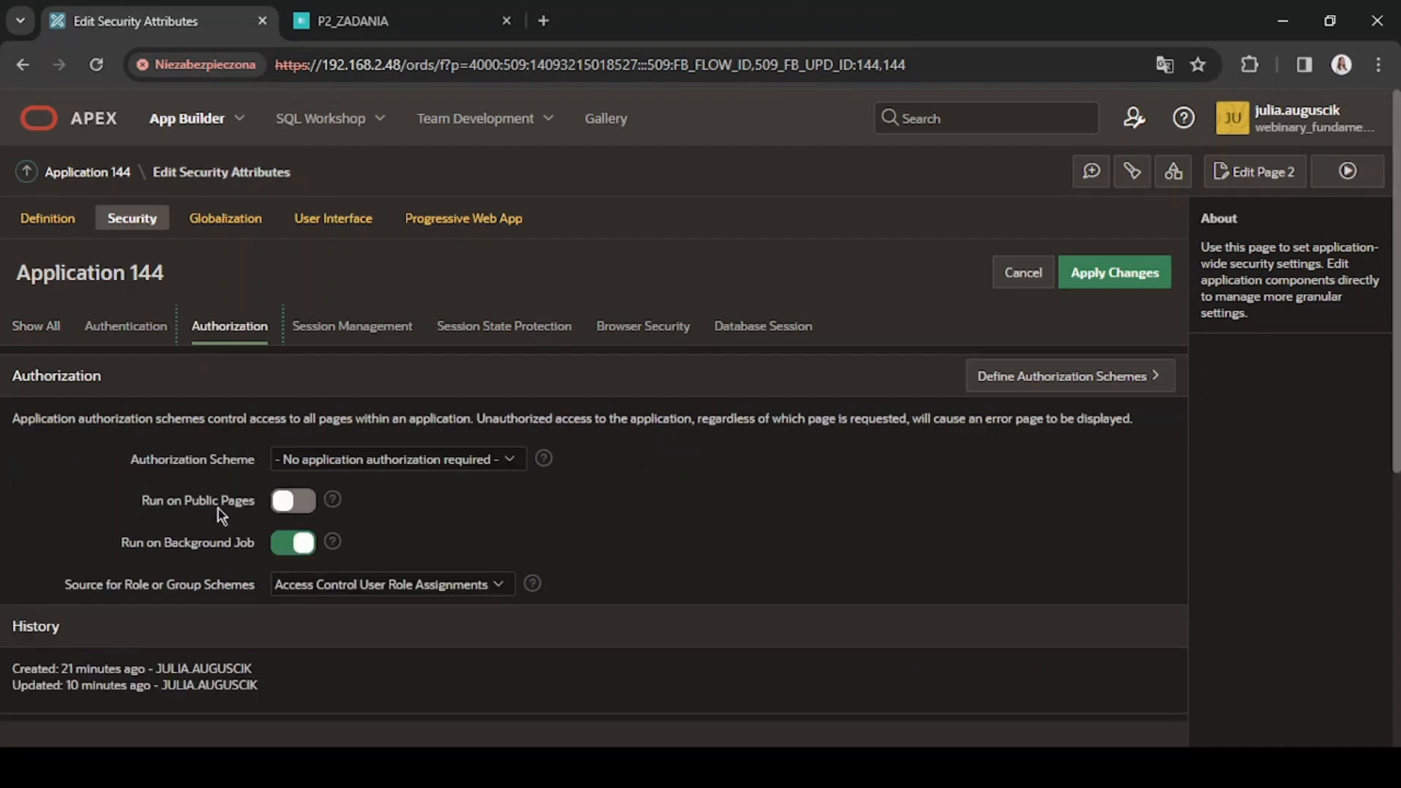
left_click(353, 588)
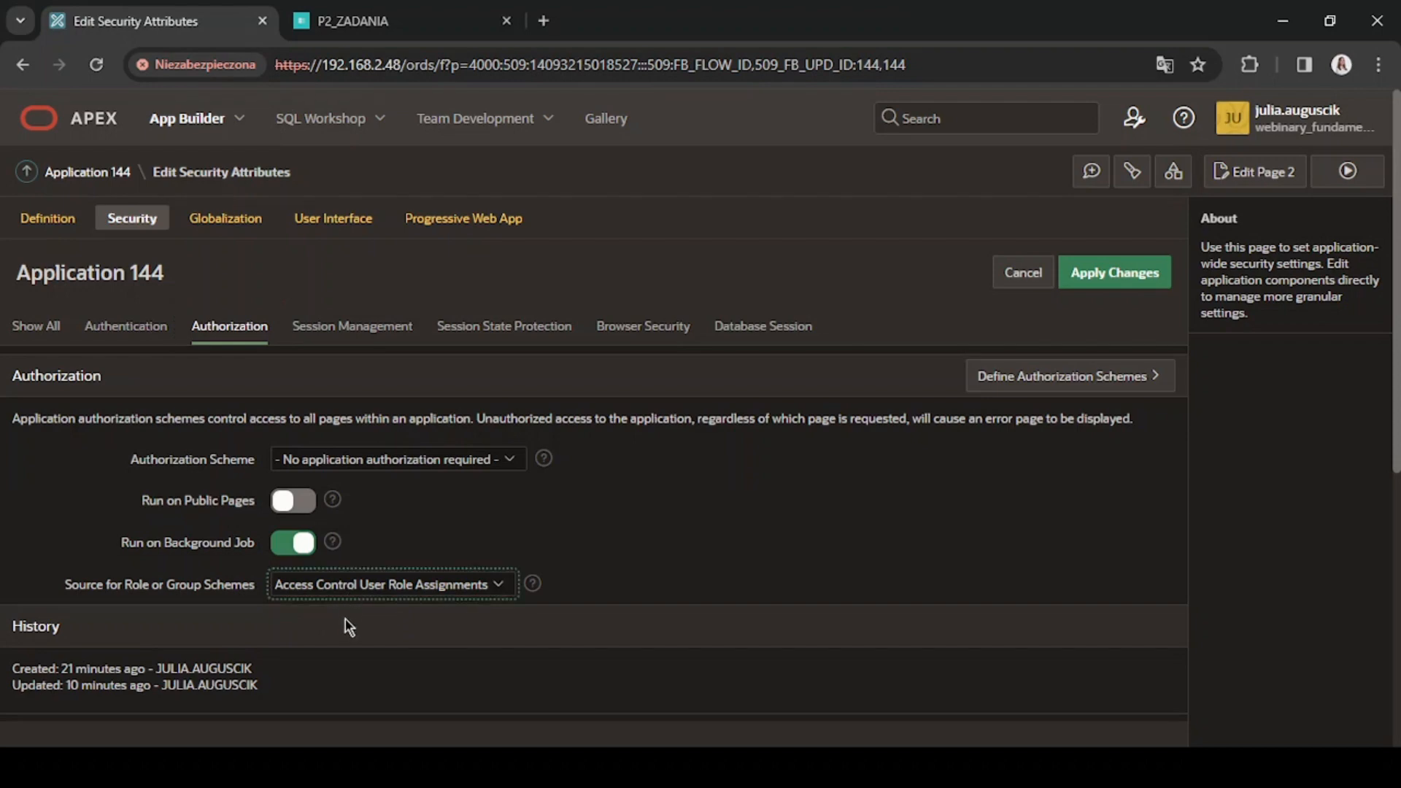
left_click(343, 624)
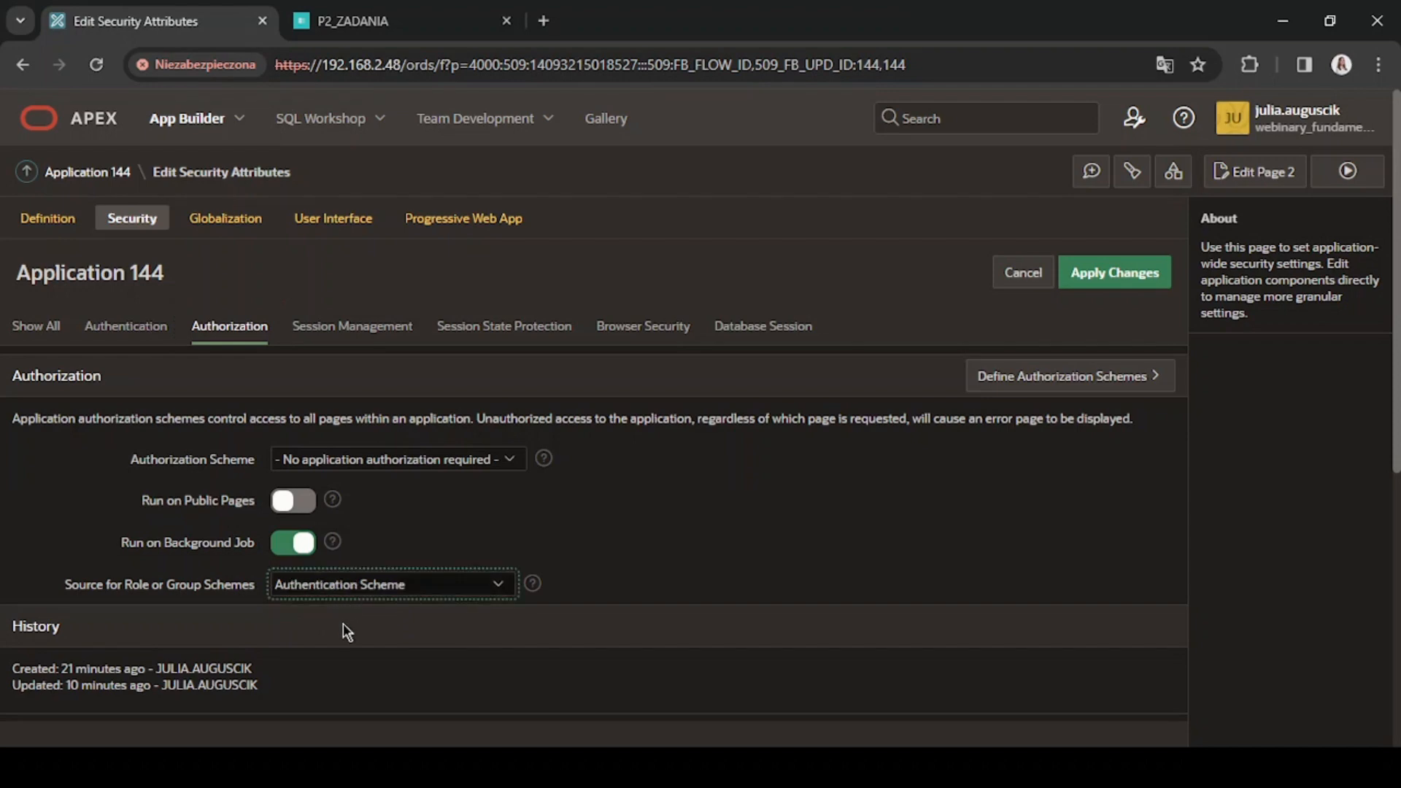
left_click(1134, 274)
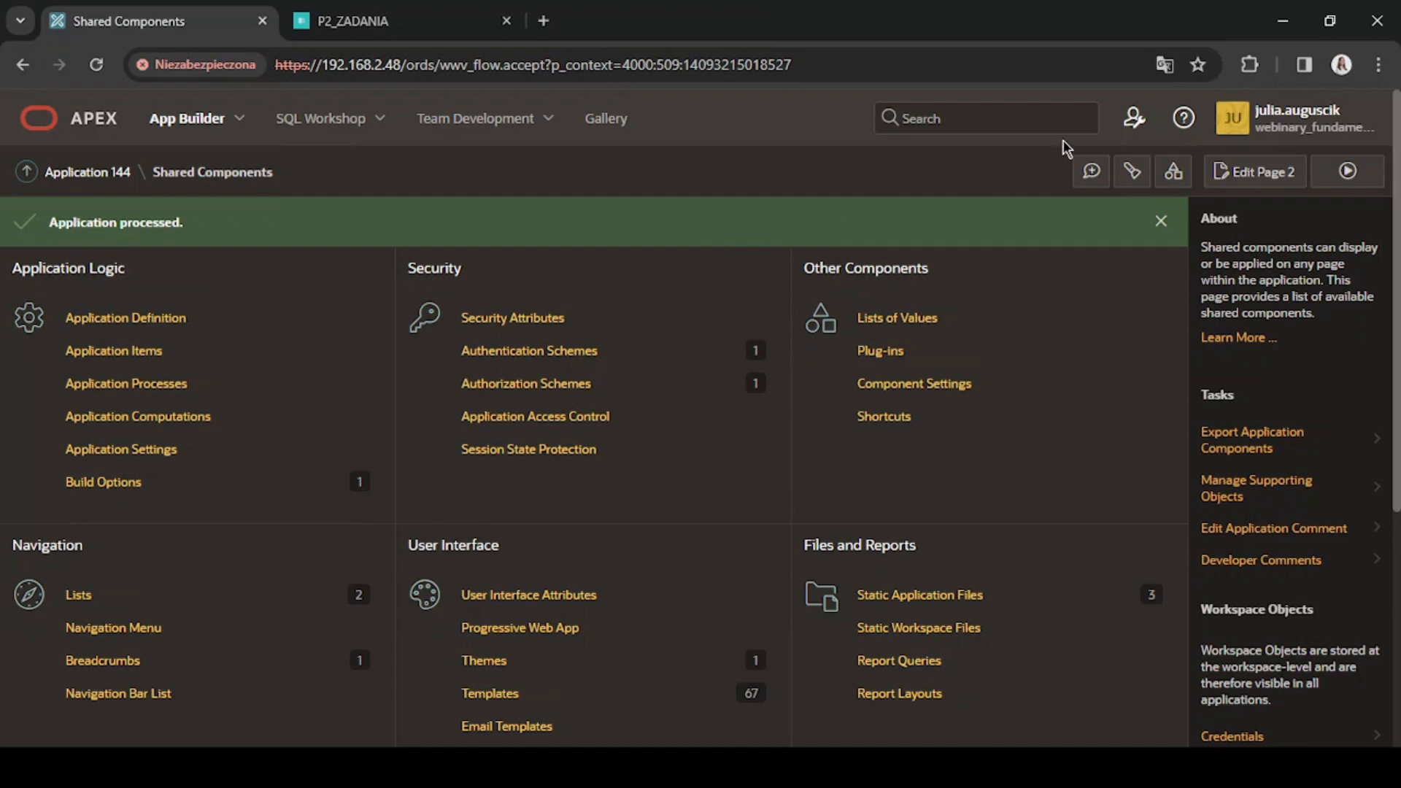
Create a workspace user group named ADMINISTRATORZY_APLIKACJI.
left_click(1140, 121)
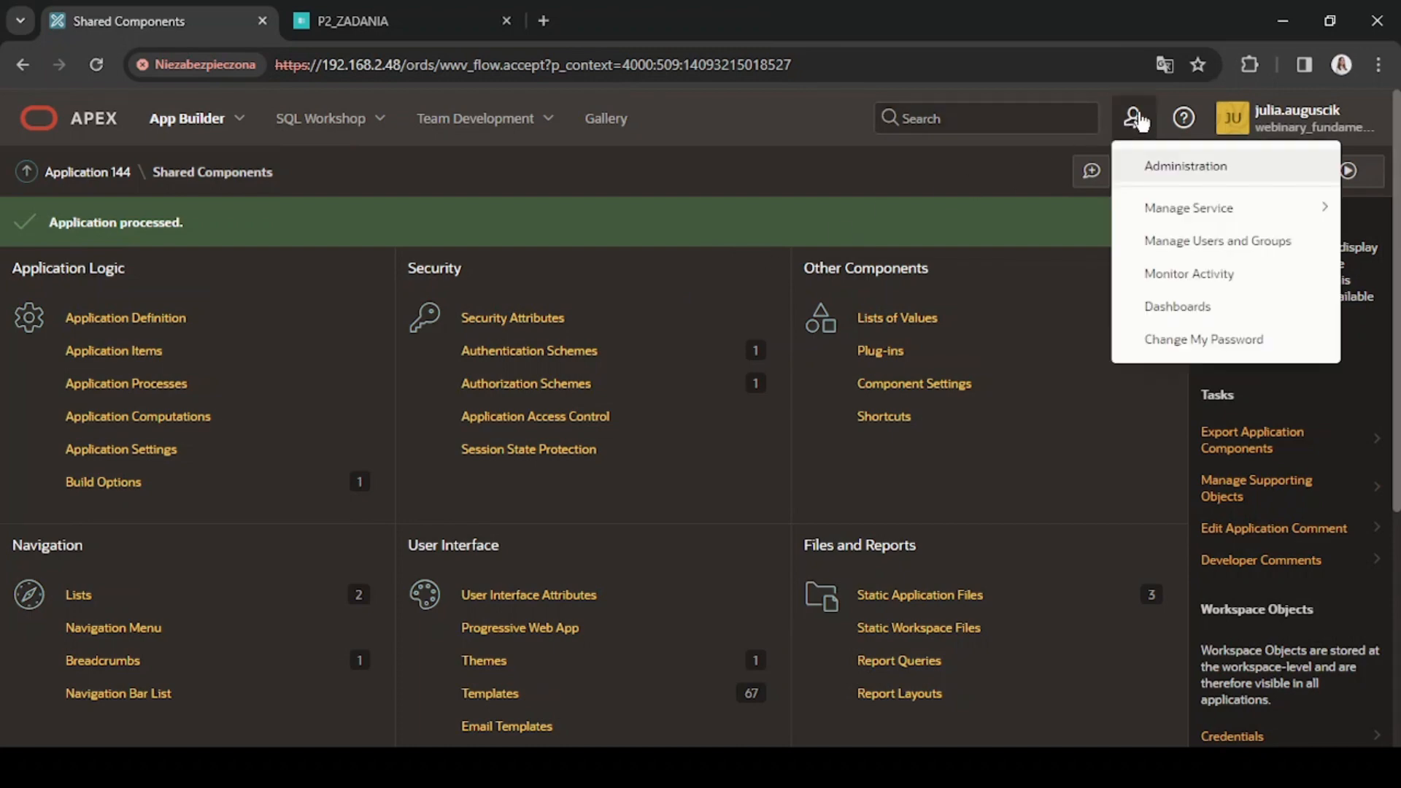
left_click(1166, 243)
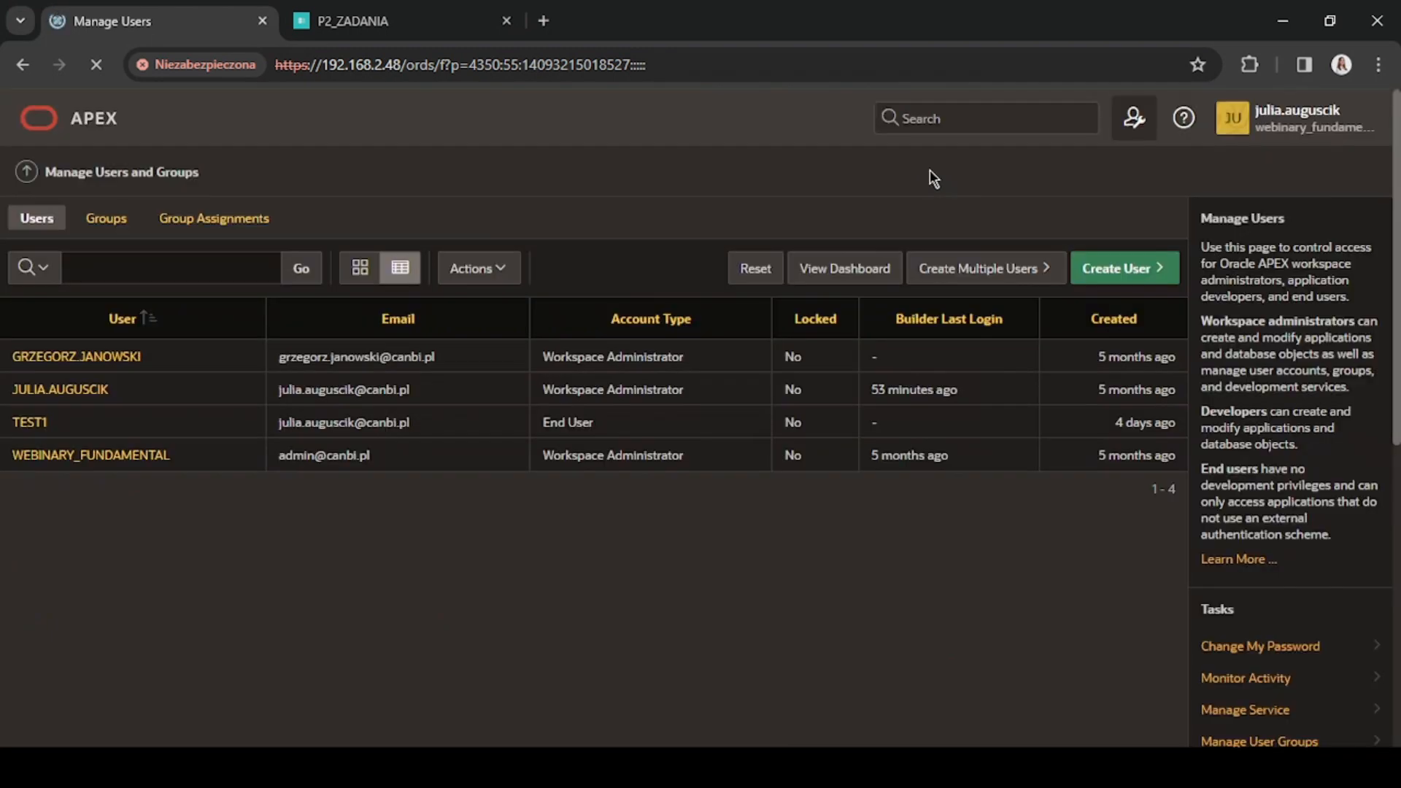
left_click(100, 218)
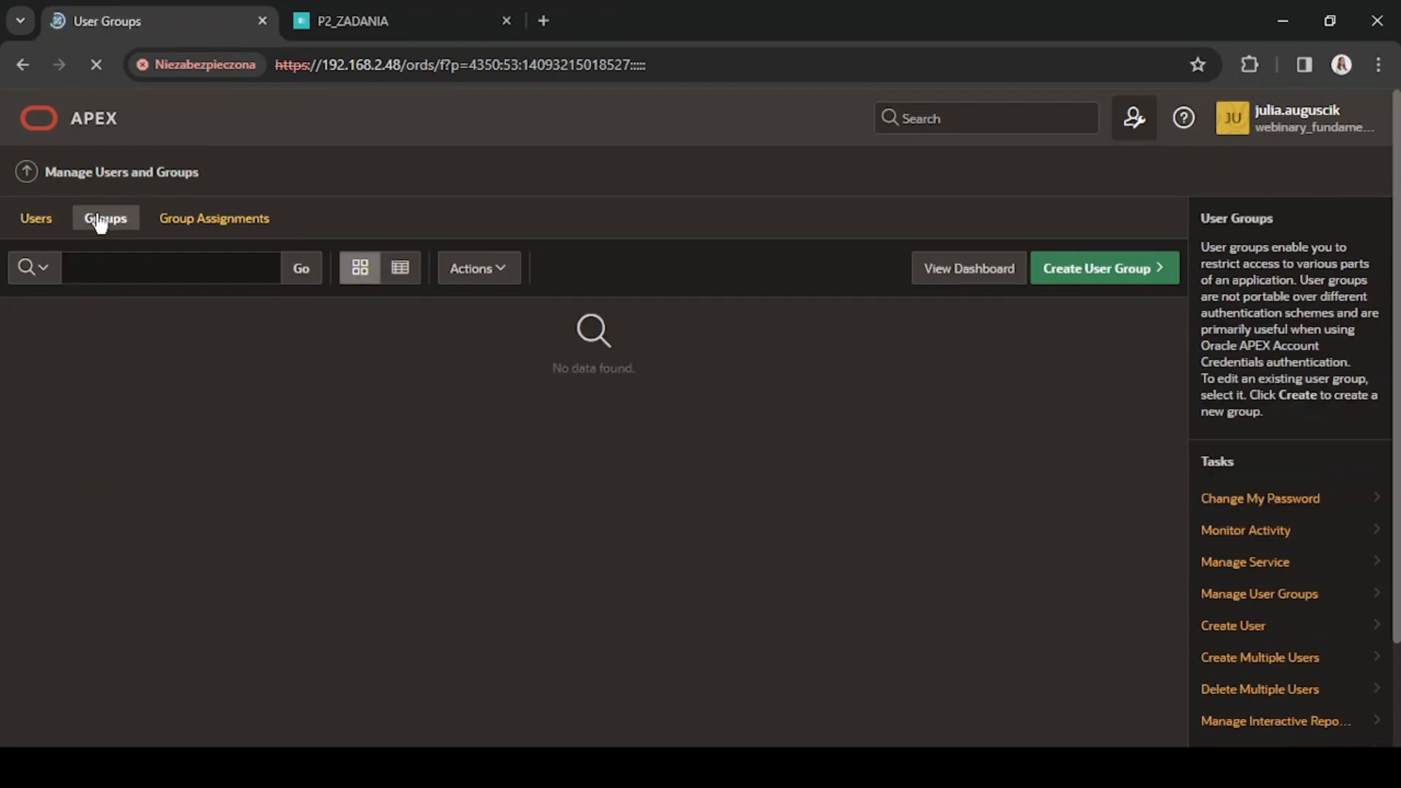
left_click(1135, 279)
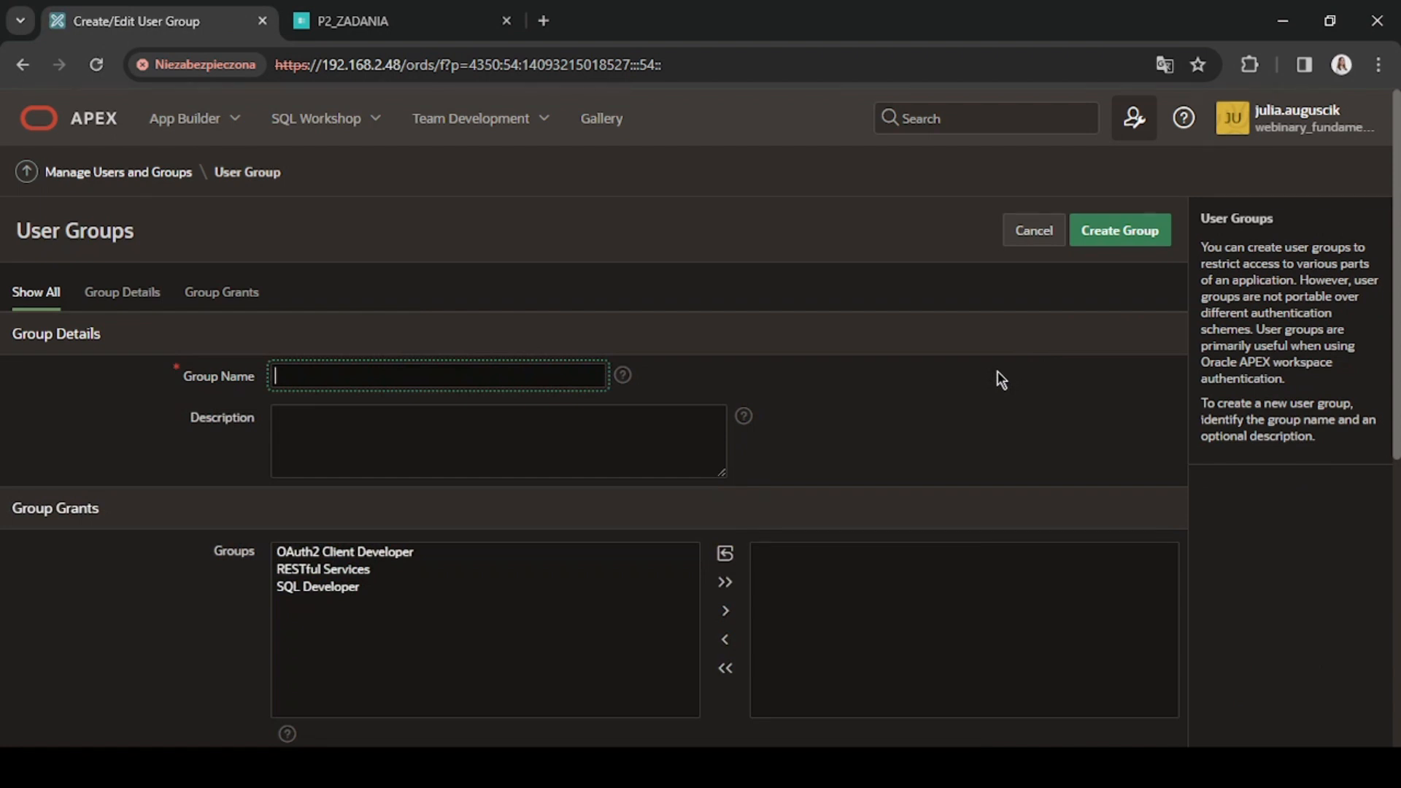
type("ADMINISTRATORZY_APLIKACJI")
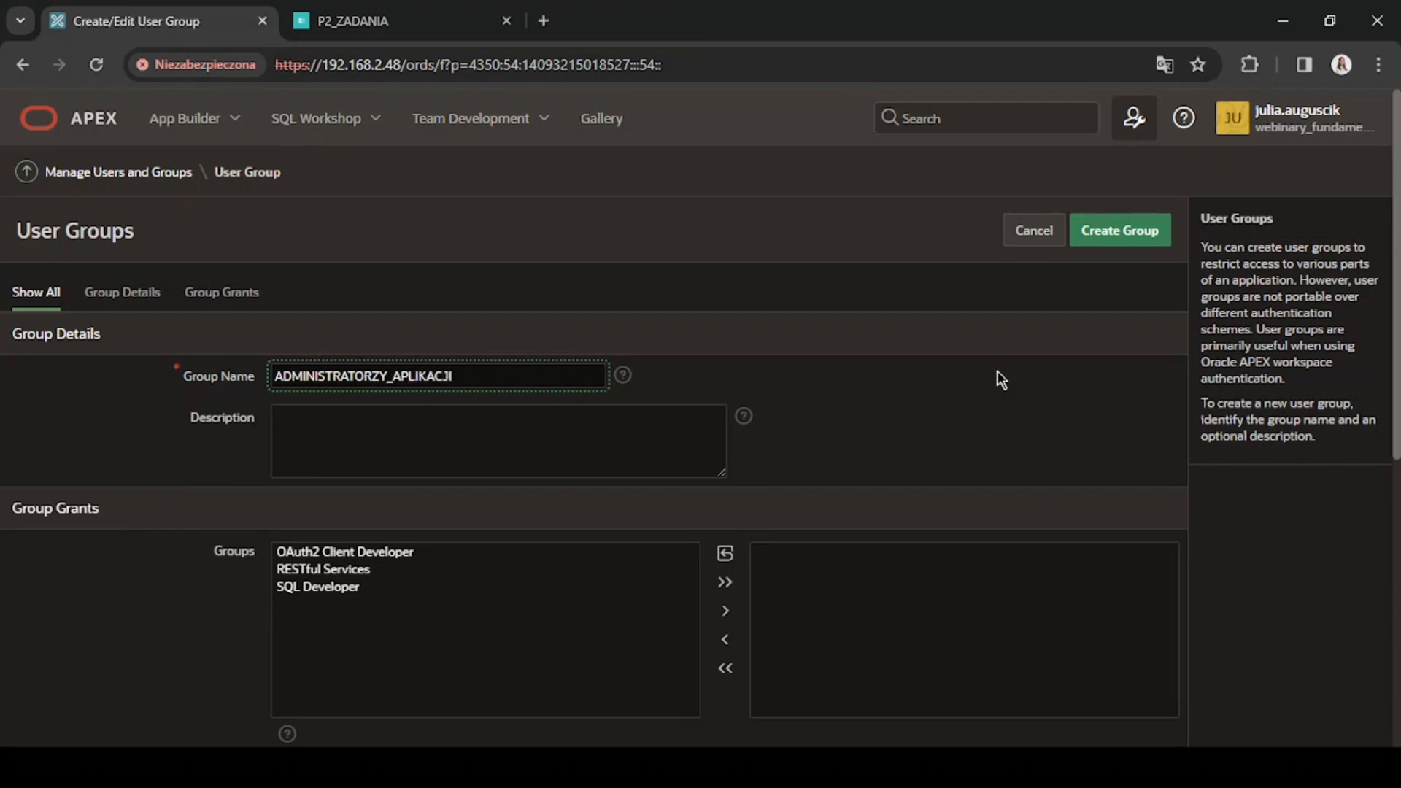
left_click(768, 298)
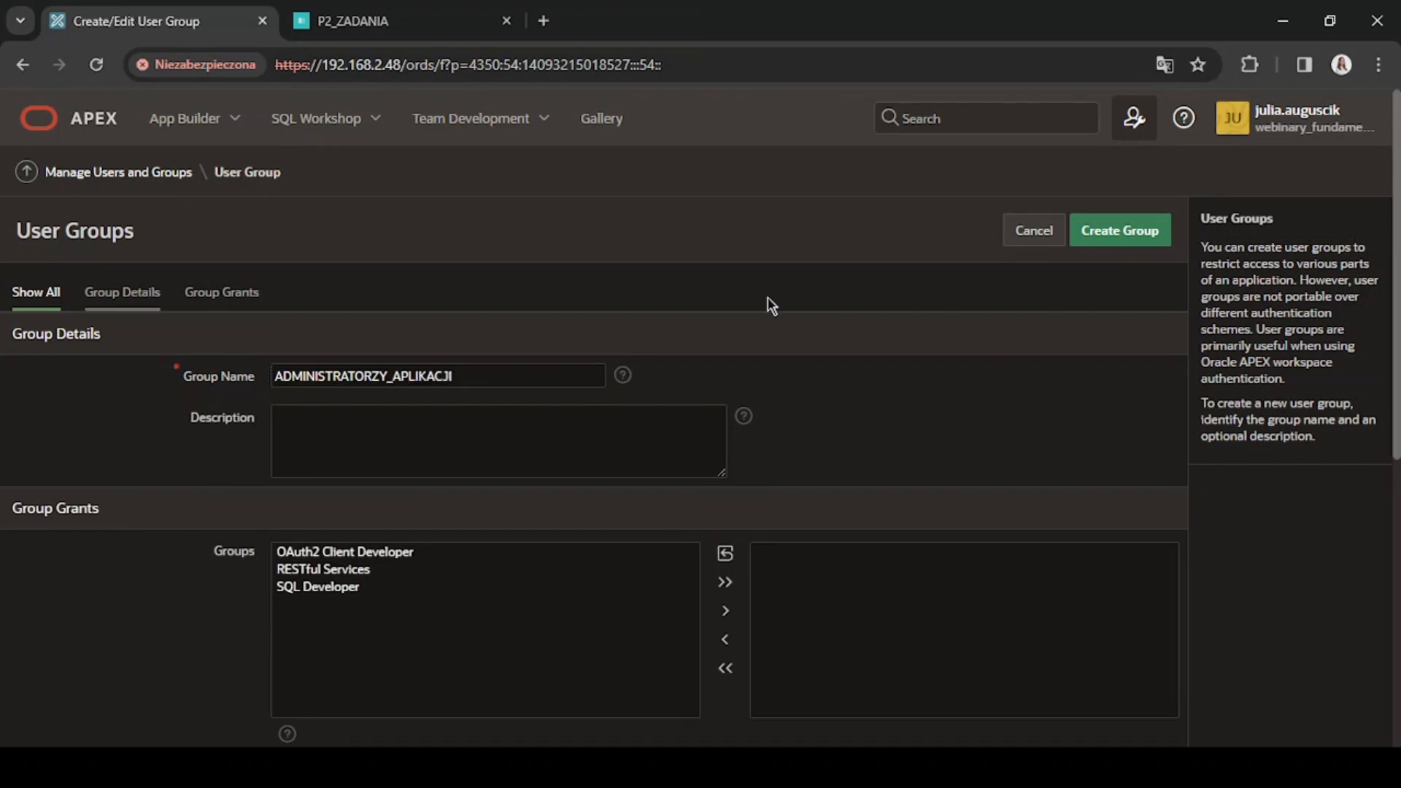
left_click(1115, 242)
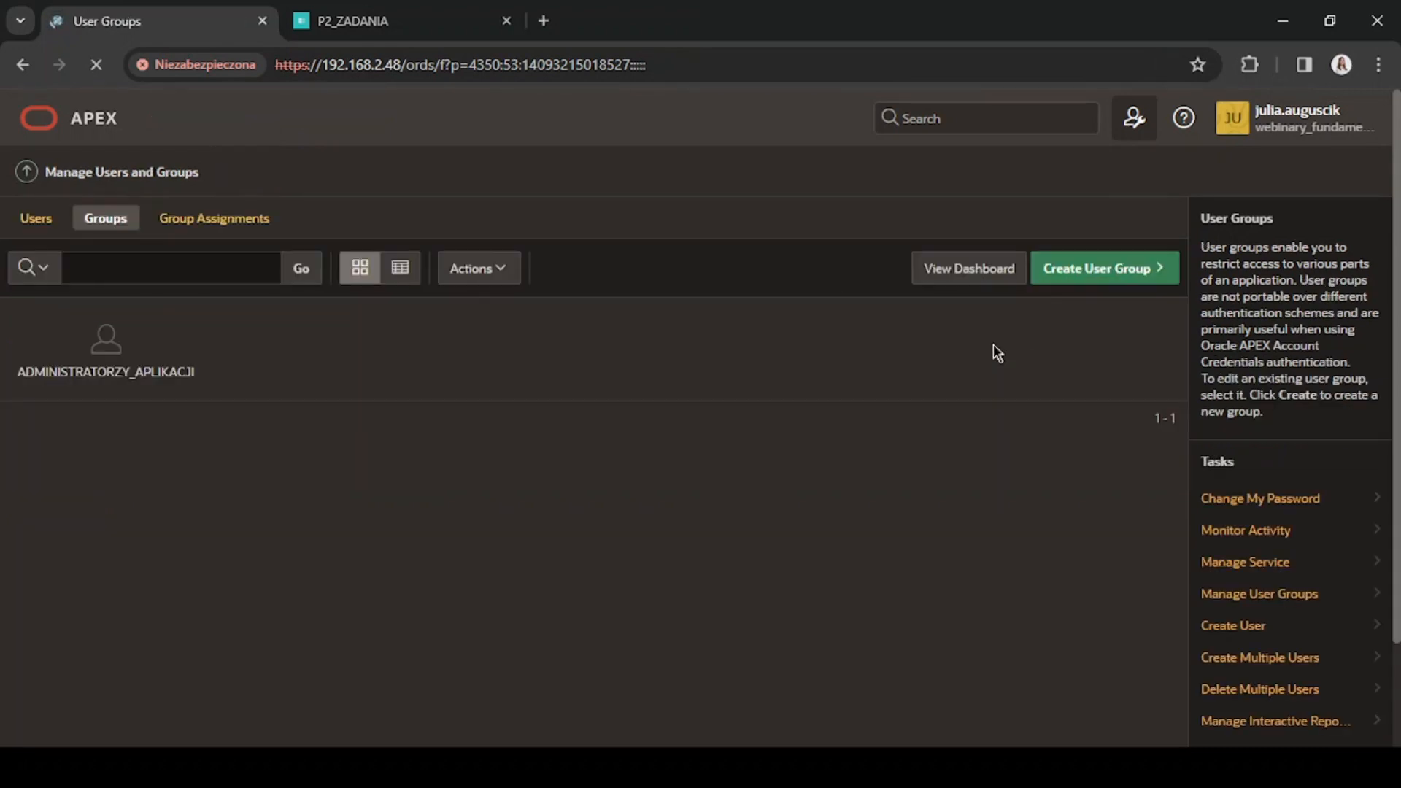
Start a new workspace user with the username user1 and fill in the user's e-mail address.
left_click(51, 226)
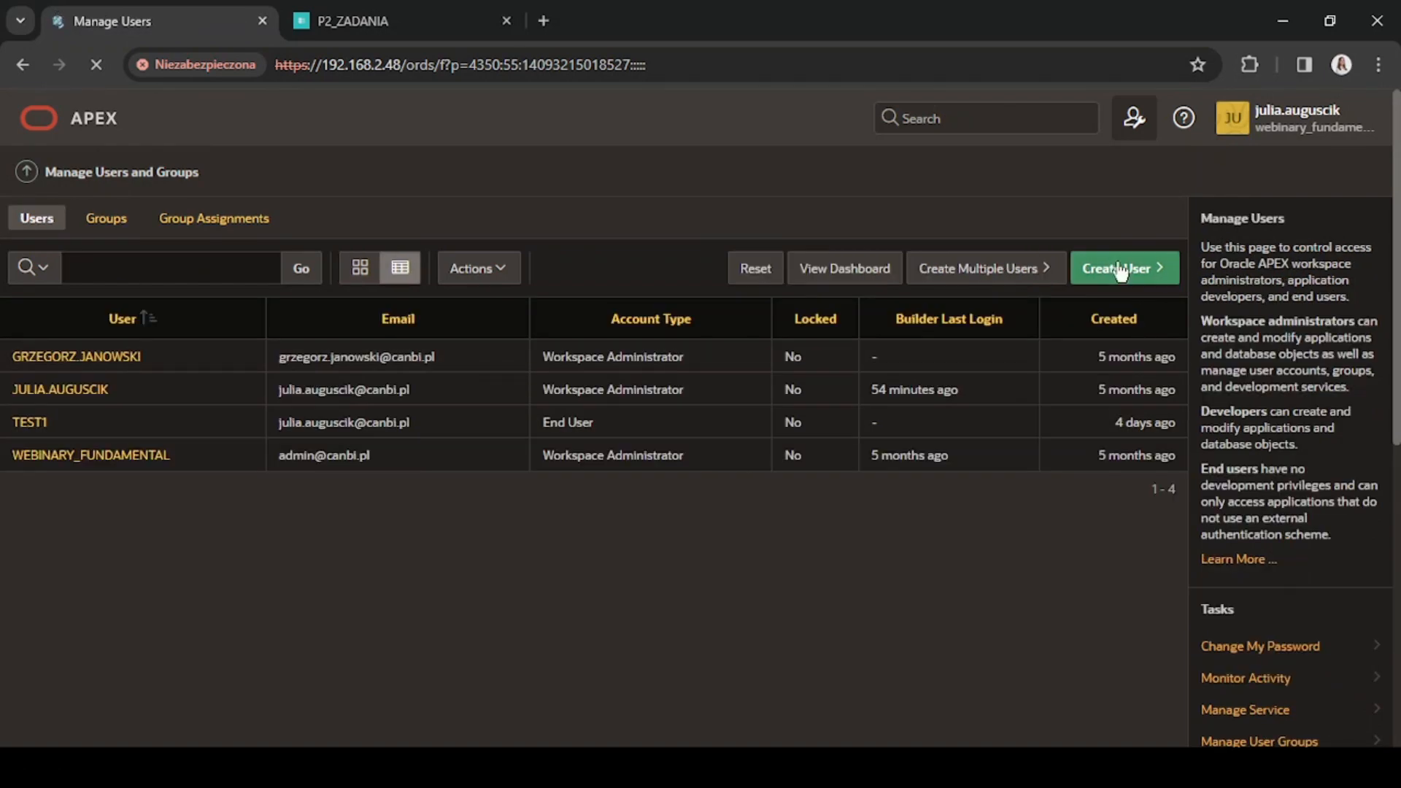
left_click(1122, 270)
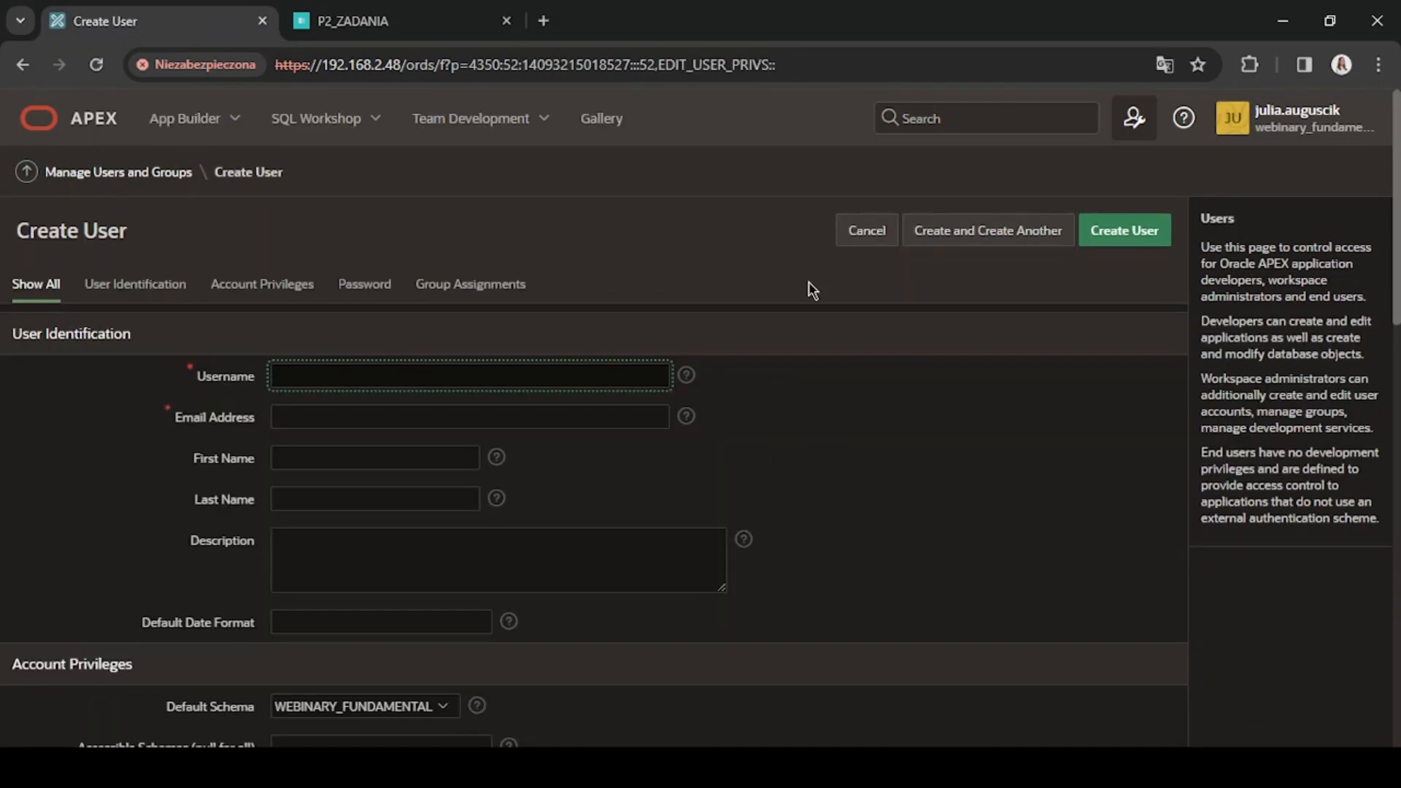
type("user1")
key("Tab")
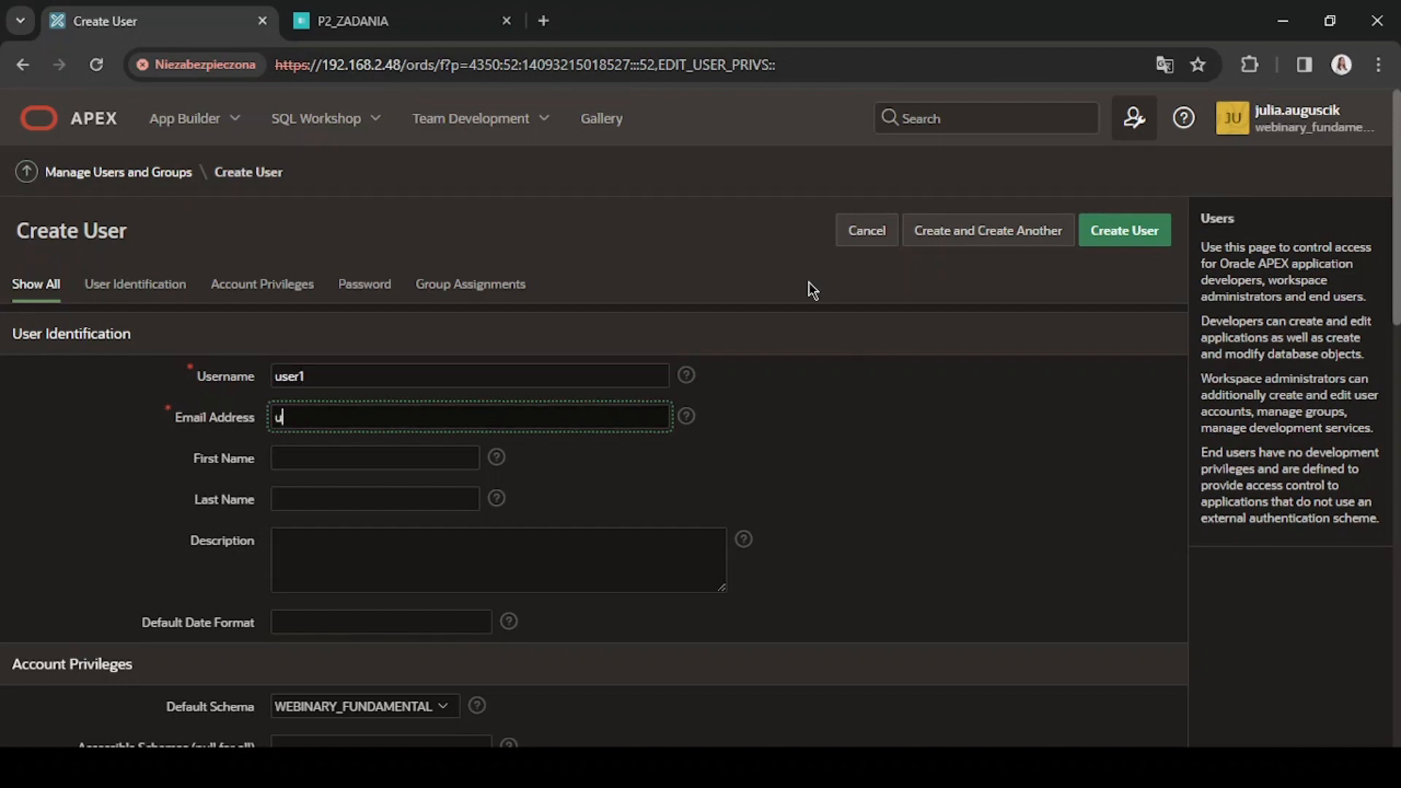
Enter and confirm the password for user1, and create the account with a blank form for another user.
scroll(591, 422, "down", 10)
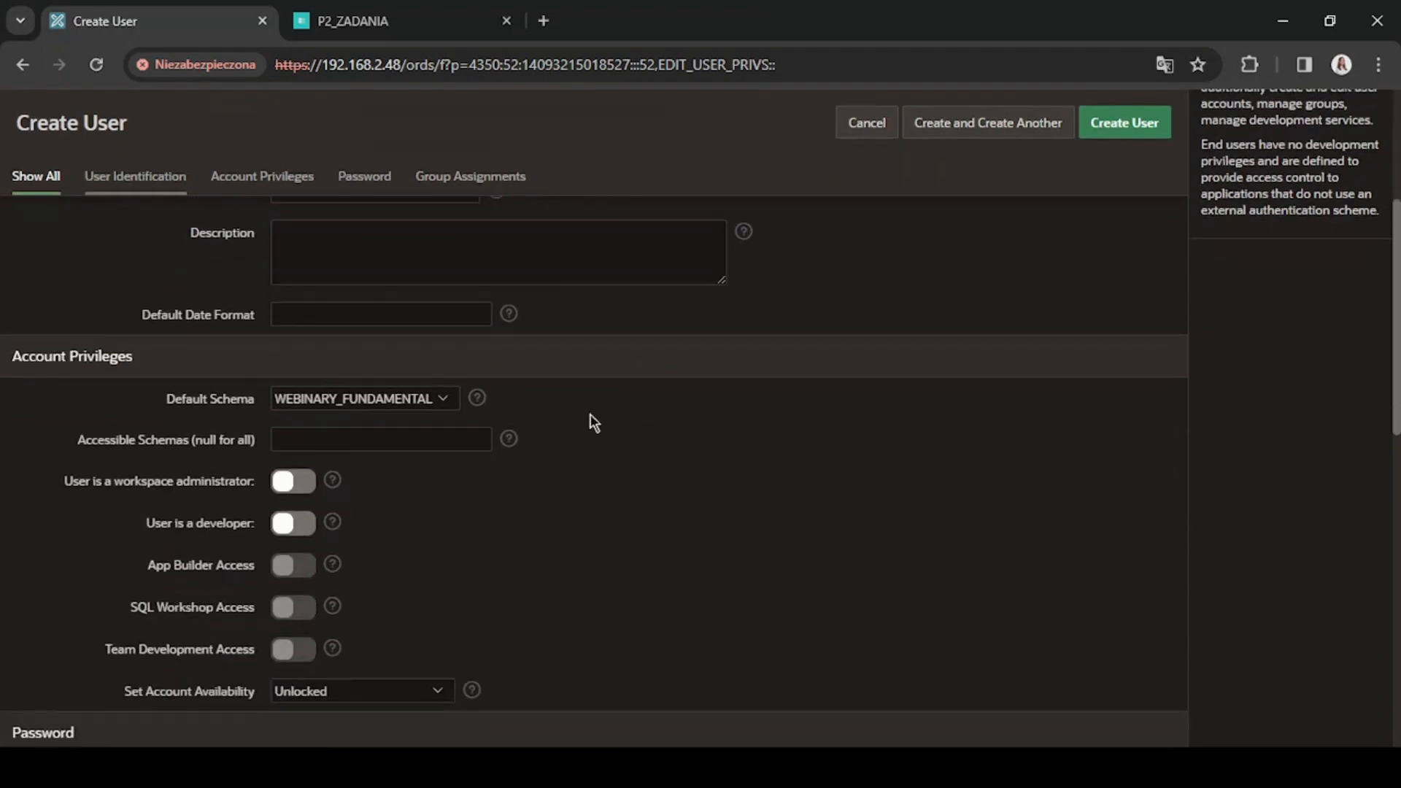
left_click(389, 362)
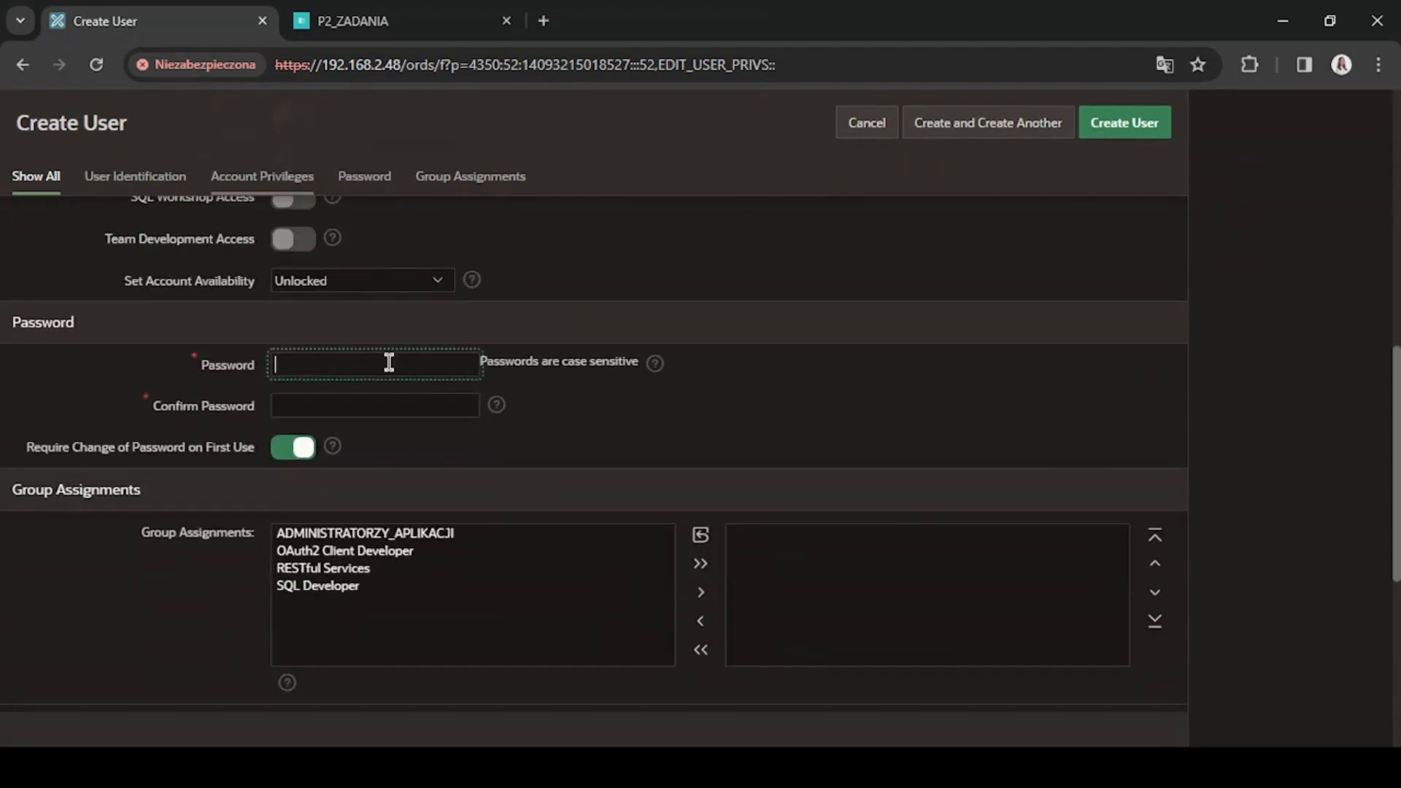
type("•••••")
key("Tab")
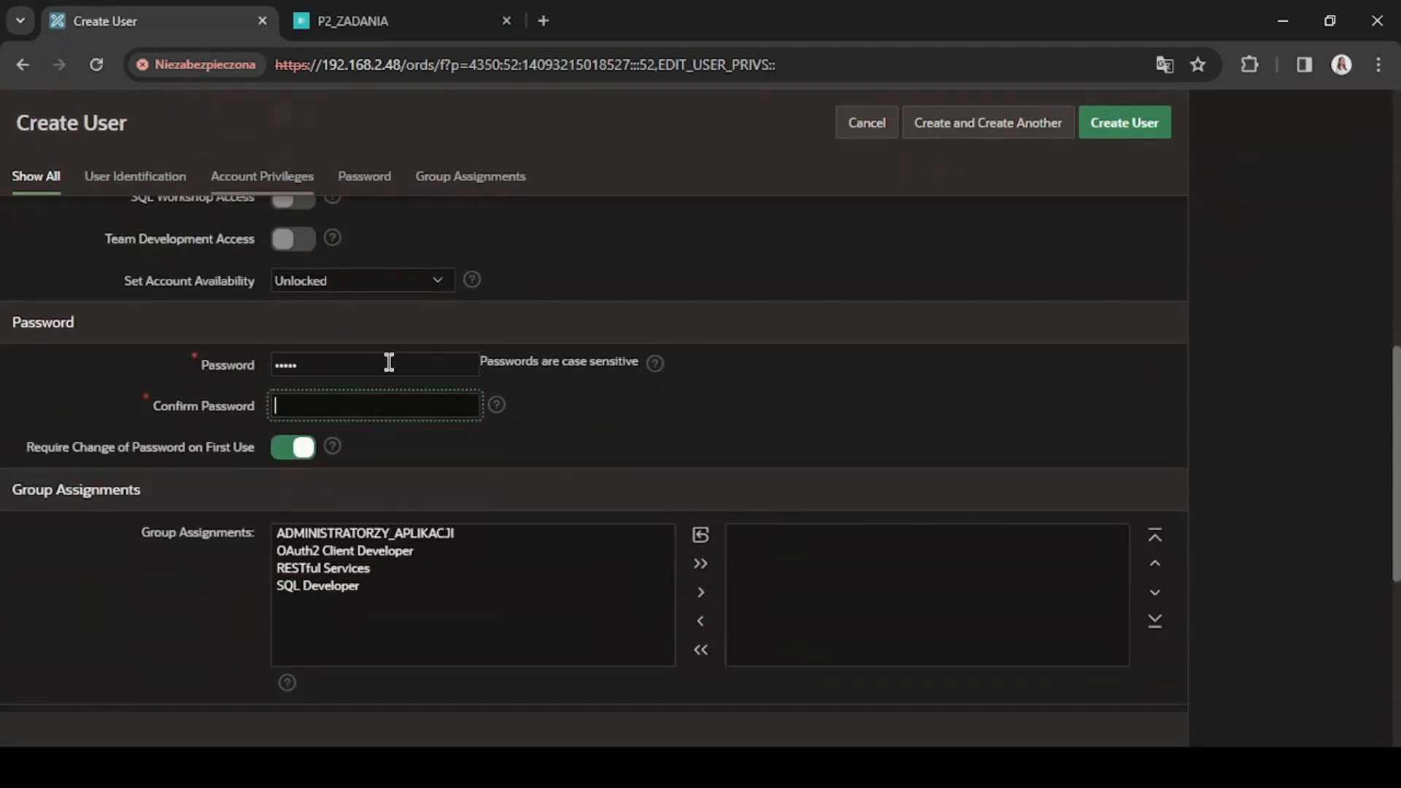
type("•••••")
left_click(797, 331)
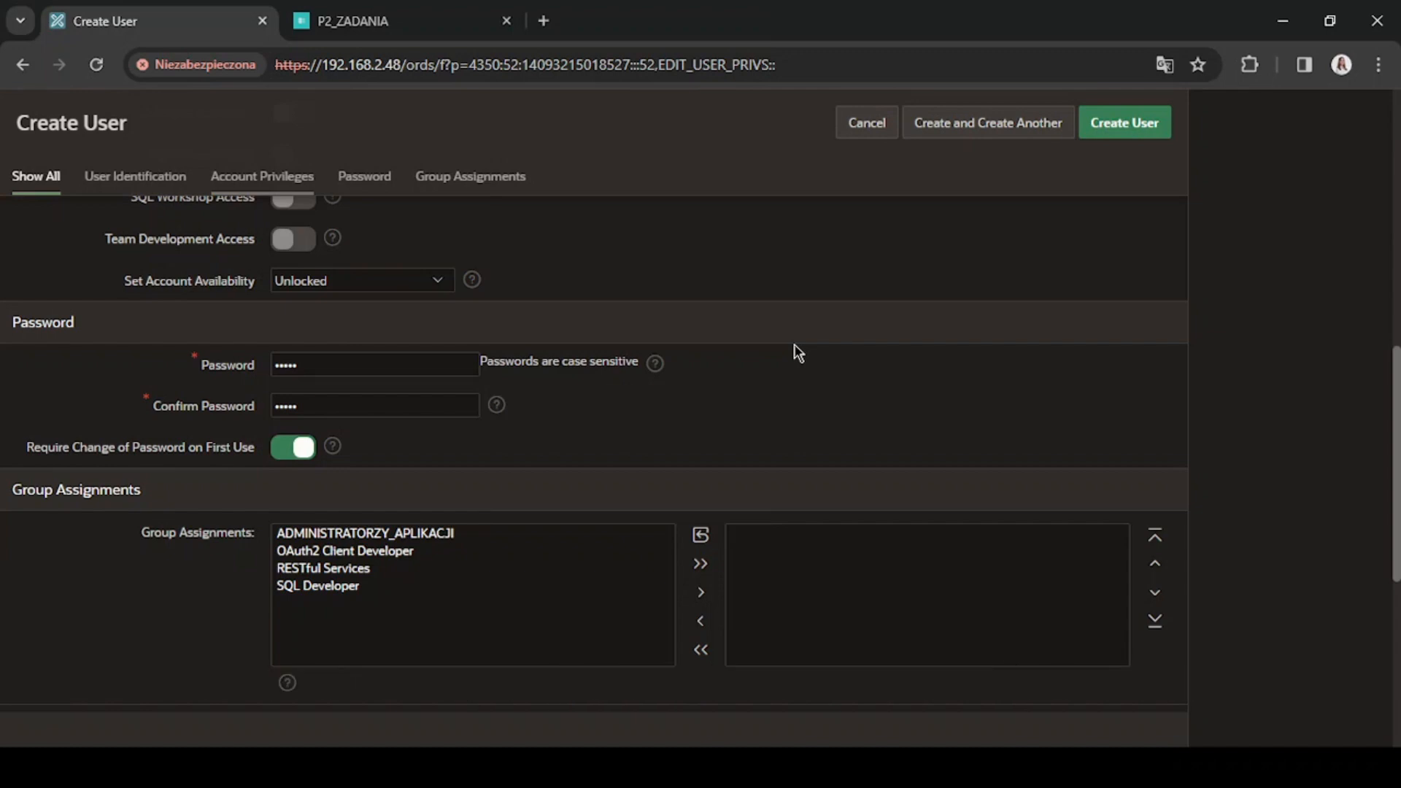
left_click(961, 130)
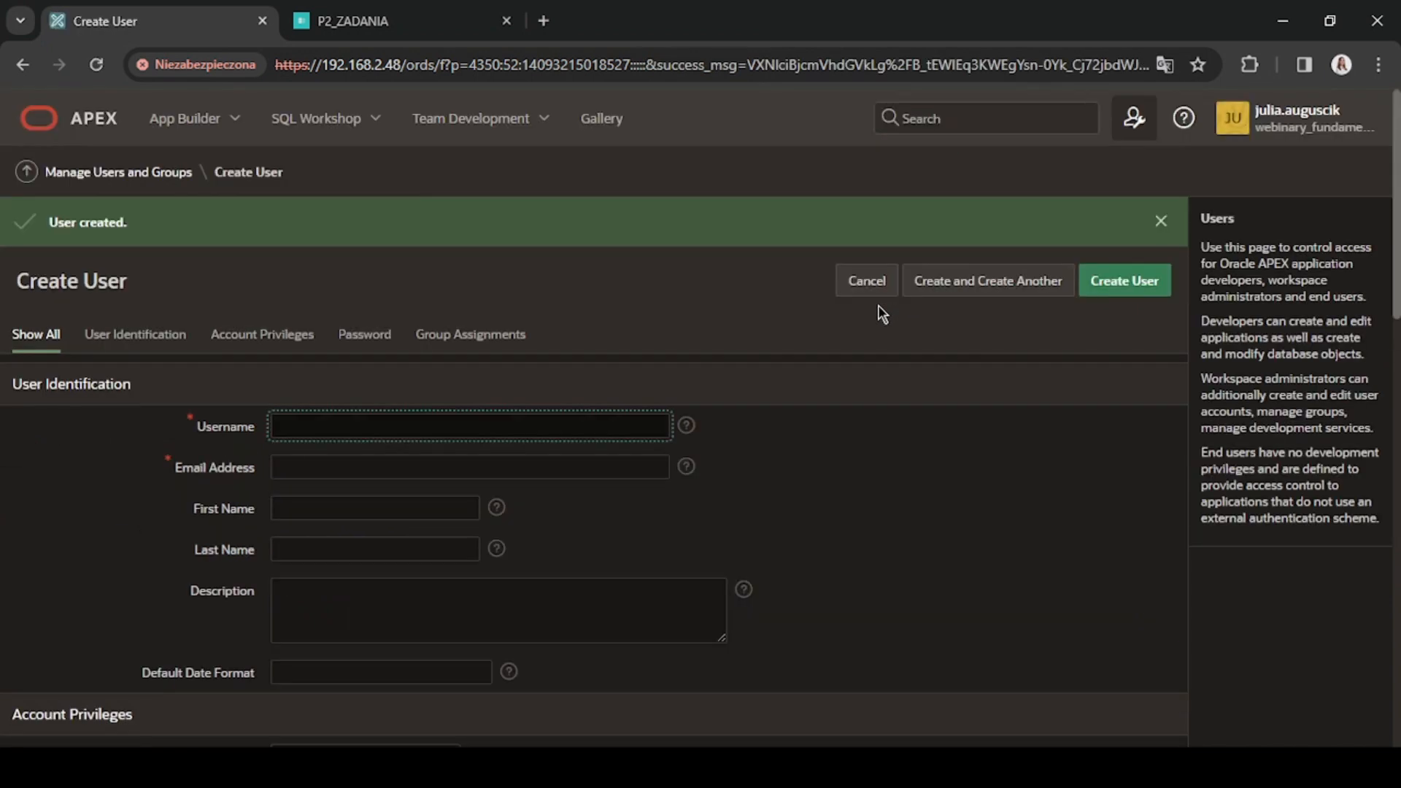
Give the second new user the username administrator1 and fill in the e-mail address.
type("ads")
type("ministrato")
type("r1")
key("Tab")
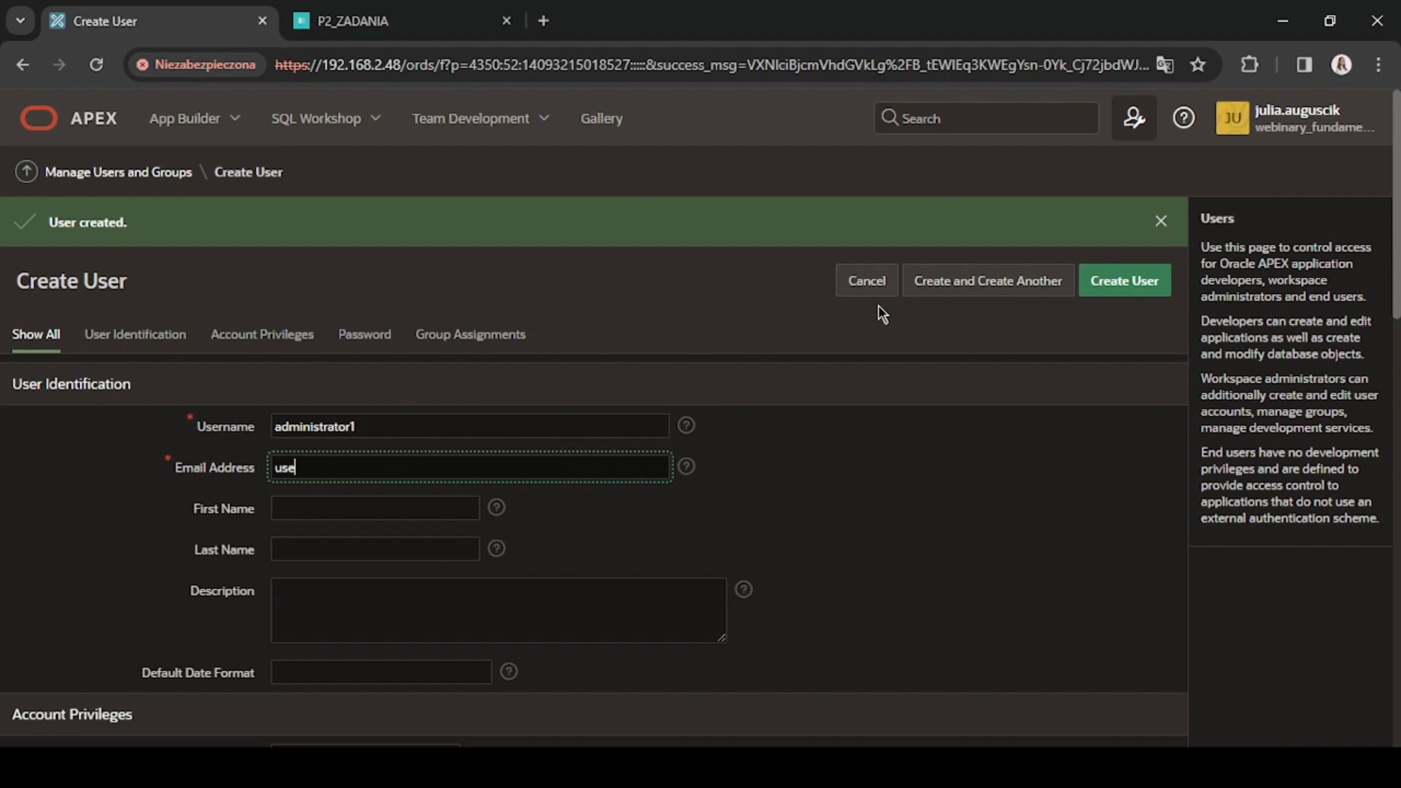
Enter and confirm the account password for administrator1.
scroll(475, 453, "down", 5)
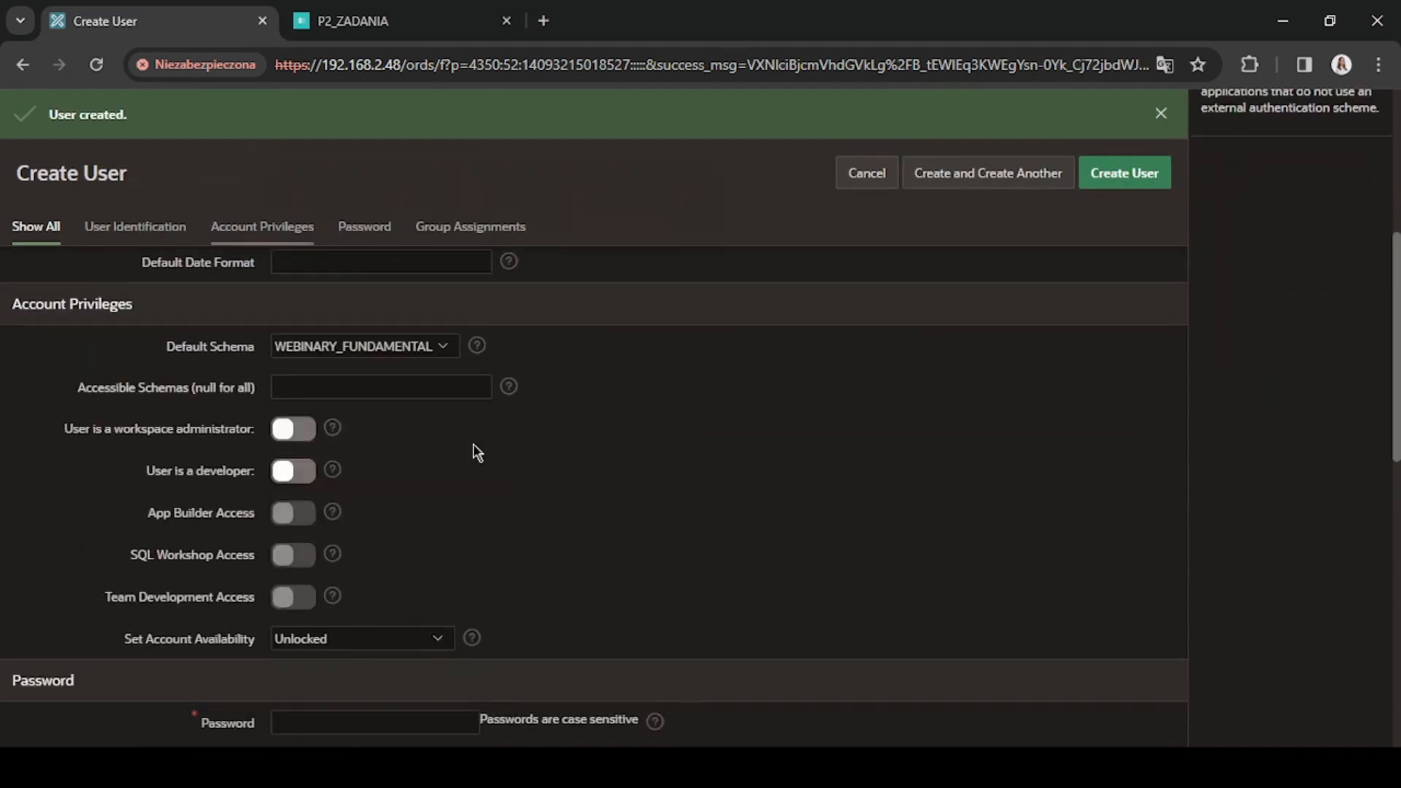
scroll(317, 437, "down", 3)
left_click(318, 514)
type("•••••••")
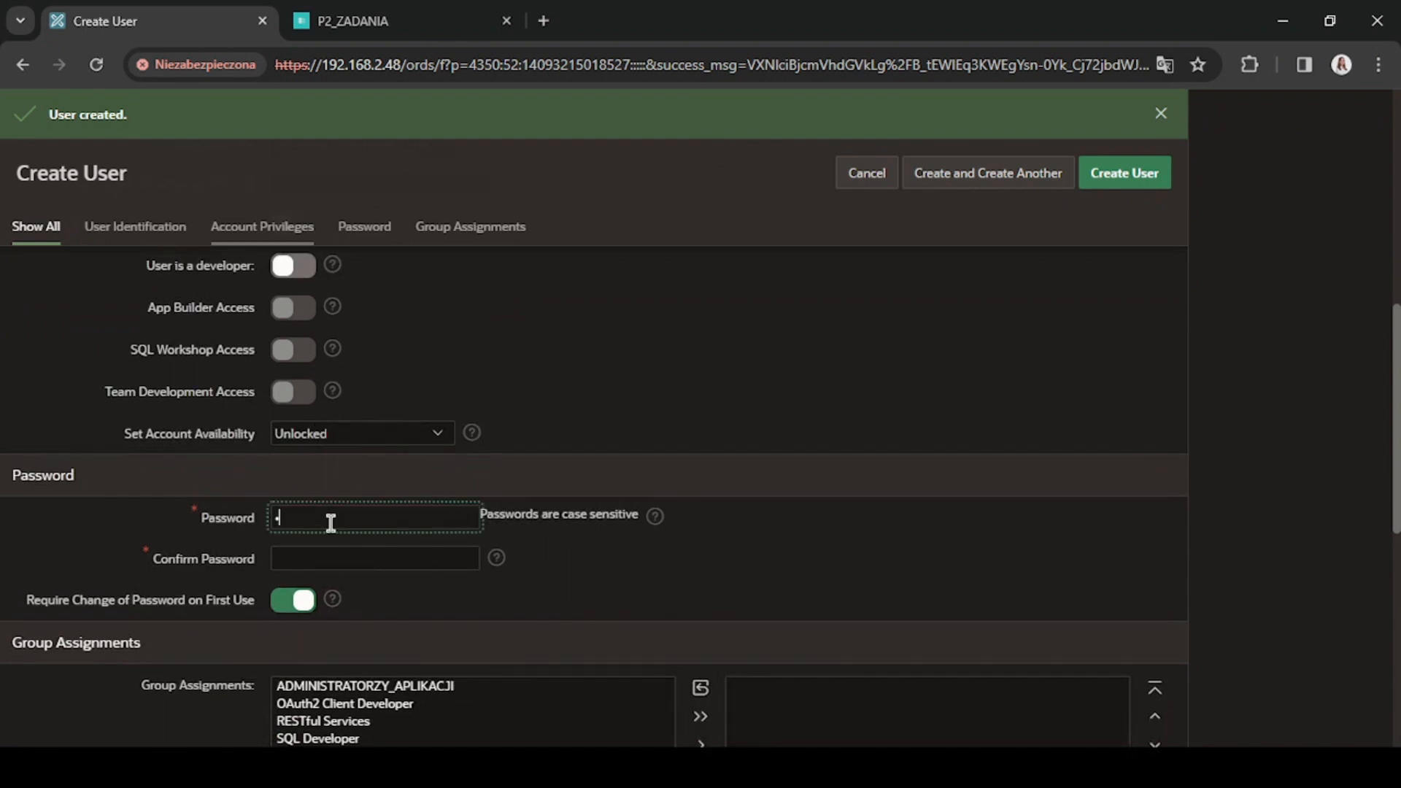
type("•••••••")
key("Tab")
type("•••••••")
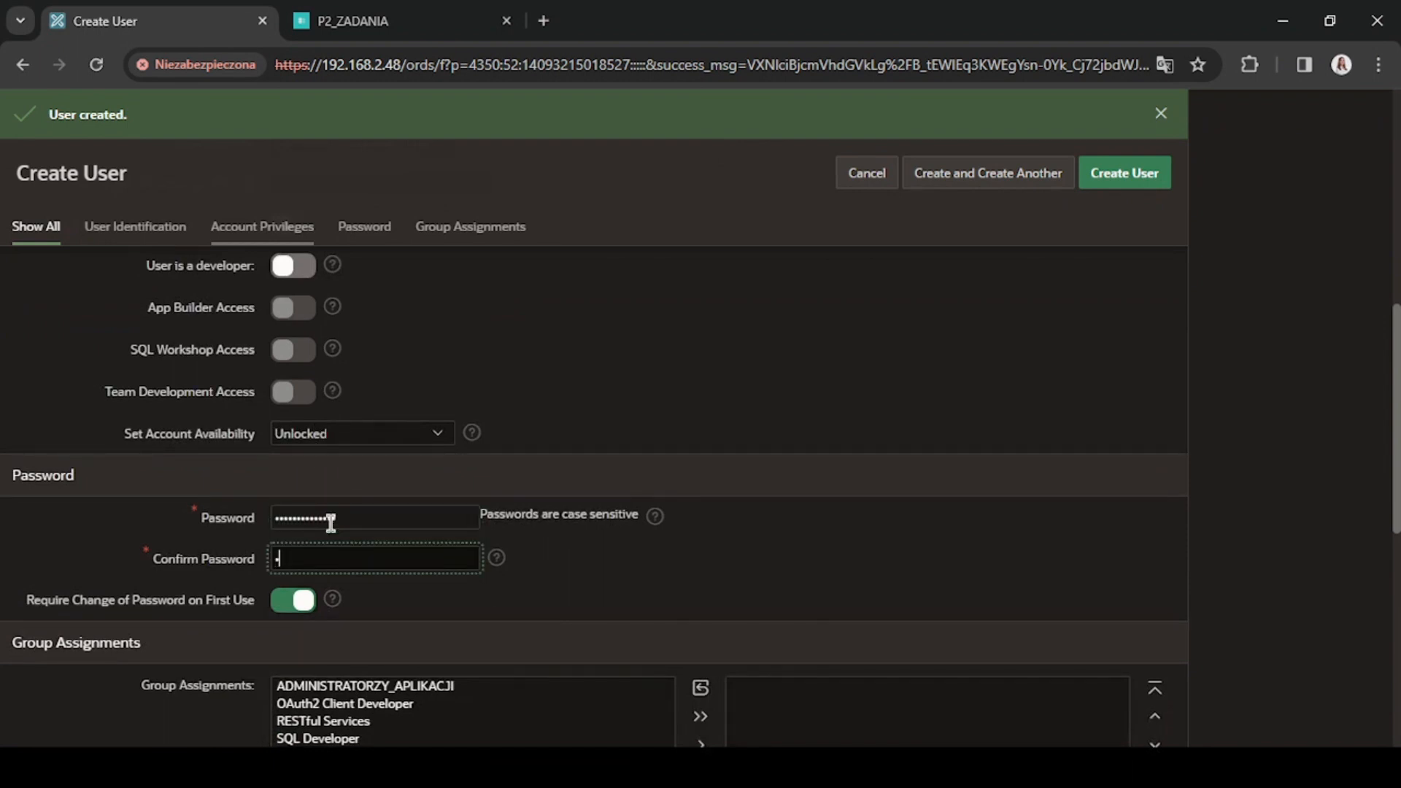
type("•••••••")
Assign administrator1 to the ADMINISTRATORZY_APLIKACJI group and create the user.
scroll(343, 511, "down", 1)
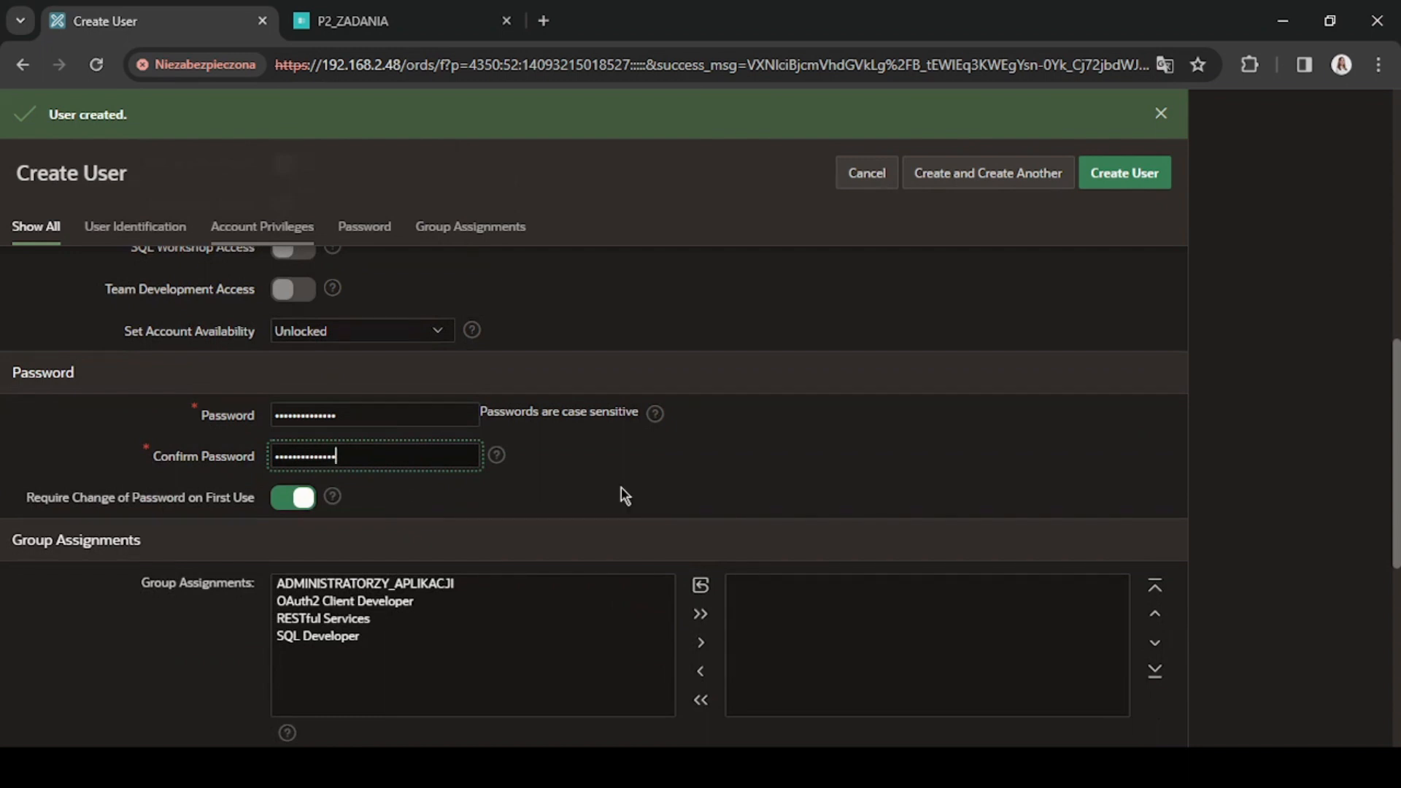
double_click(485, 586)
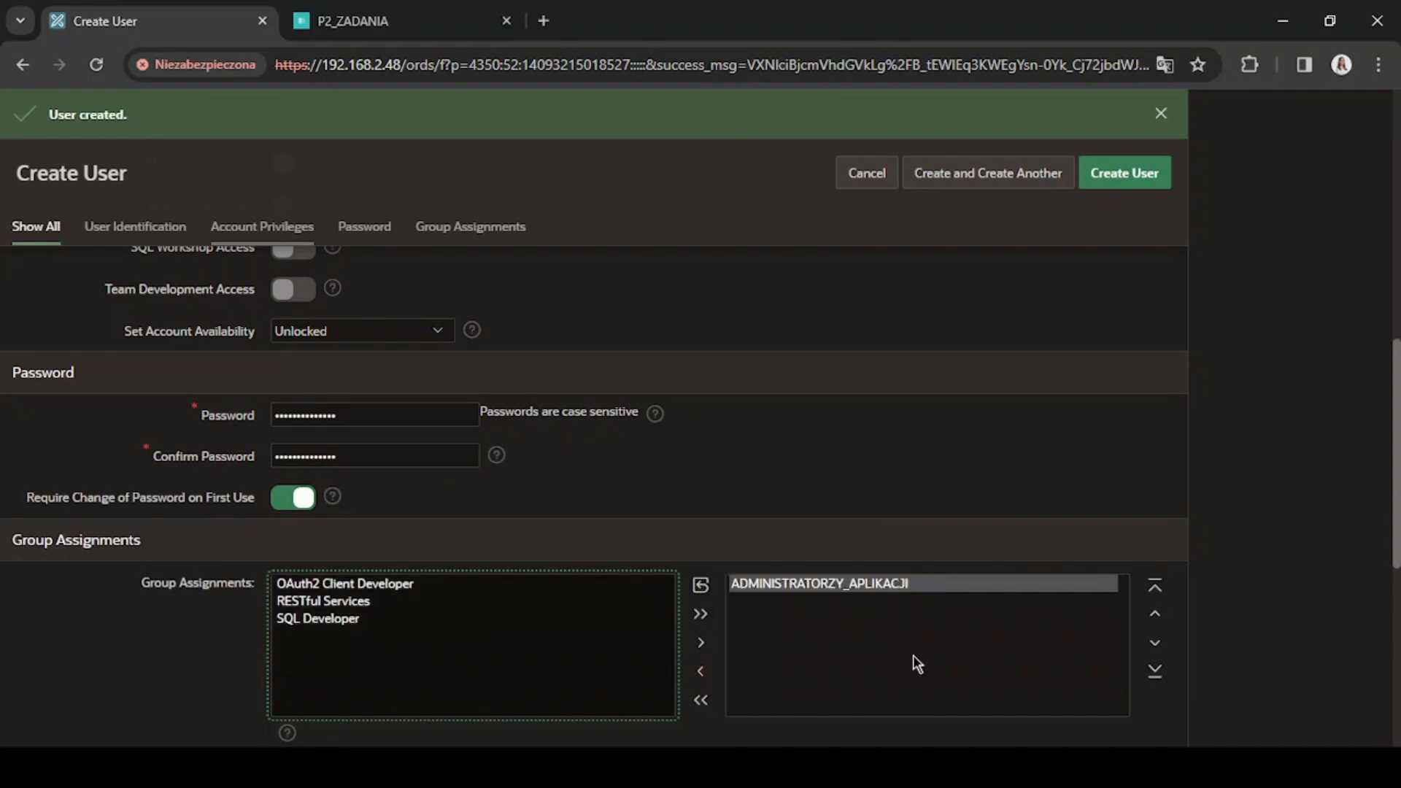
left_click(1154, 186)
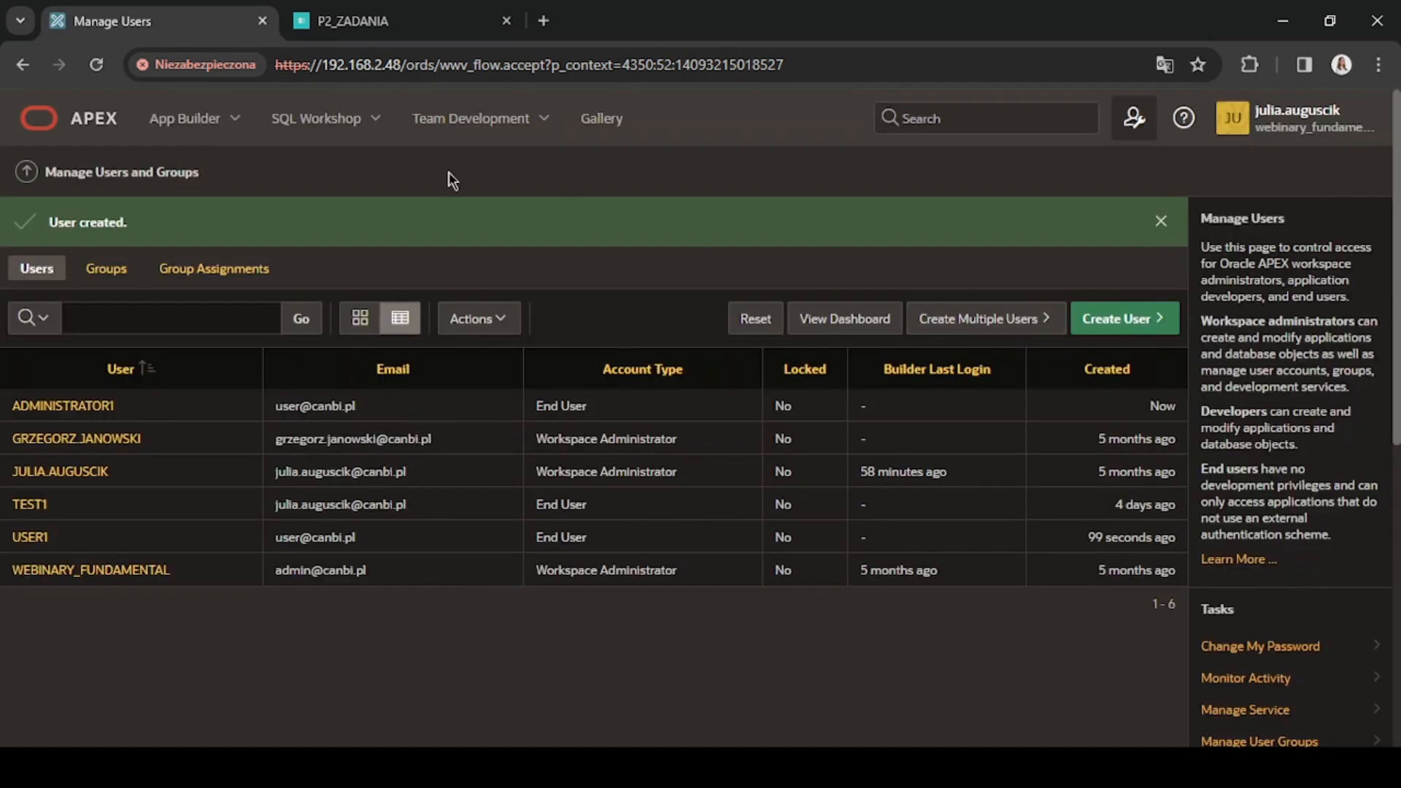
Start a new authorization scheme from scratch in the shared components of the Uprawnienia APEX application.
left_click(187, 119)
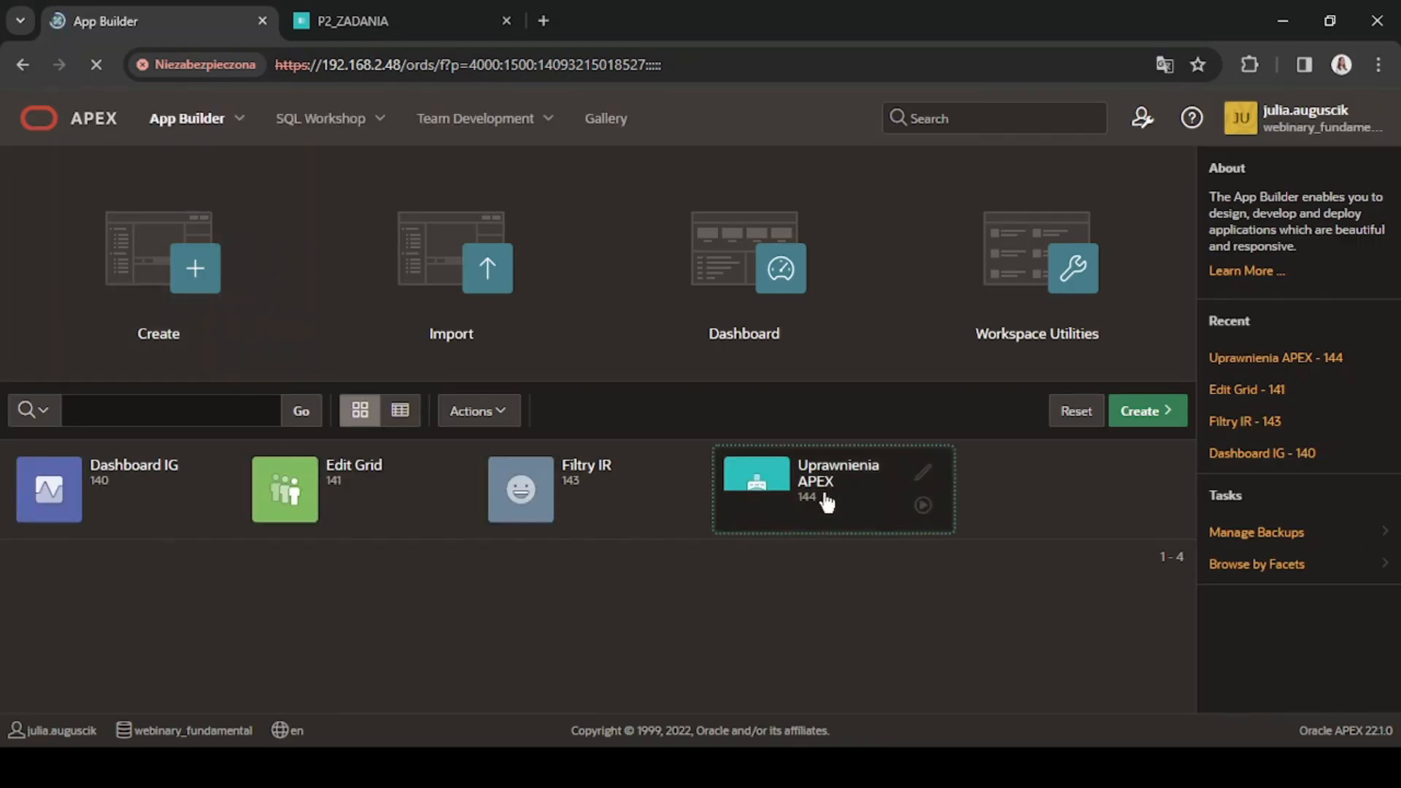
left_click(821, 488)
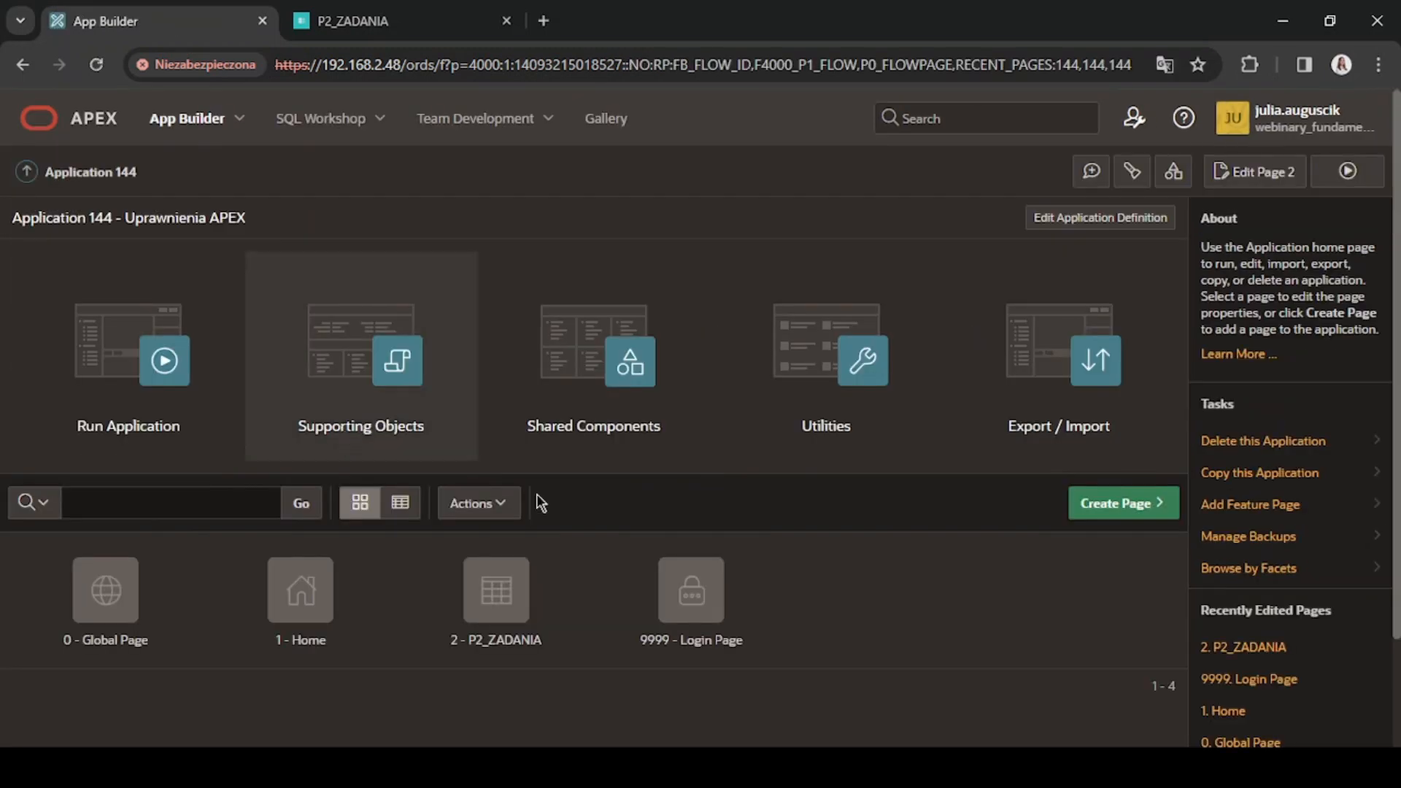
left_click(602, 387)
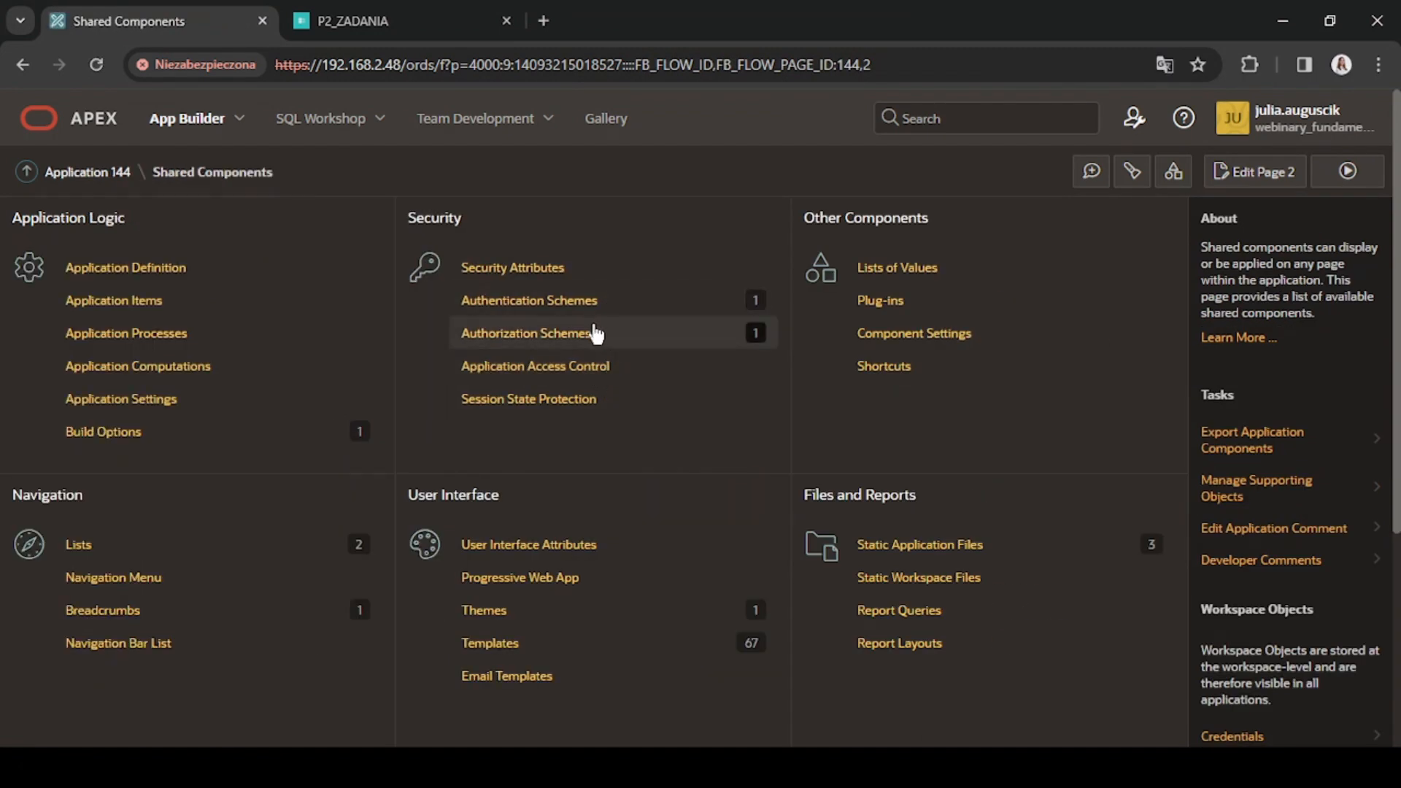
left_click(596, 333)
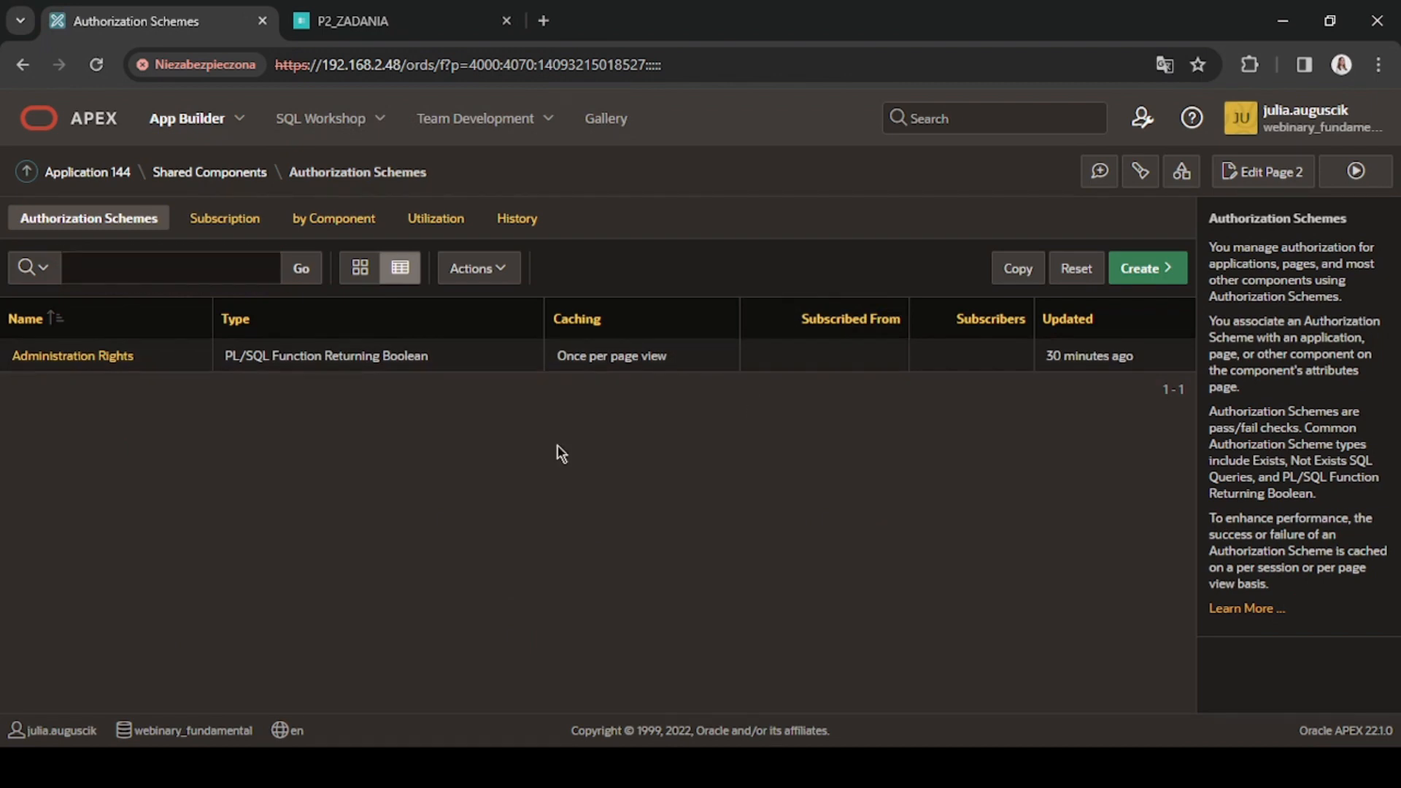
left_click(1144, 271)
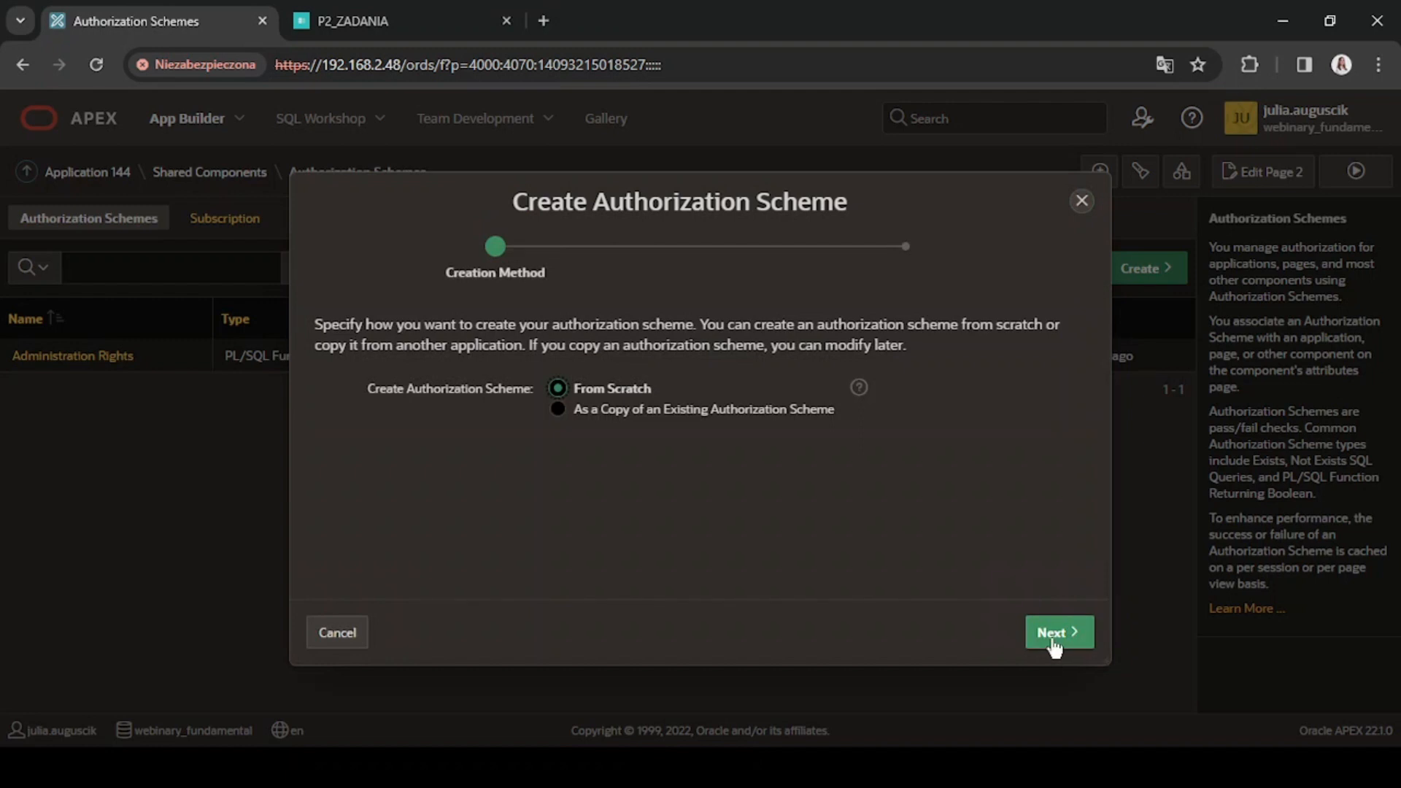
left_click(1053, 646)
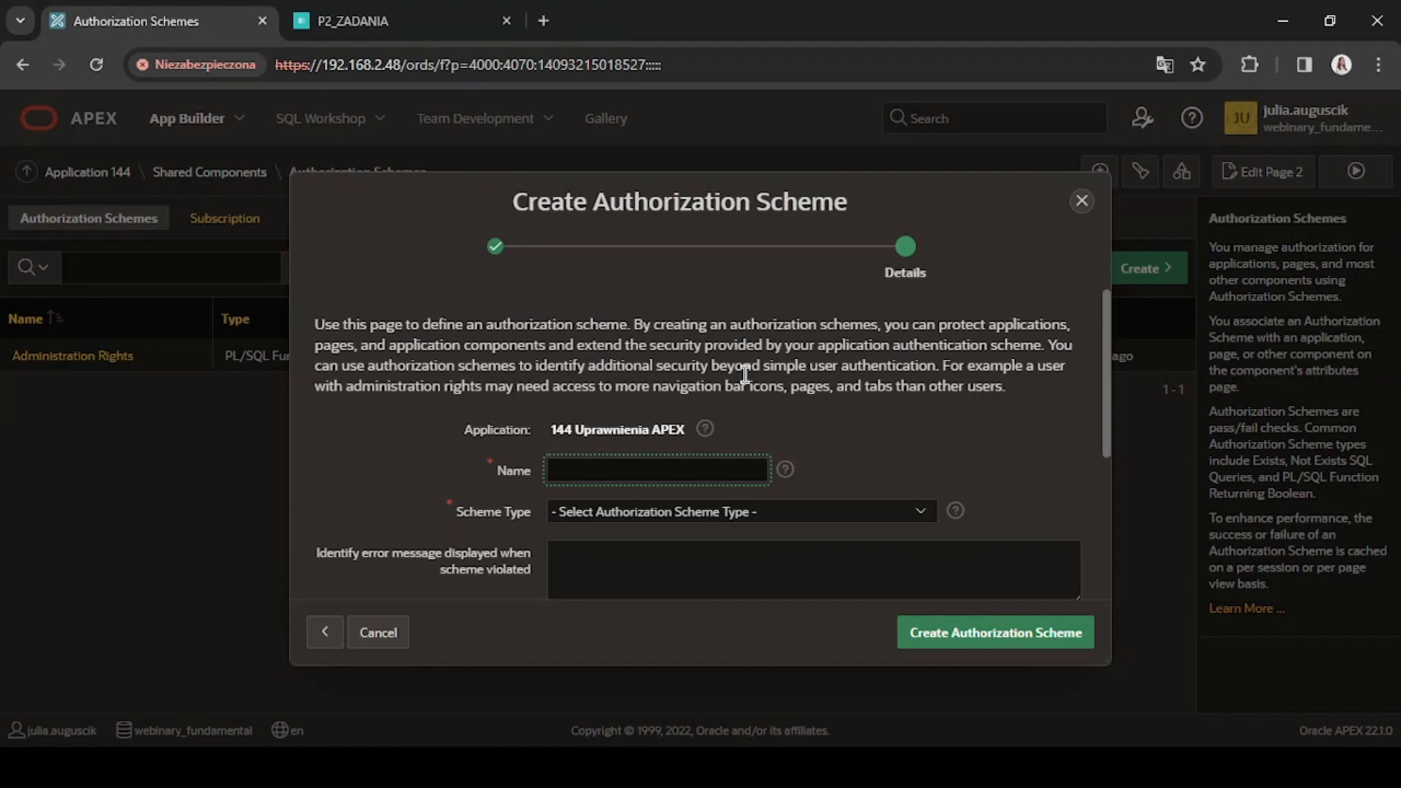
Name the authorization scheme ADMINISTARTOR_APLIKACJI and set its scheme type to Is In Role or Group.
type("ADMINISTARTOR_APLIKACJ")
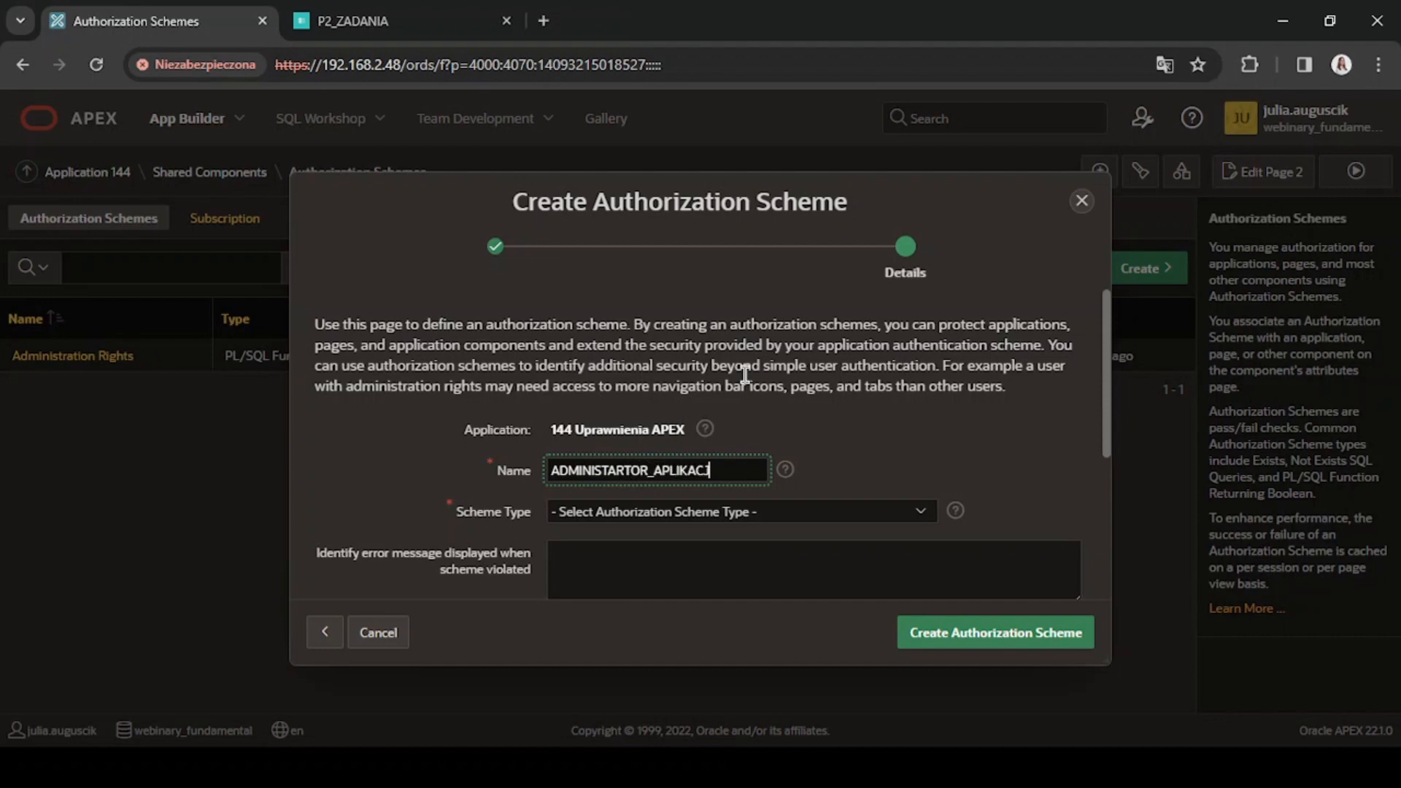
type("I")
left_click(847, 512)
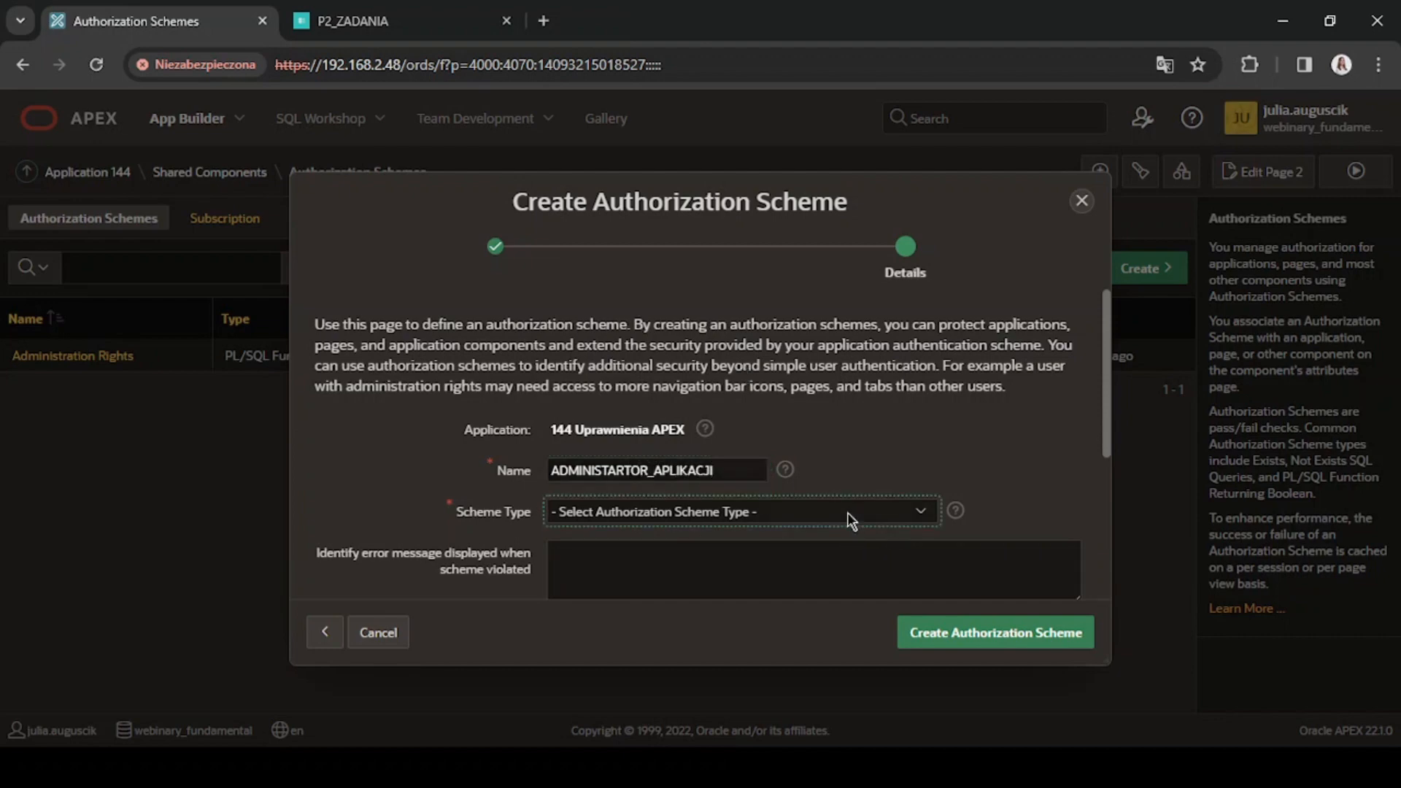
left_click(837, 576)
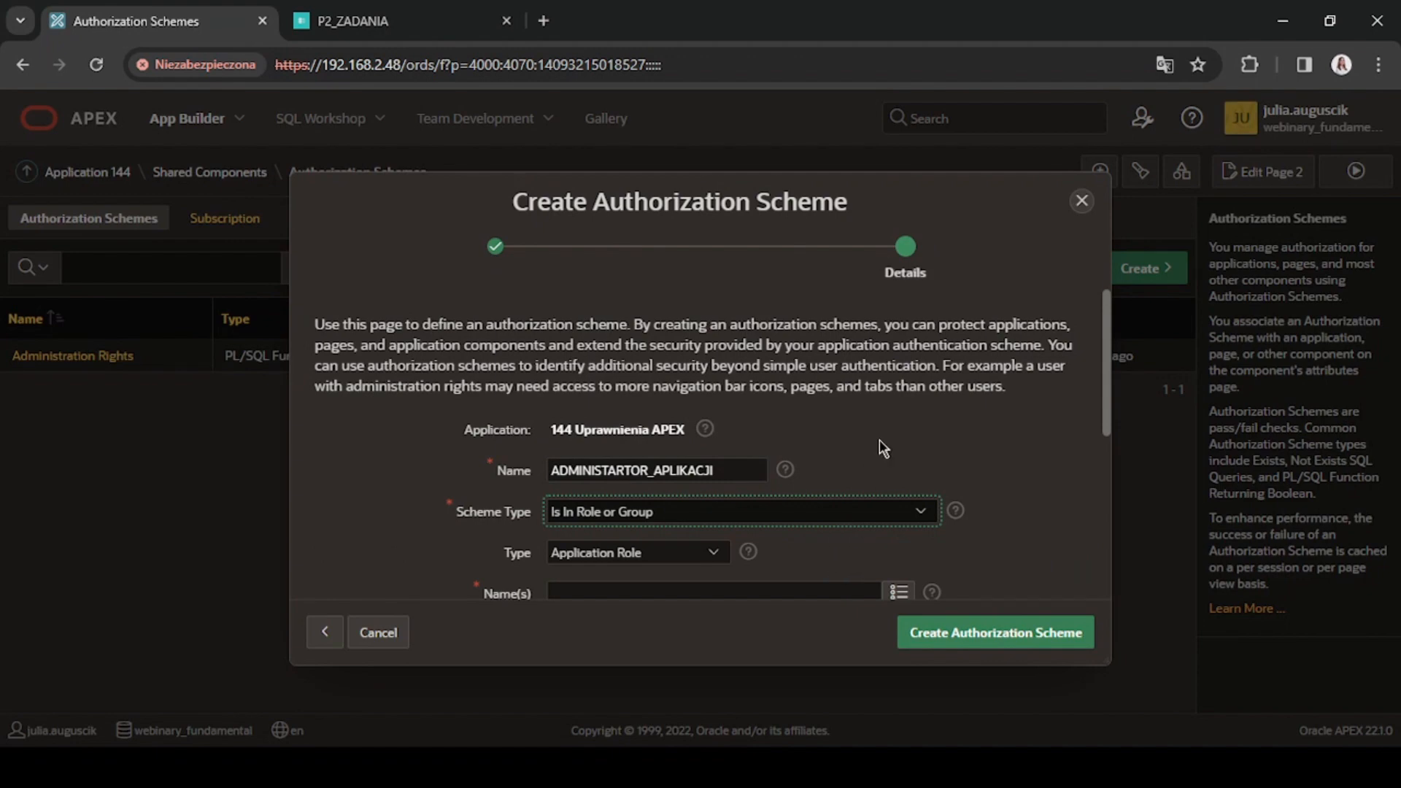
Set the role or group type to Workspace Group and choose the ADMINISTRATORZY_APLIKACJI group as its name.
scroll(766, 447, "down", 2)
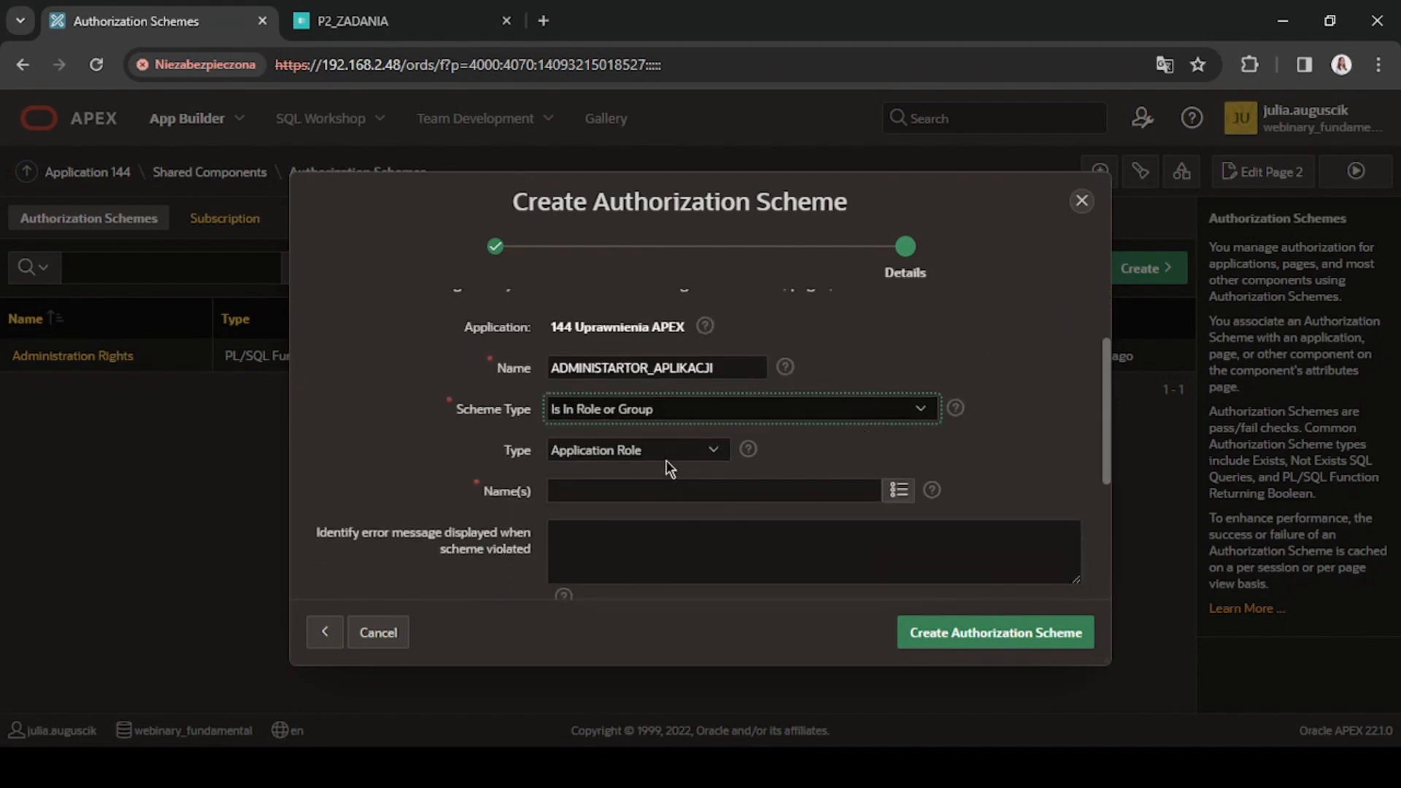
left_click(656, 454)
left_click(651, 487)
left_click(661, 494)
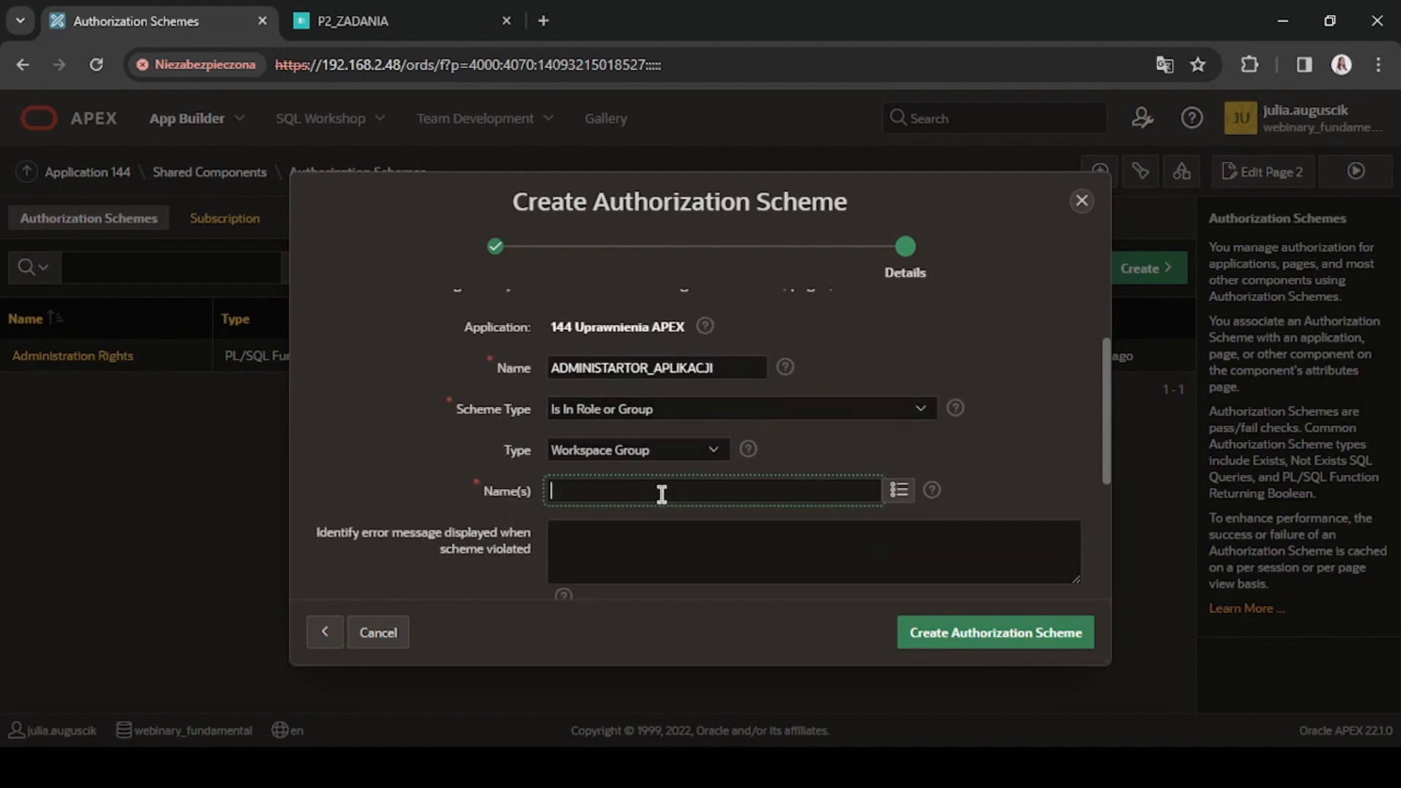
left_click(889, 493)
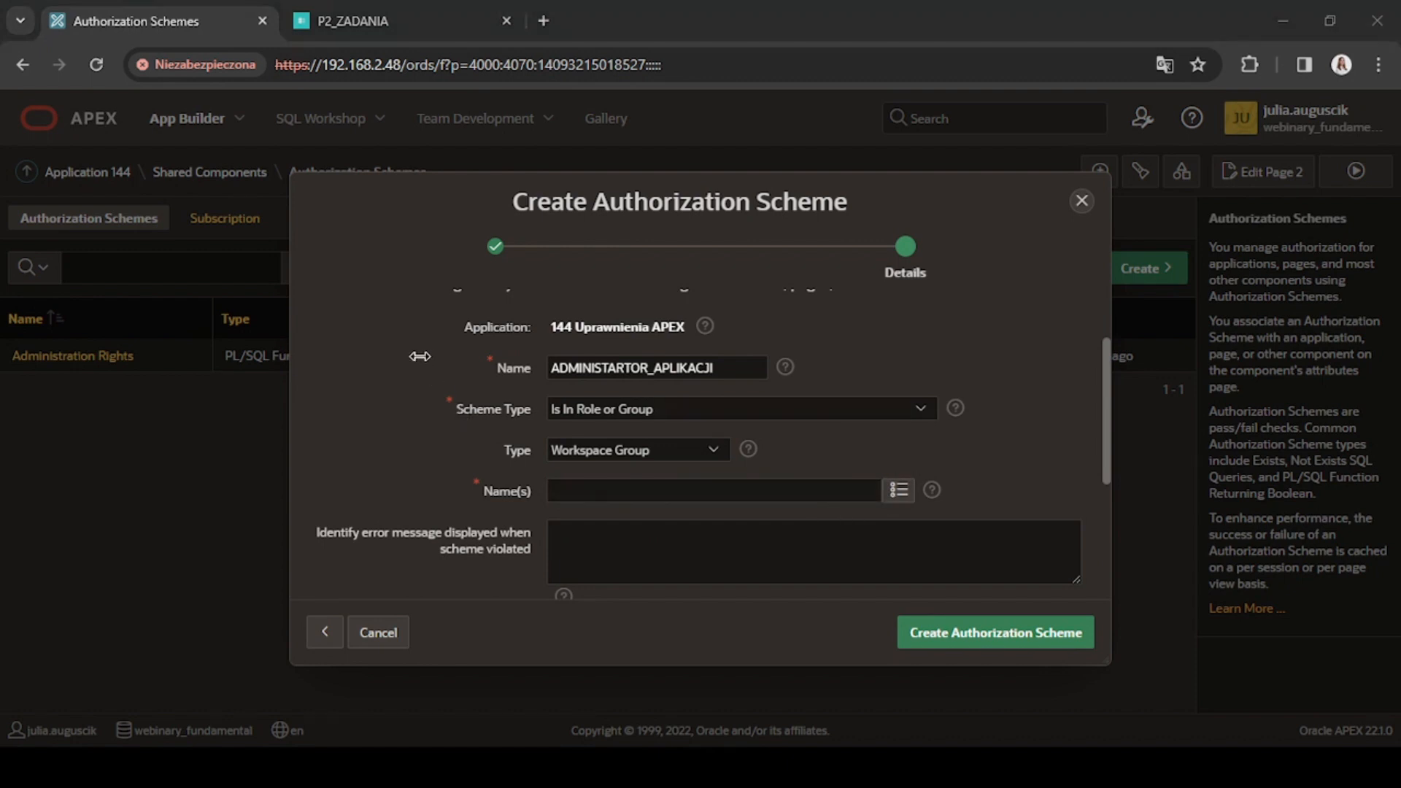
left_click(180, 149)
Enter "Nie masz uprawnień do tego elementu" as the error message displayed when the scheme is violated.
scroll(642, 496, "down", 3)
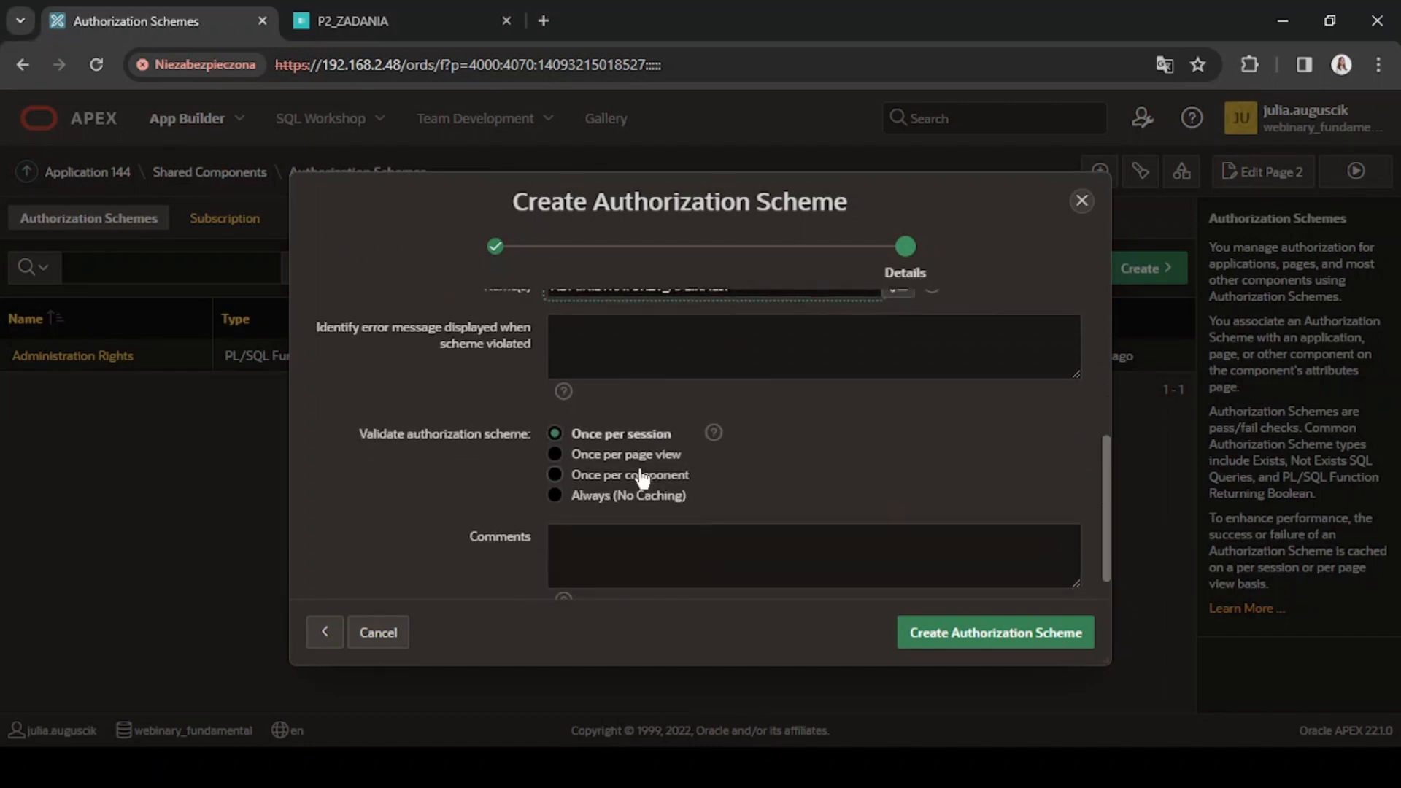
left_click(654, 361)
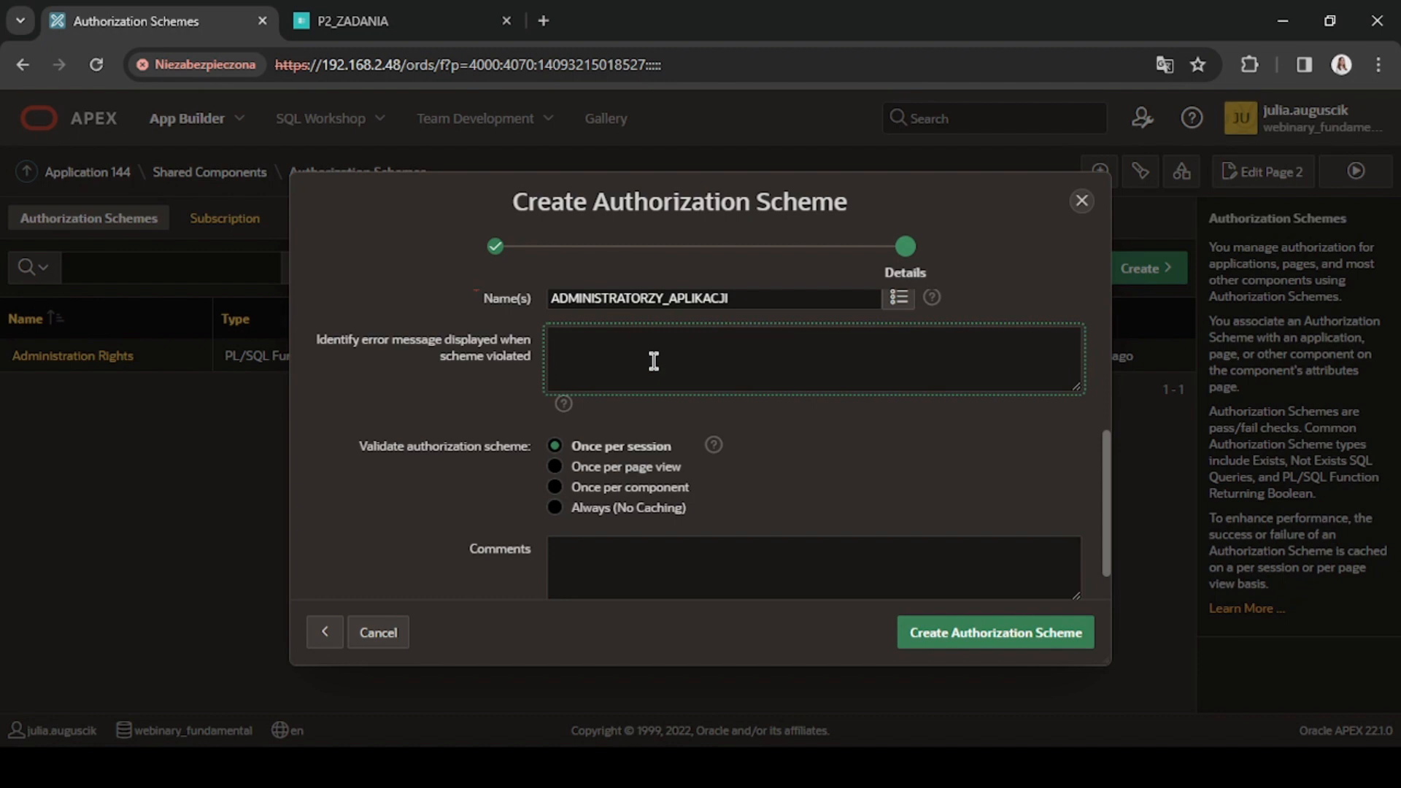
type("Nie masz uprawnień do tego elementu")
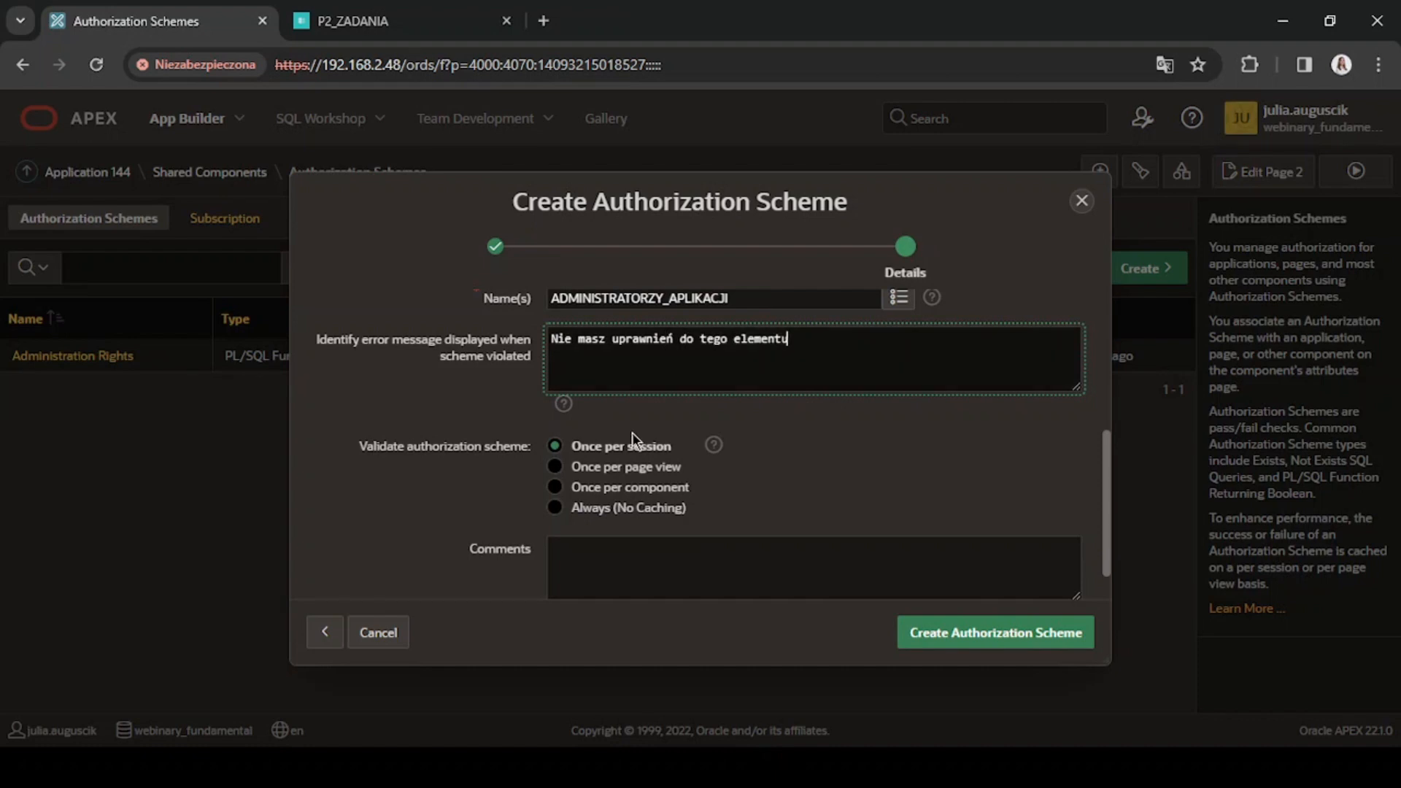
Set the scheme validation to Always (No Caching) and create the authorization scheme.
left_click(626, 509)
scroll(661, 513, "down", 1)
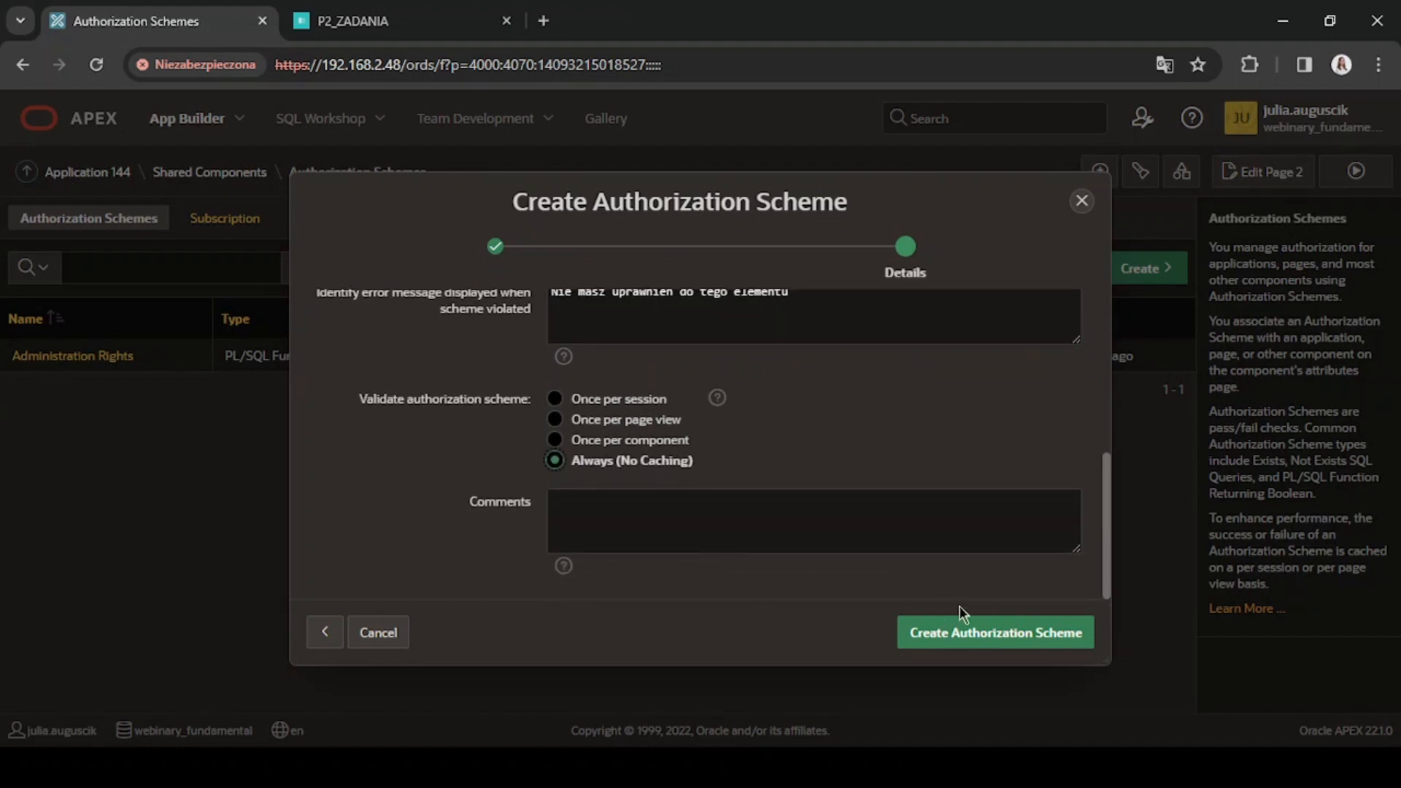
left_click(1070, 642)
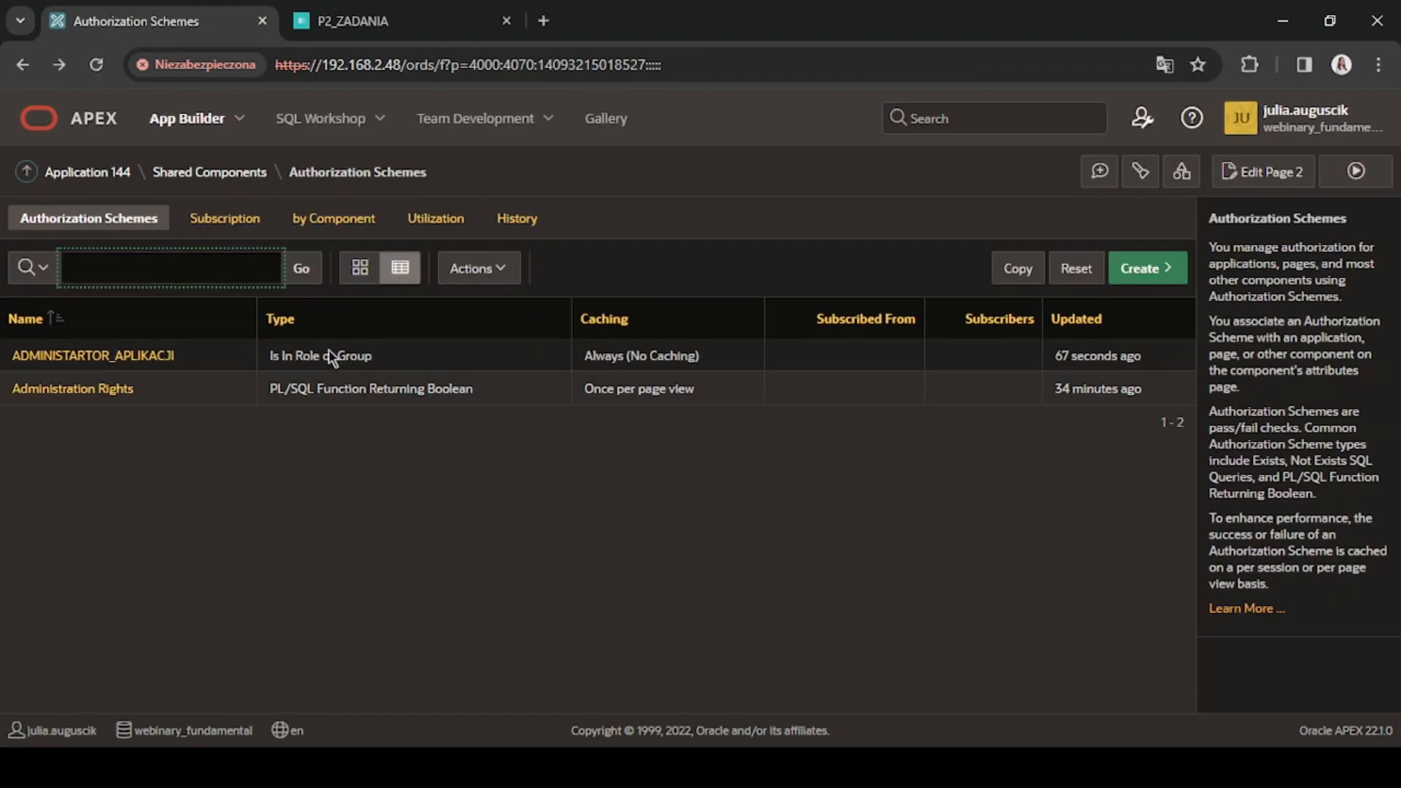
Create a blank page in Application 144 with page number 3 and the name P3_UPRAWNIENIA.
left_click(87, 172)
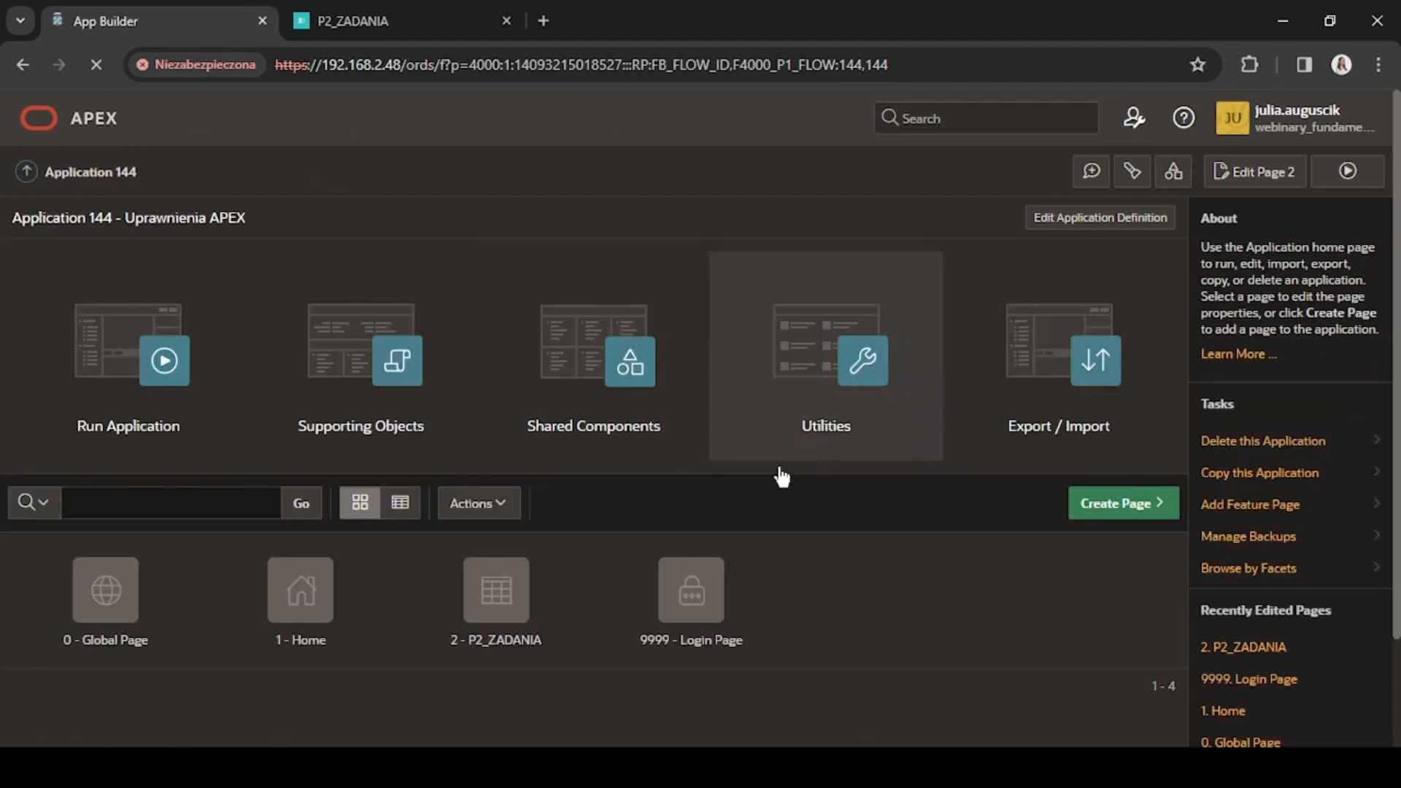
left_click(1128, 503)
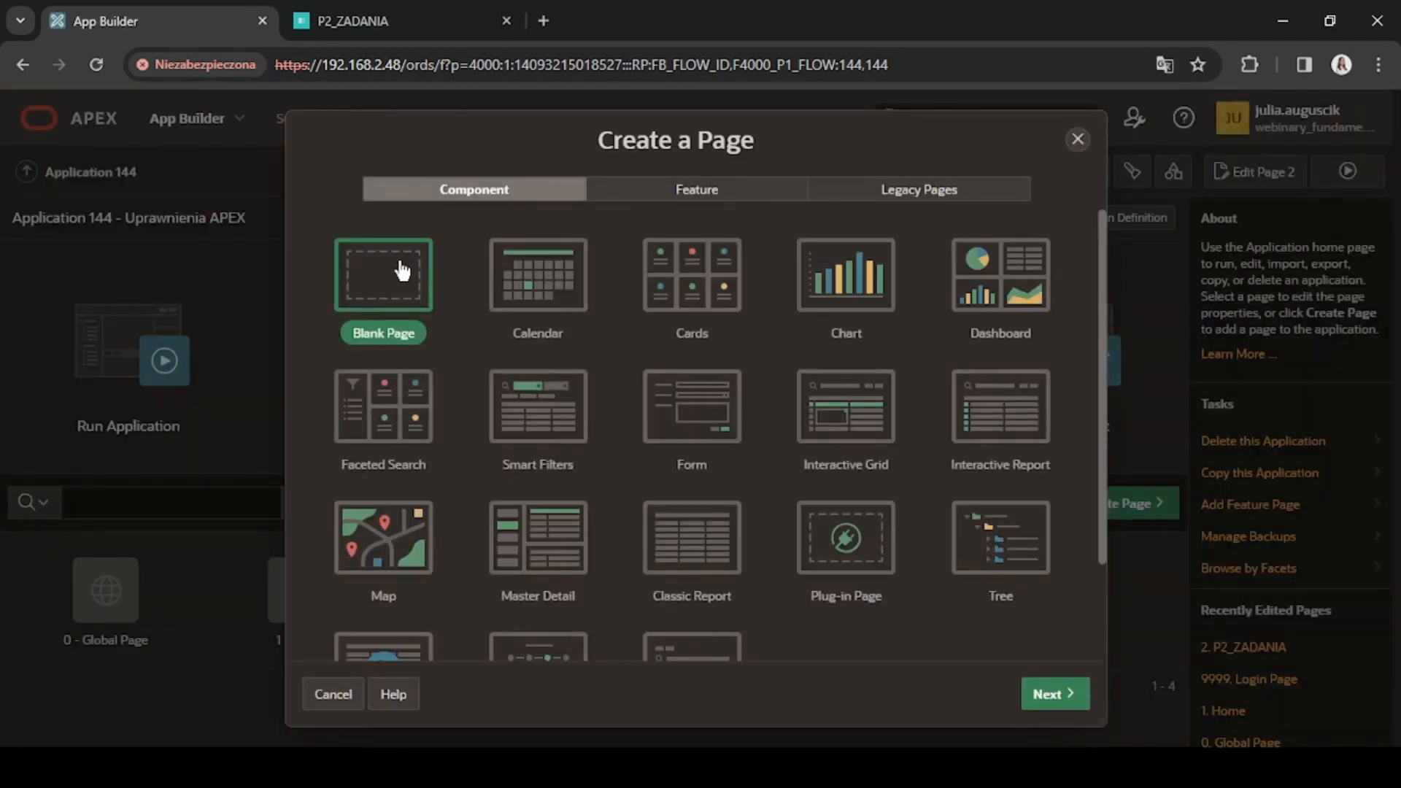
left_click(402, 271)
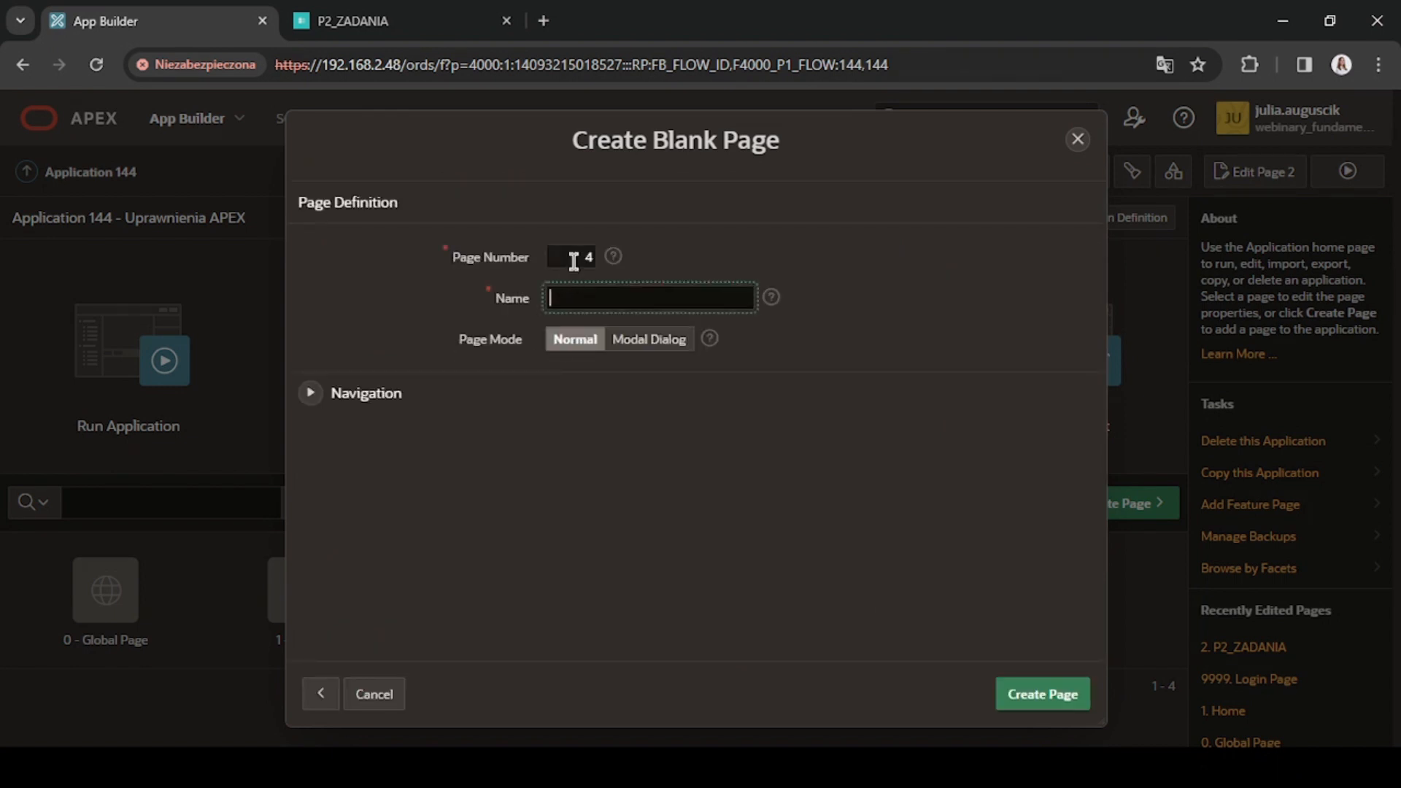
double_click(574, 261)
type("3")
key("Tab")
type("P3_UPRAWNIENIA")
left_click(1051, 693)
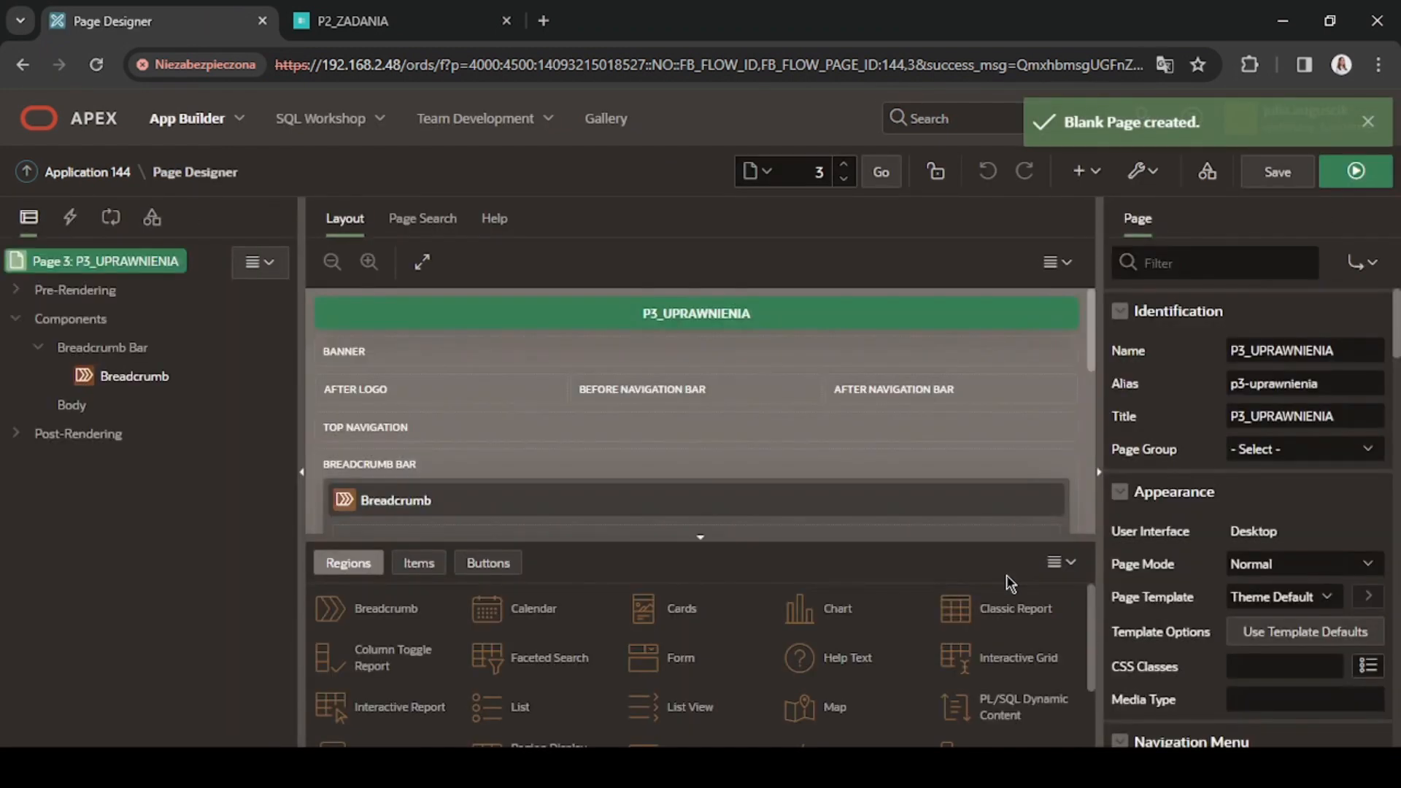
Add a region to the page body, make it an Interactive Report and title it Zadania.
right_click(73, 406)
left_click(124, 435)
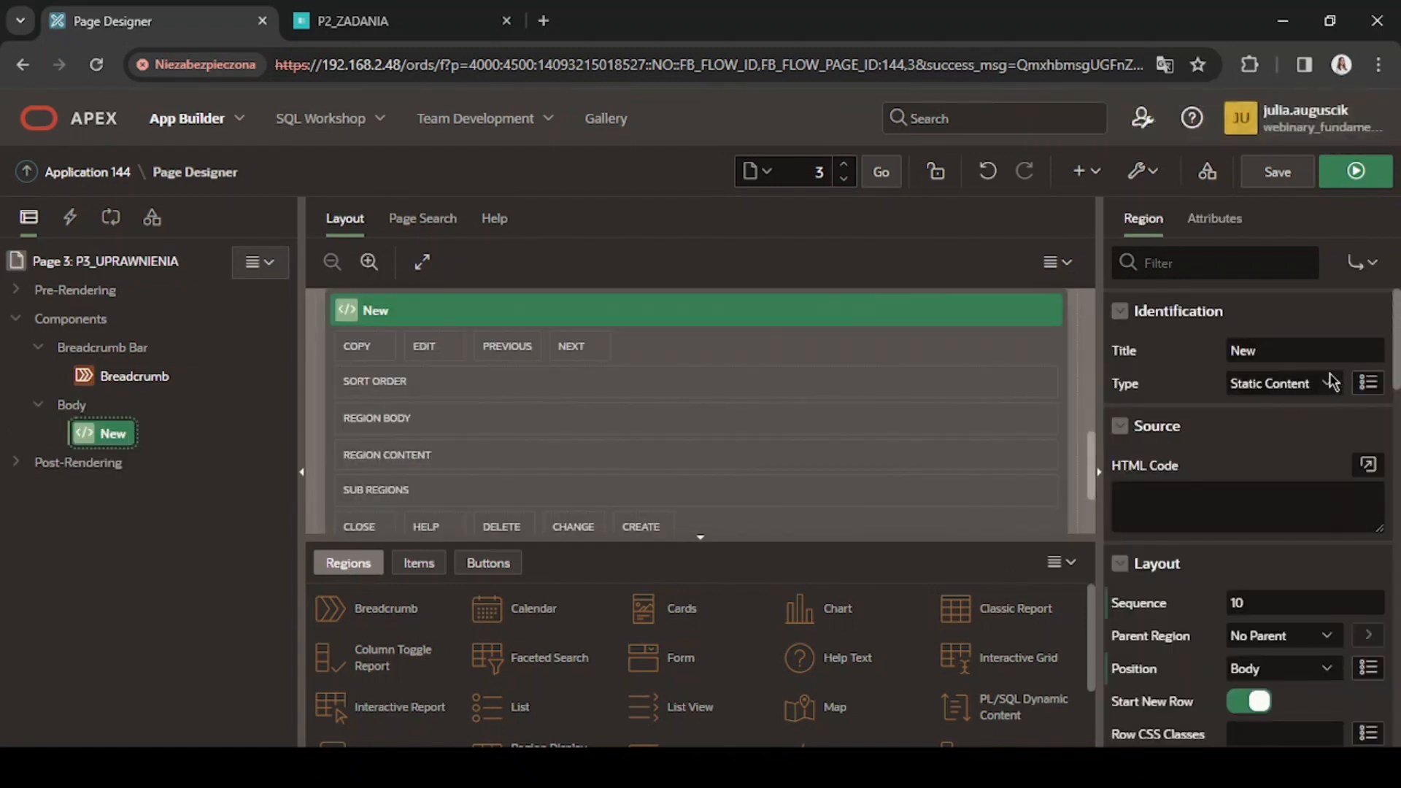
key("i")
key("i")
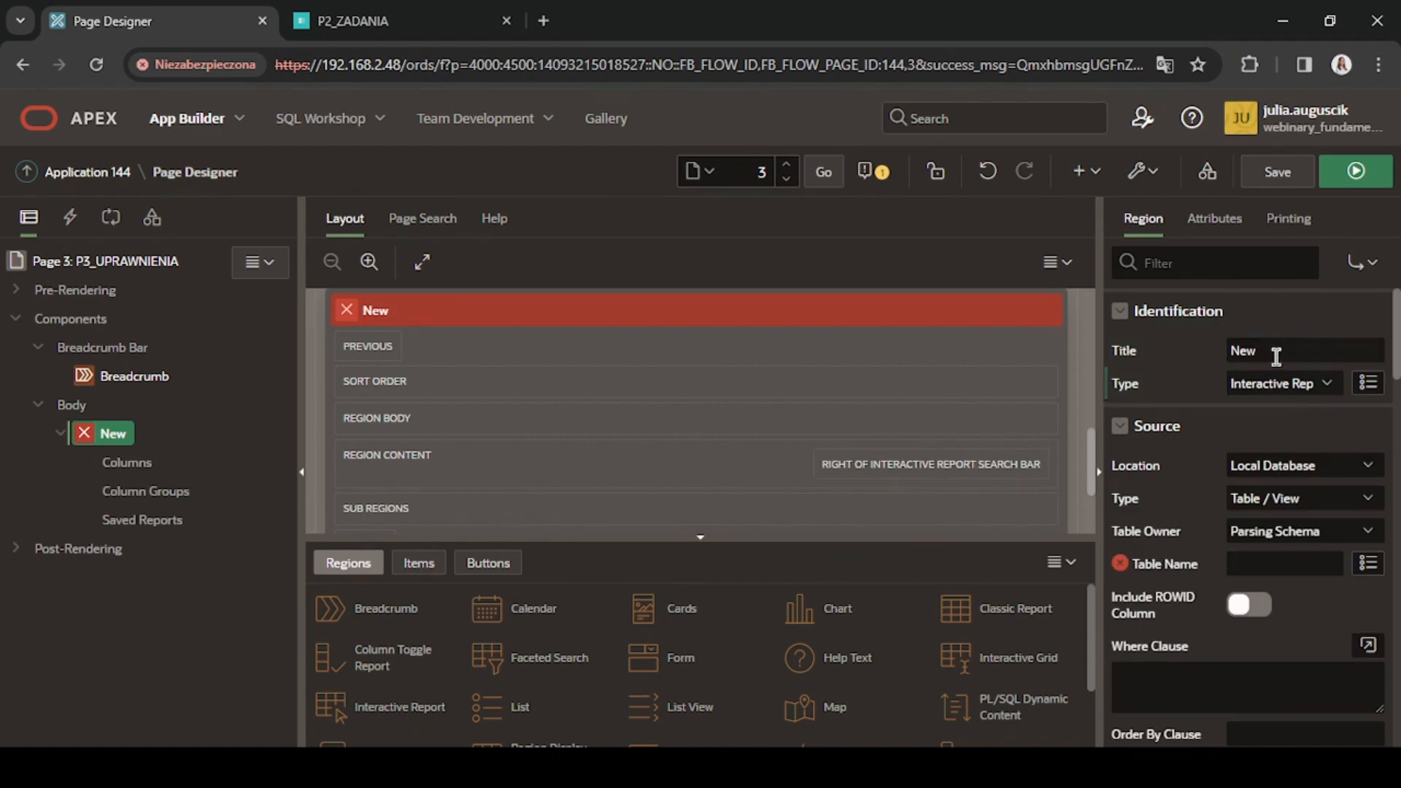
double_click(1276, 355)
type("Zada")
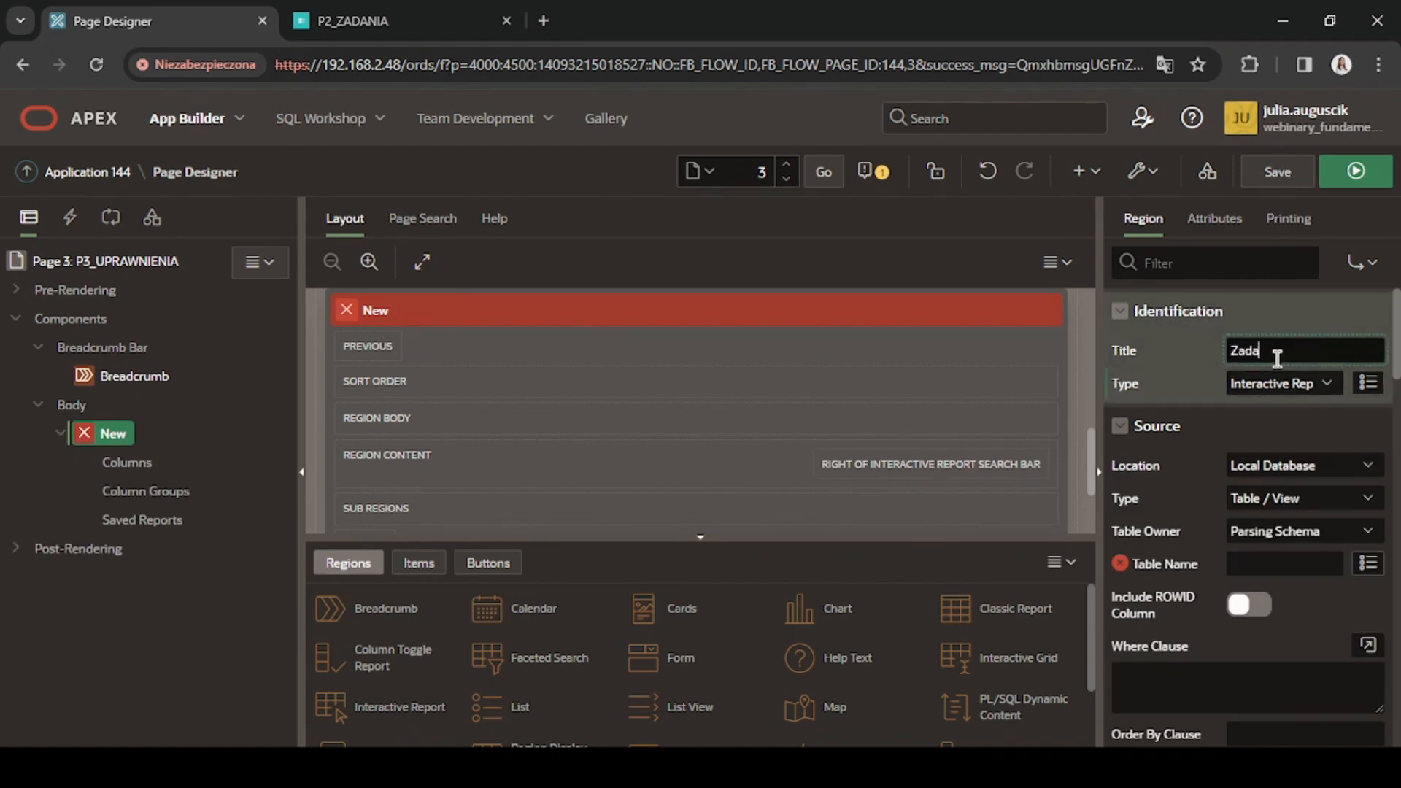
type("nia")
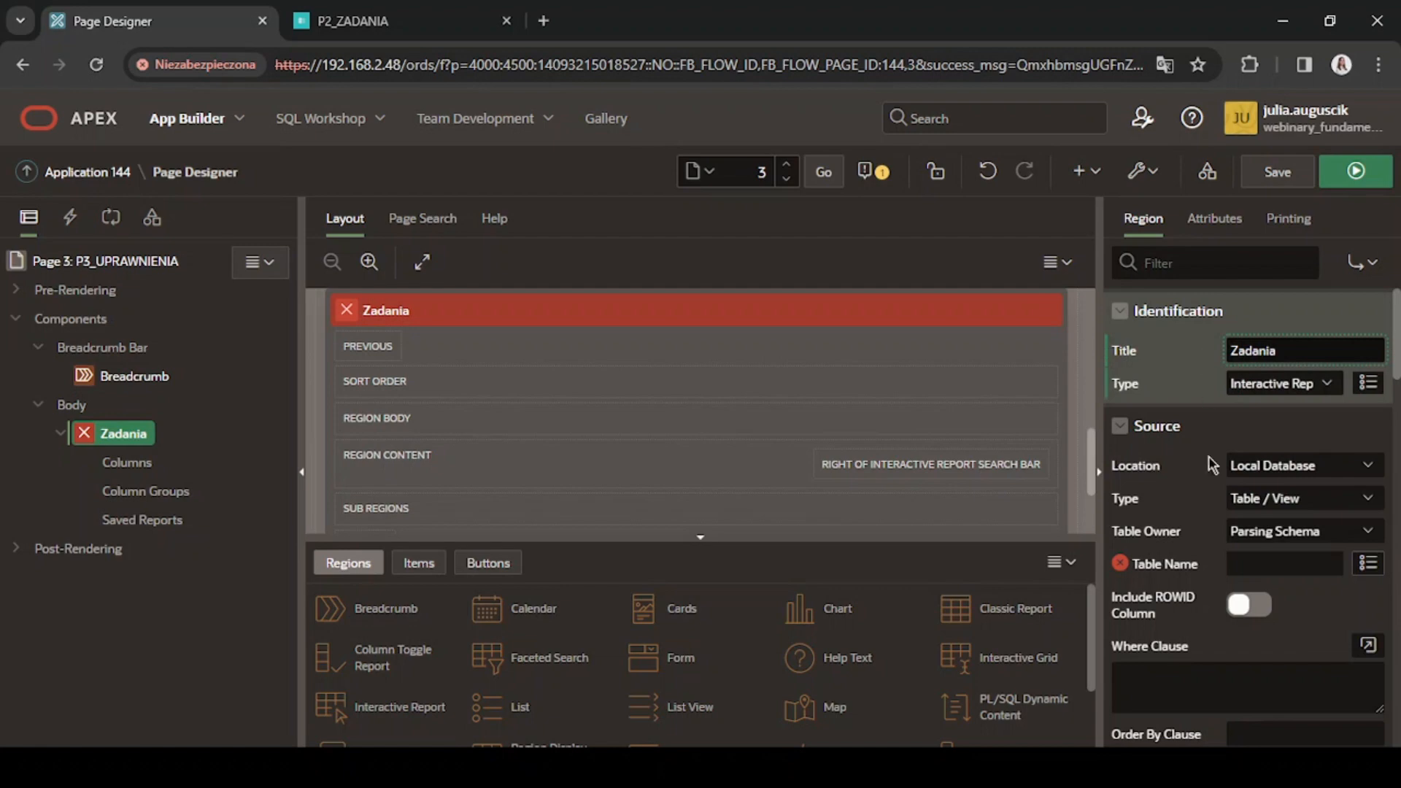
Set the Zadania region's source to the SQL query "SELECT subject, my_comment, status, owner FROM my_todos;" and validate it.
left_click(1283, 500)
left_click(1234, 539)
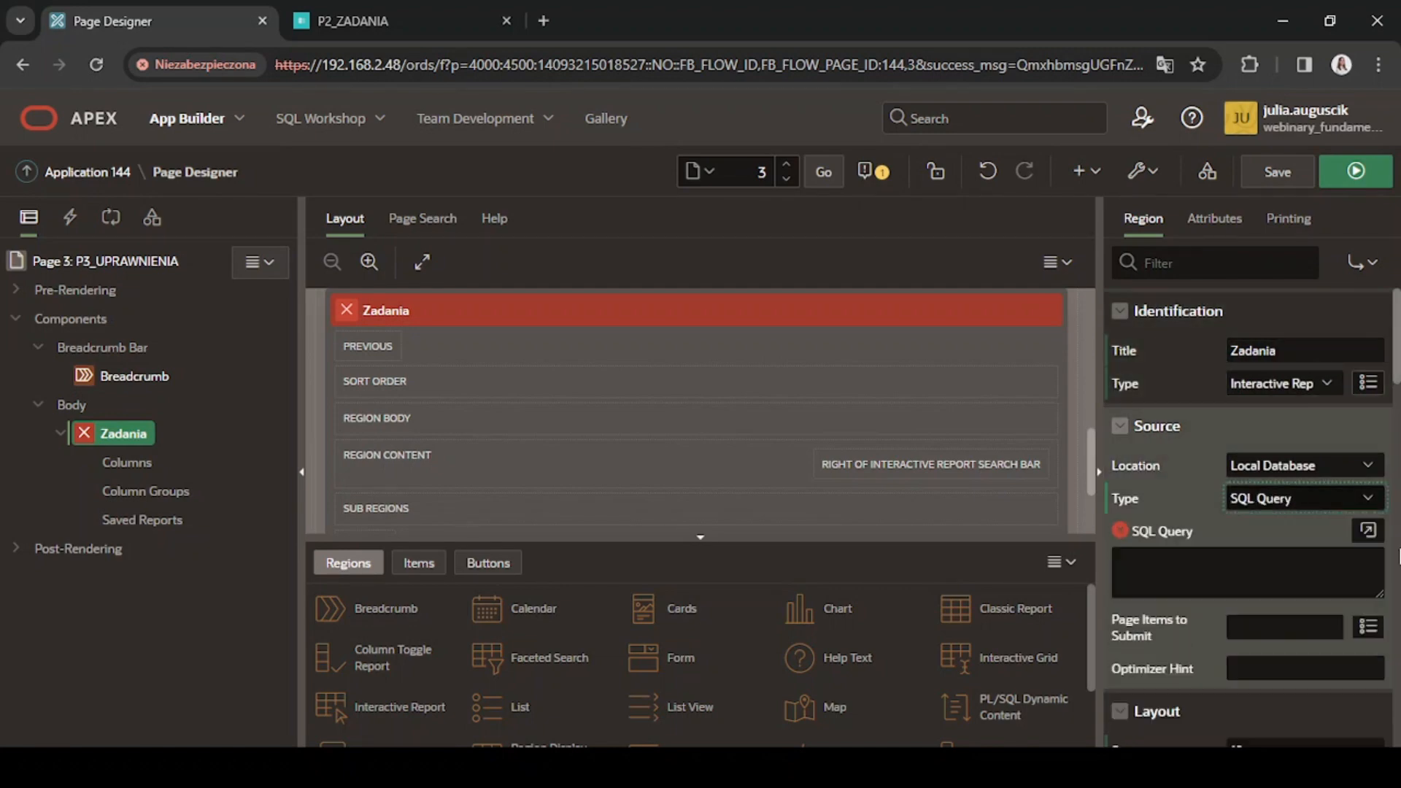
left_click(1367, 530)
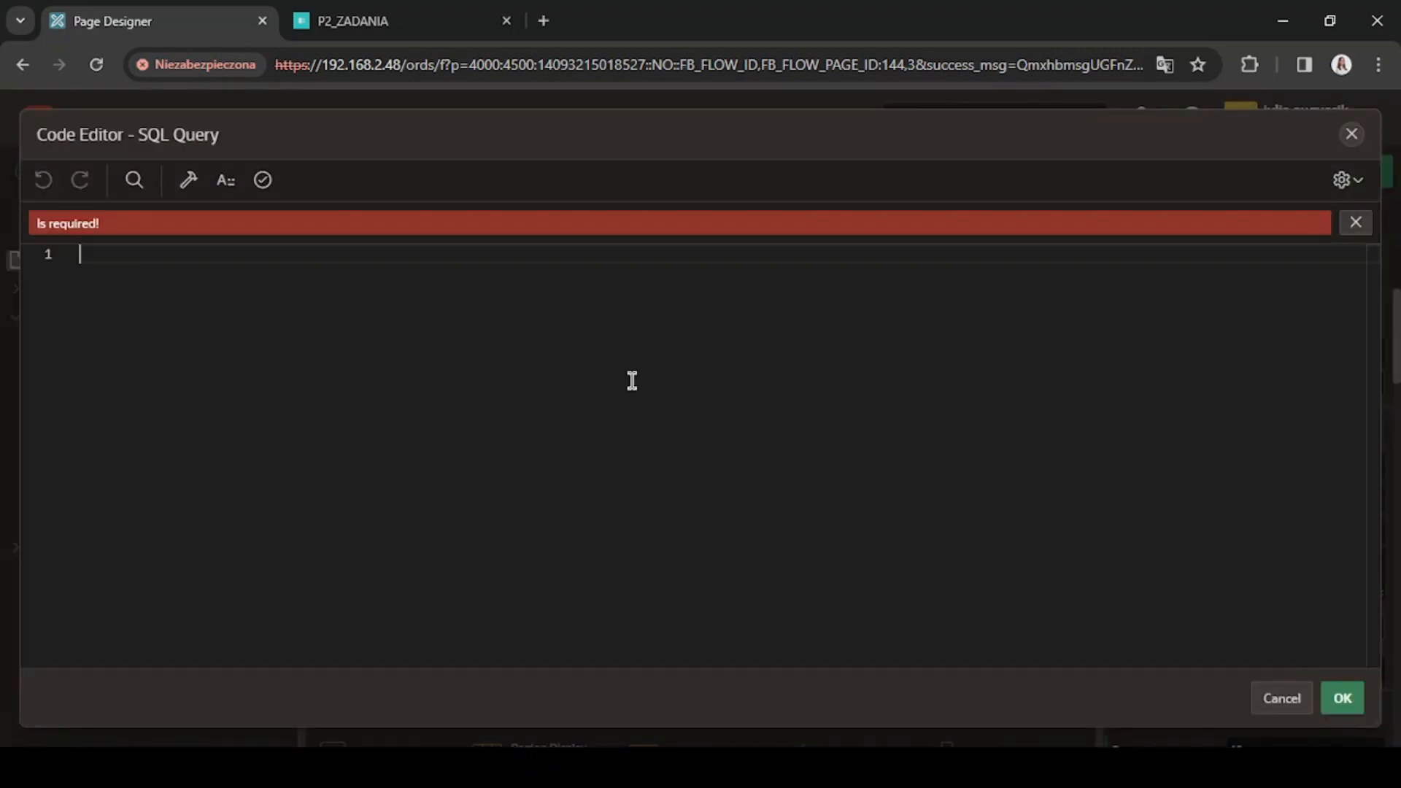
type("SELECT subject, my_comment, status, owner FROM my_todos;")
left_click(263, 179)
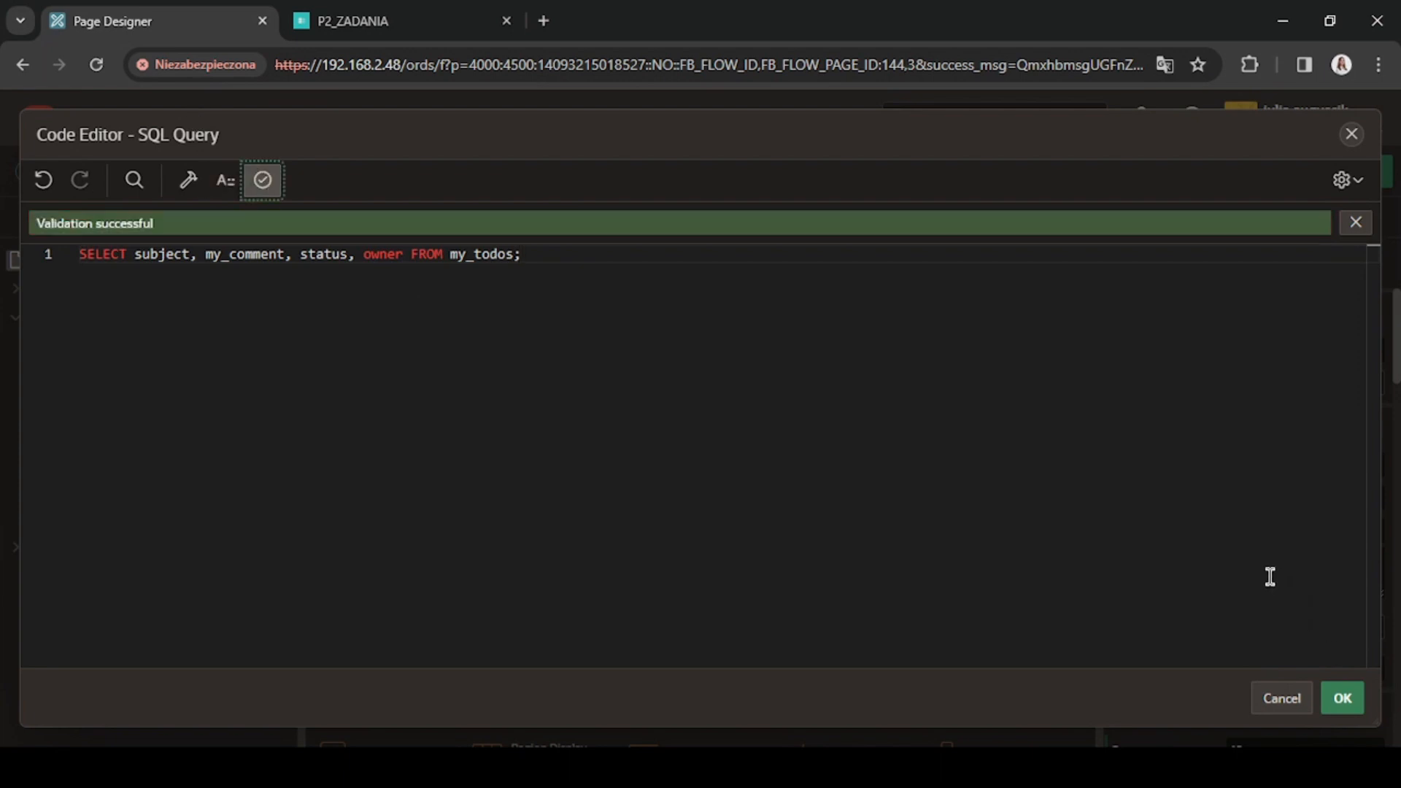
left_click(1341, 700)
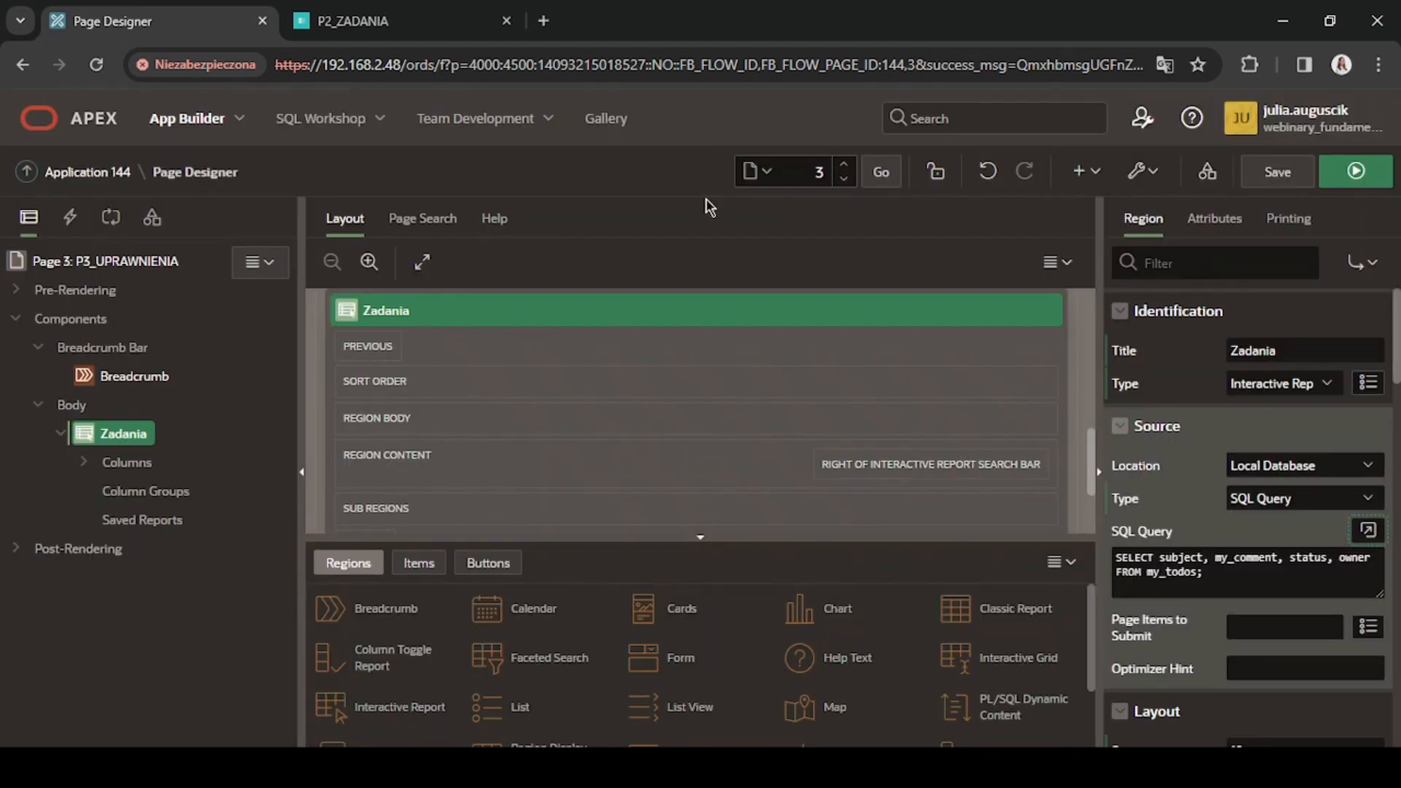
Assign the ADMINISTARTOR_APLIKACJI authorization scheme to page 3 as a whole and save the page.
left_click(123, 263)
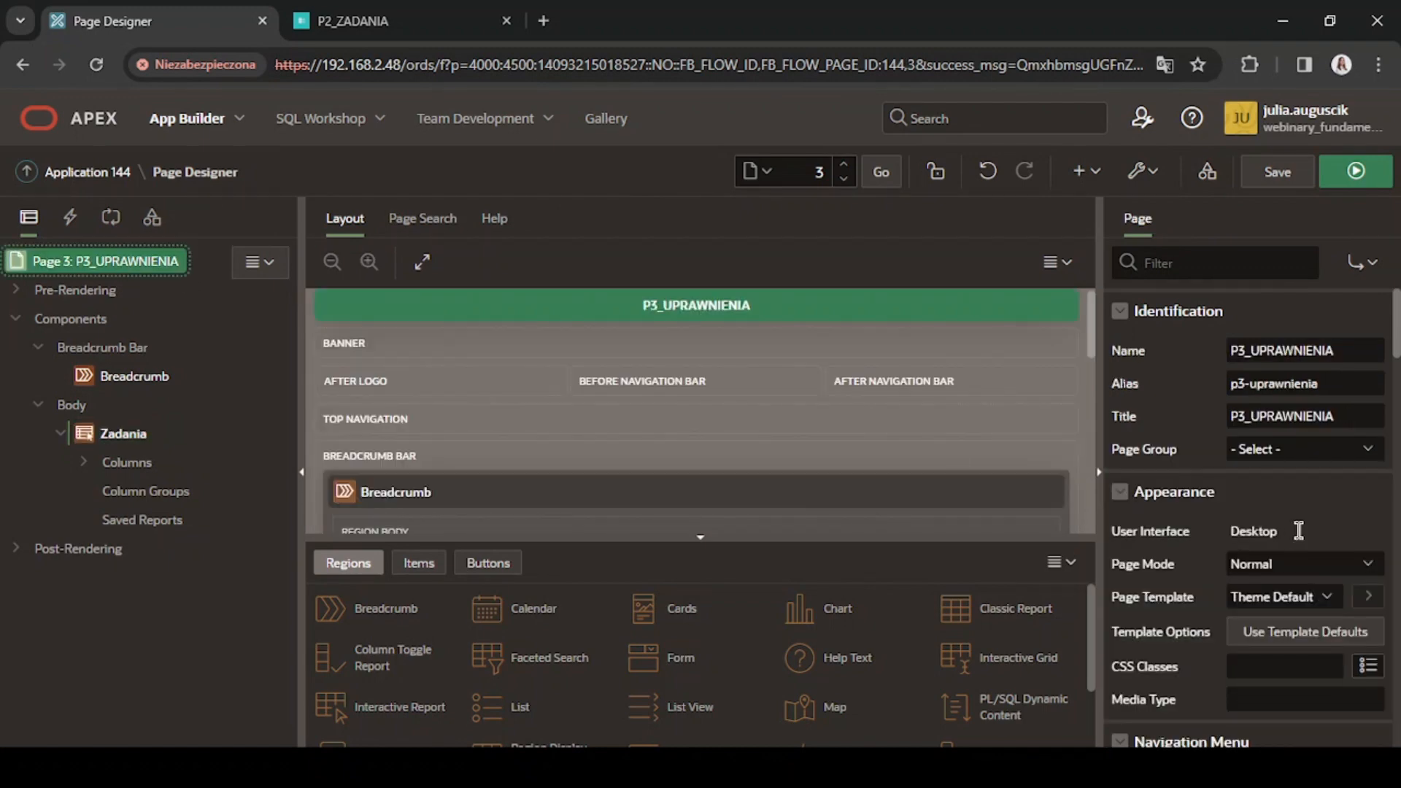
scroll(1298, 531, "down", 6)
scroll(1298, 531, "down", 10)
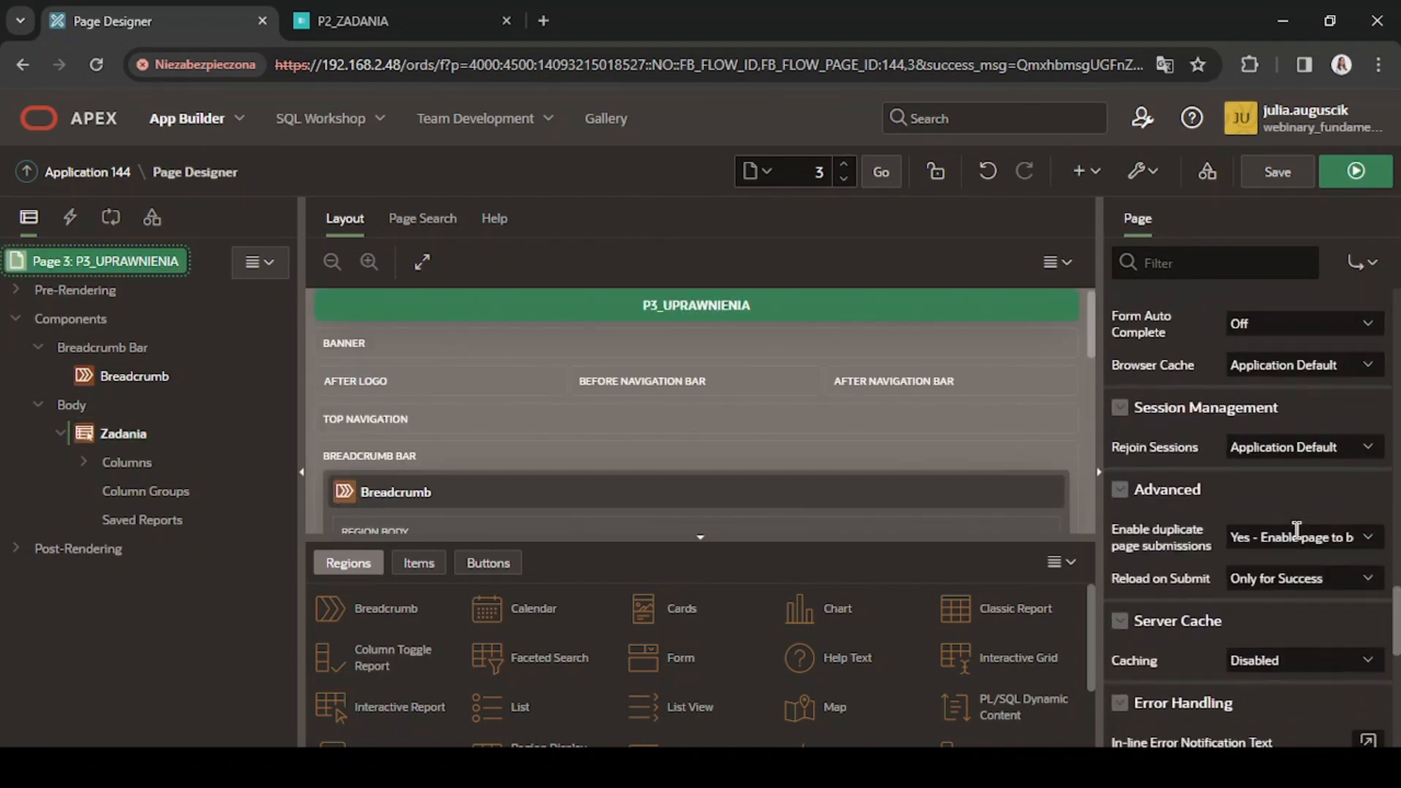
scroll(1277, 496, "up", 4)
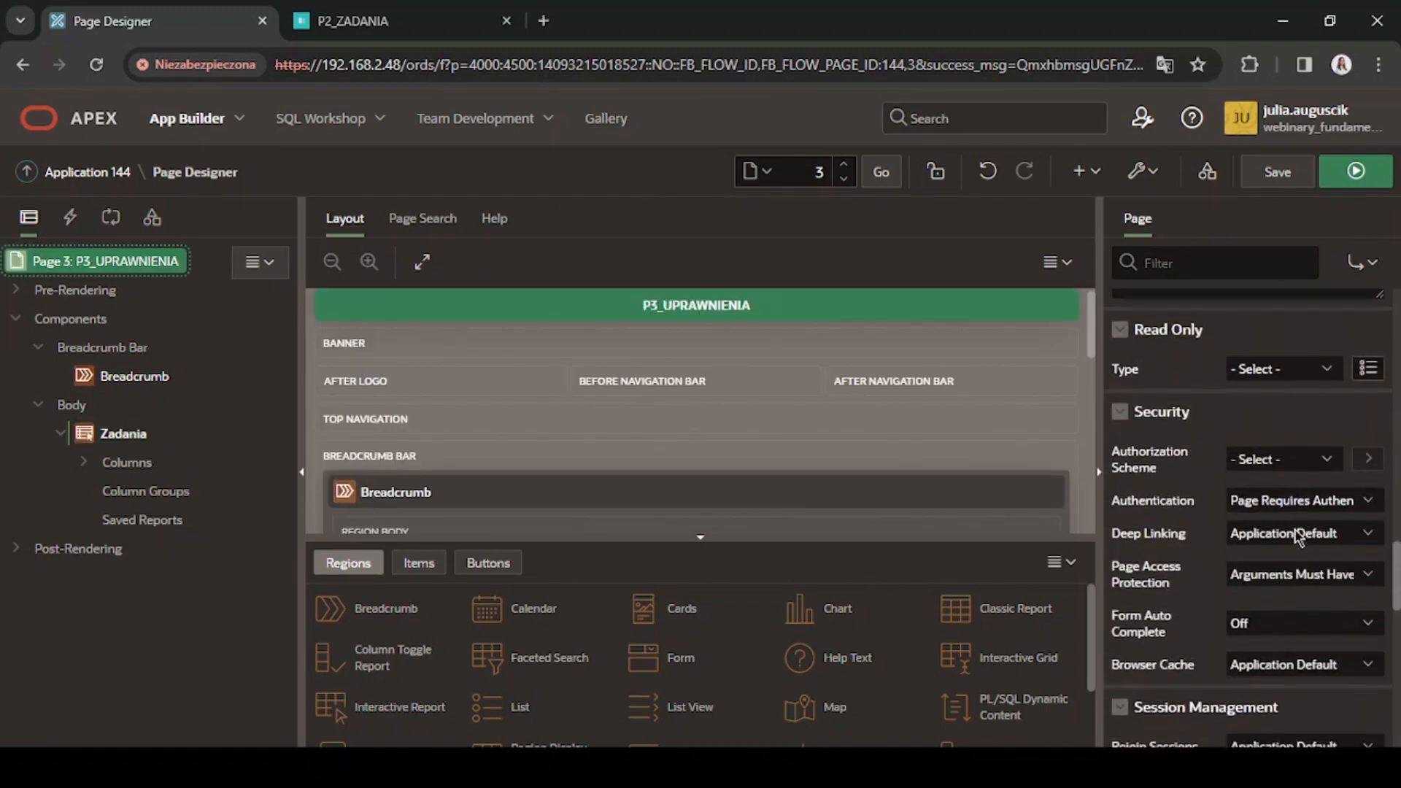
left_click(1263, 476)
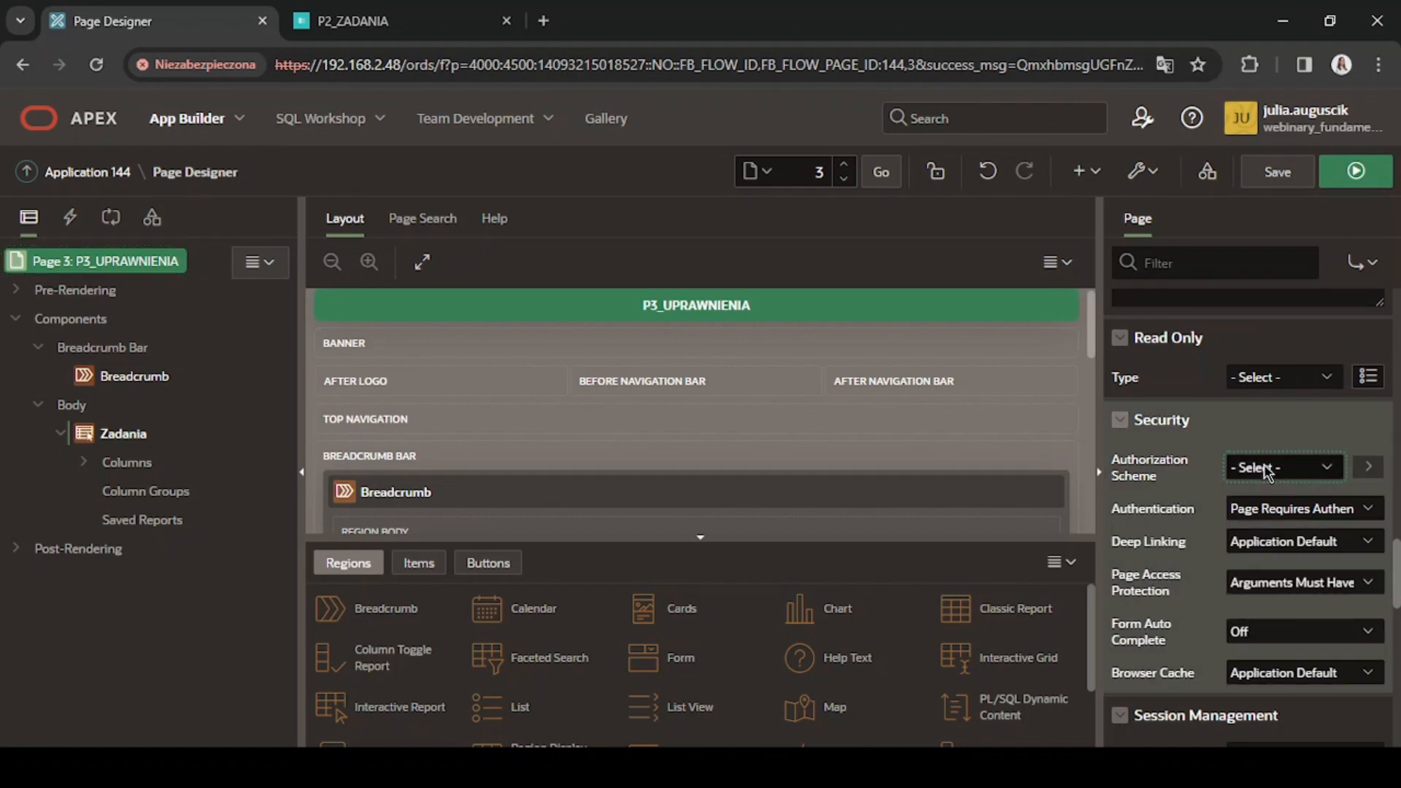
left_click(1250, 510)
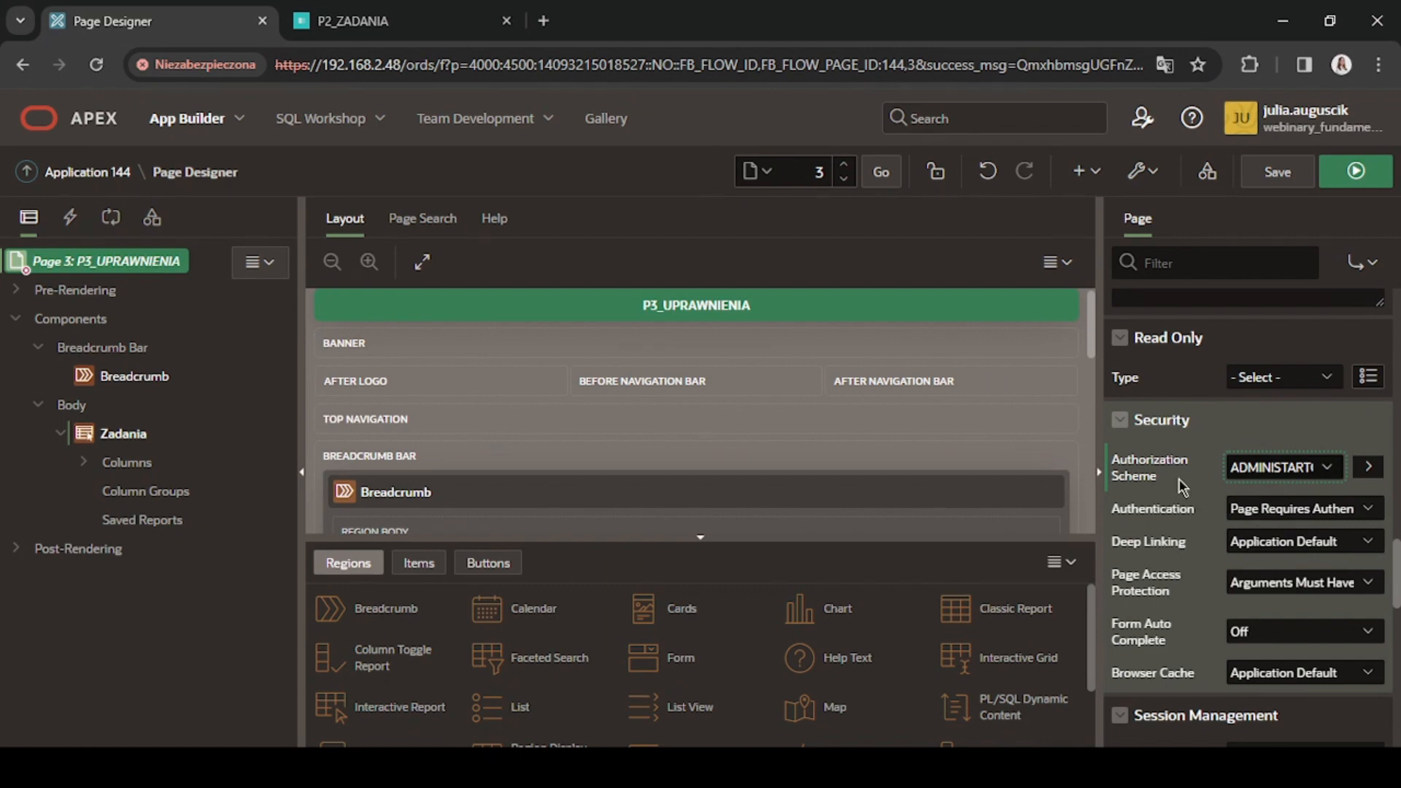
left_click(1287, 180)
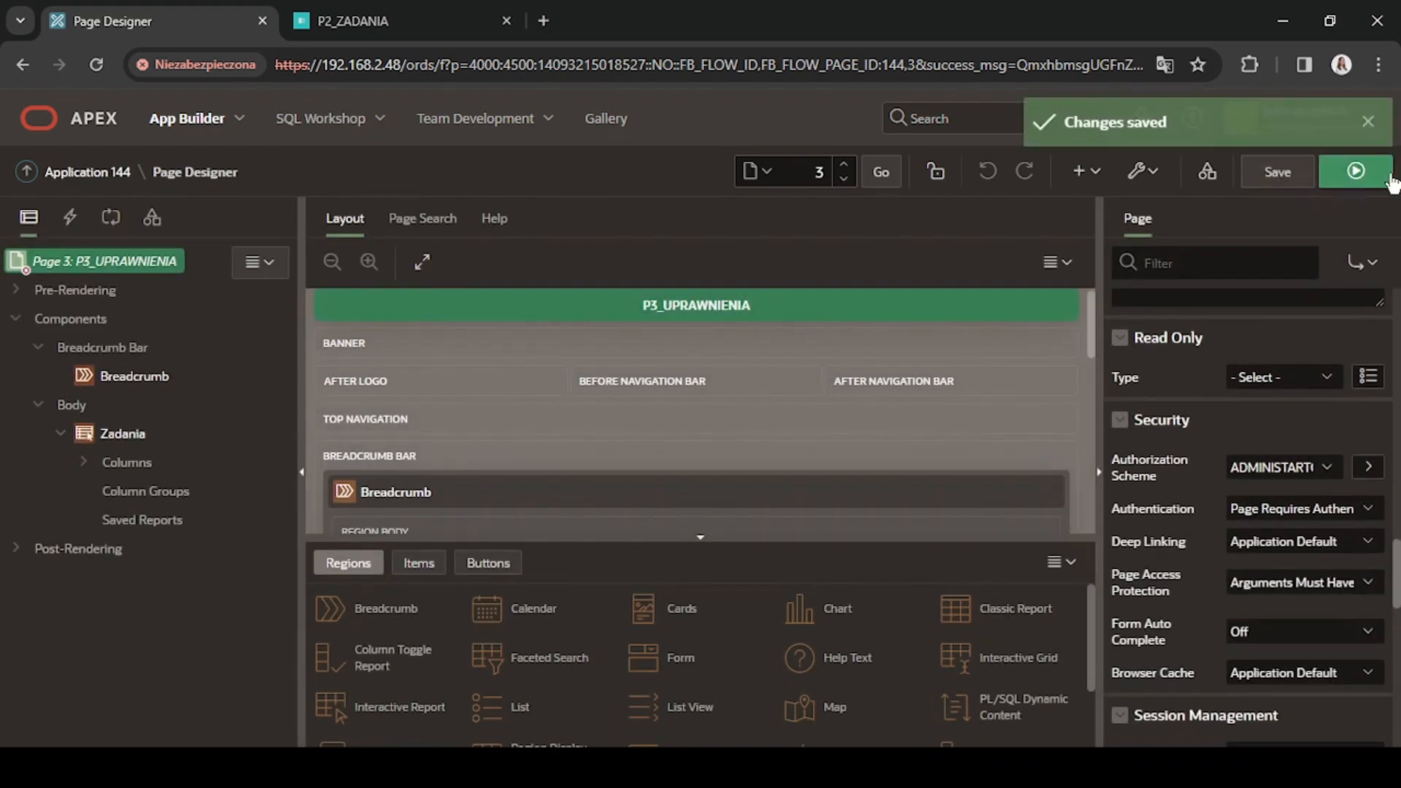
Run page 3, then sign in to Uprawnienia APEX as administrator1 with the account password.
left_click(1356, 170)
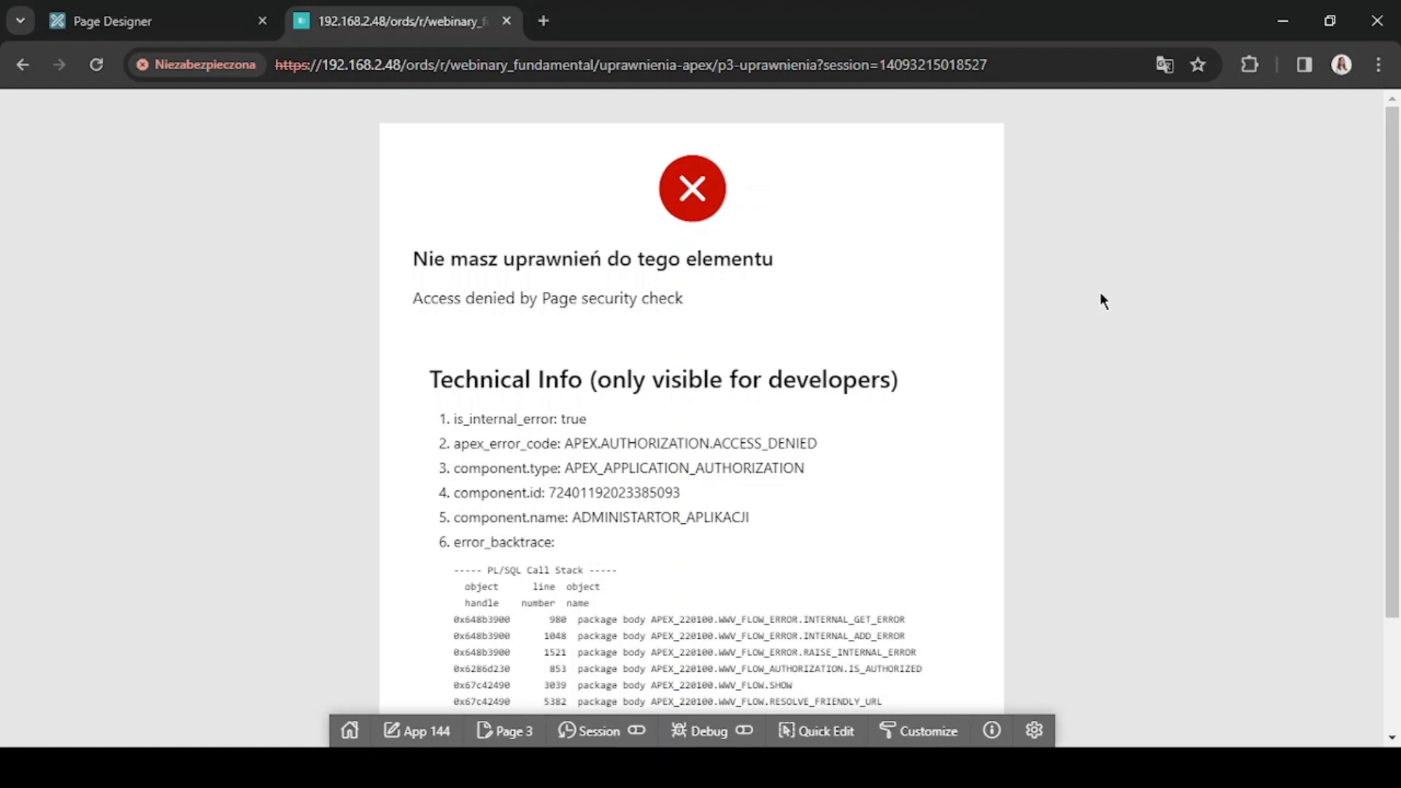
type("admini")
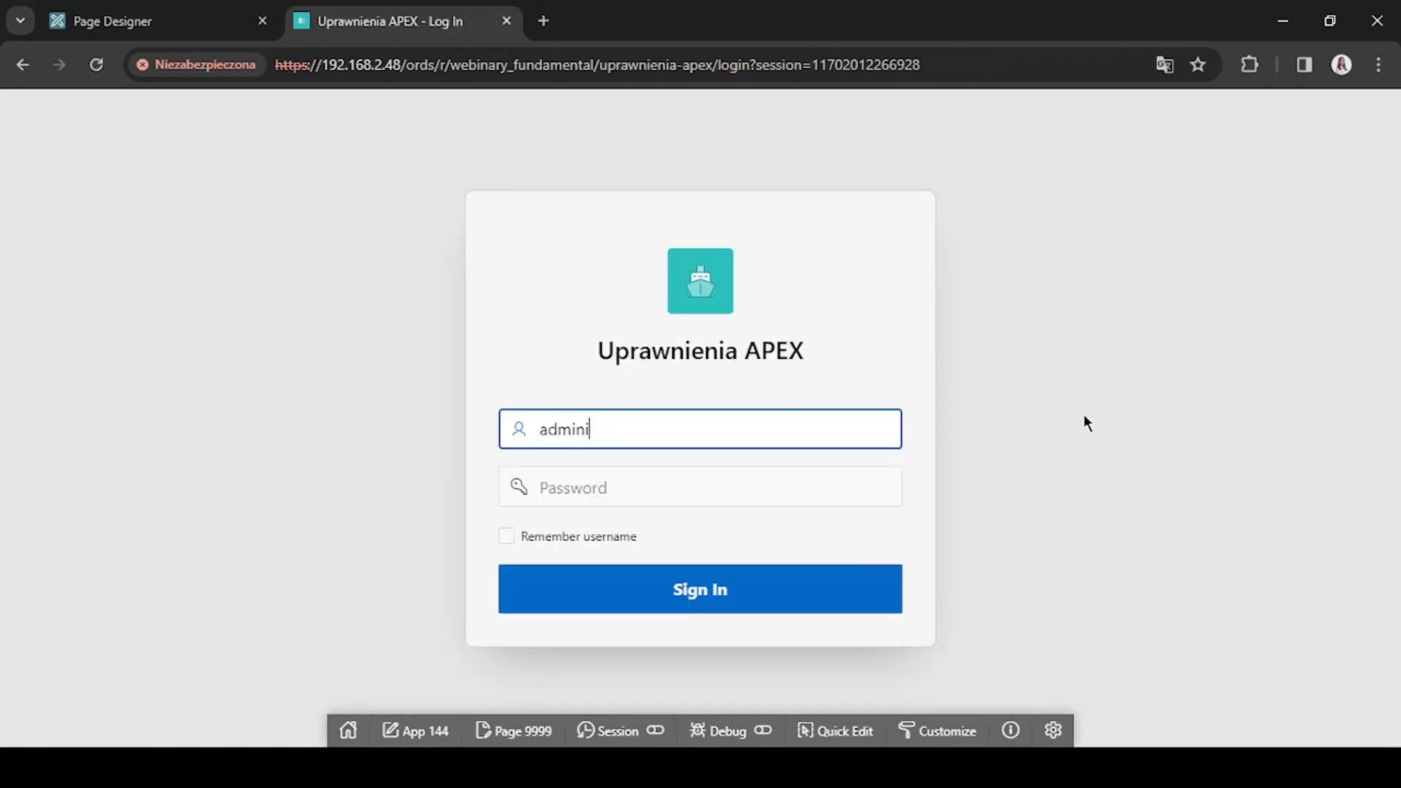
type("strator1")
key("Tab")
type("•••••••")
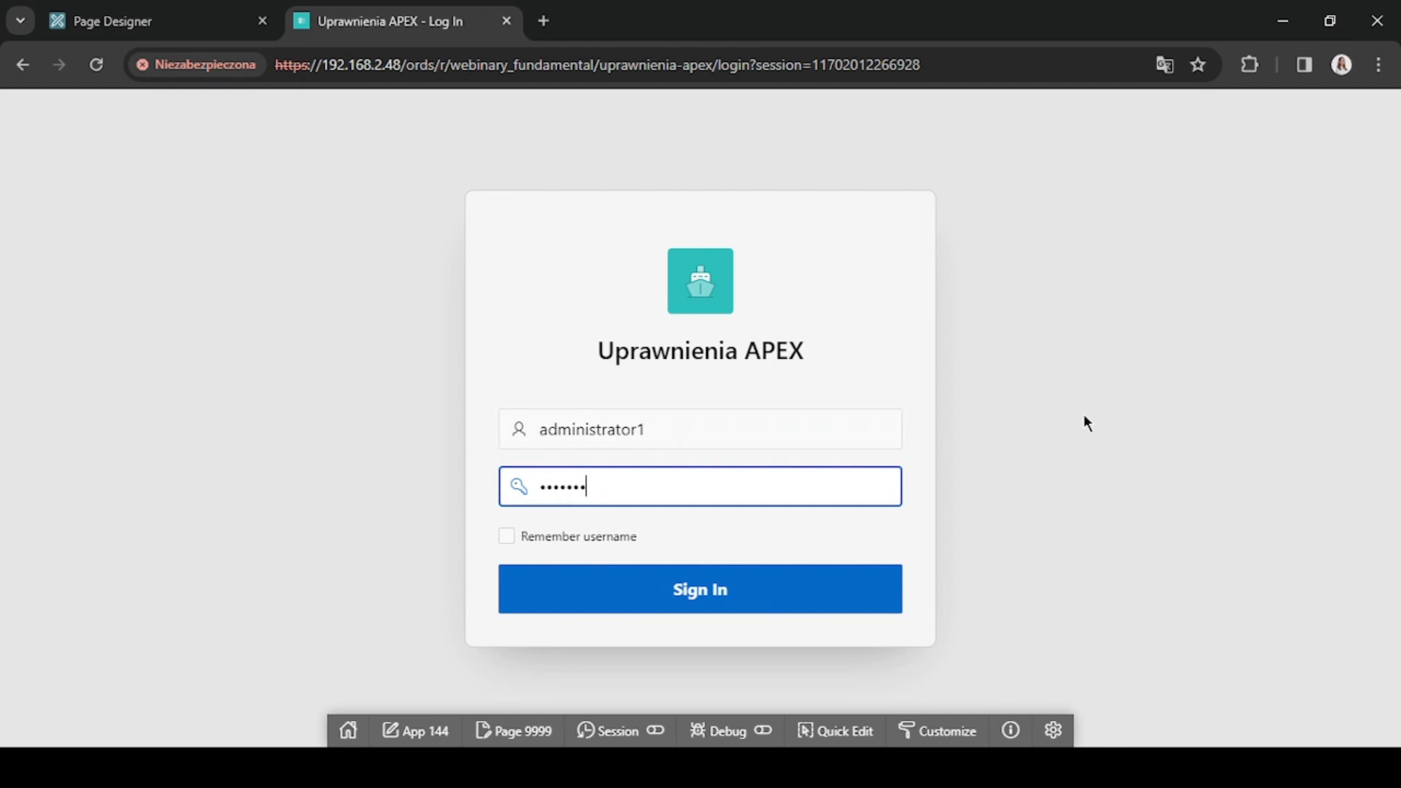
type("•••••••")
key("Return")
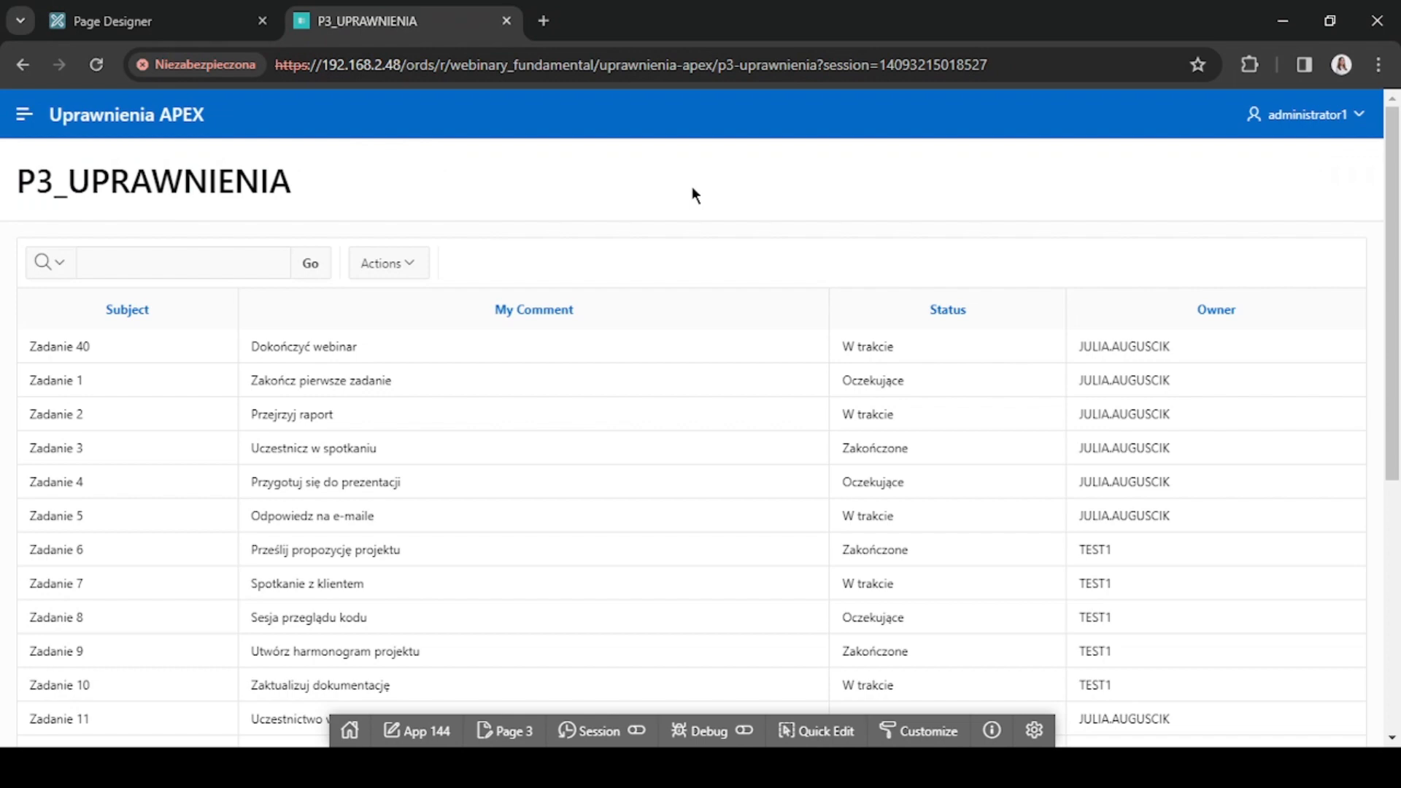
Look through the P3_UPRAWNIENIA report to check the task rows and their owners as the administrator.
scroll(718, 223, "down", 6)
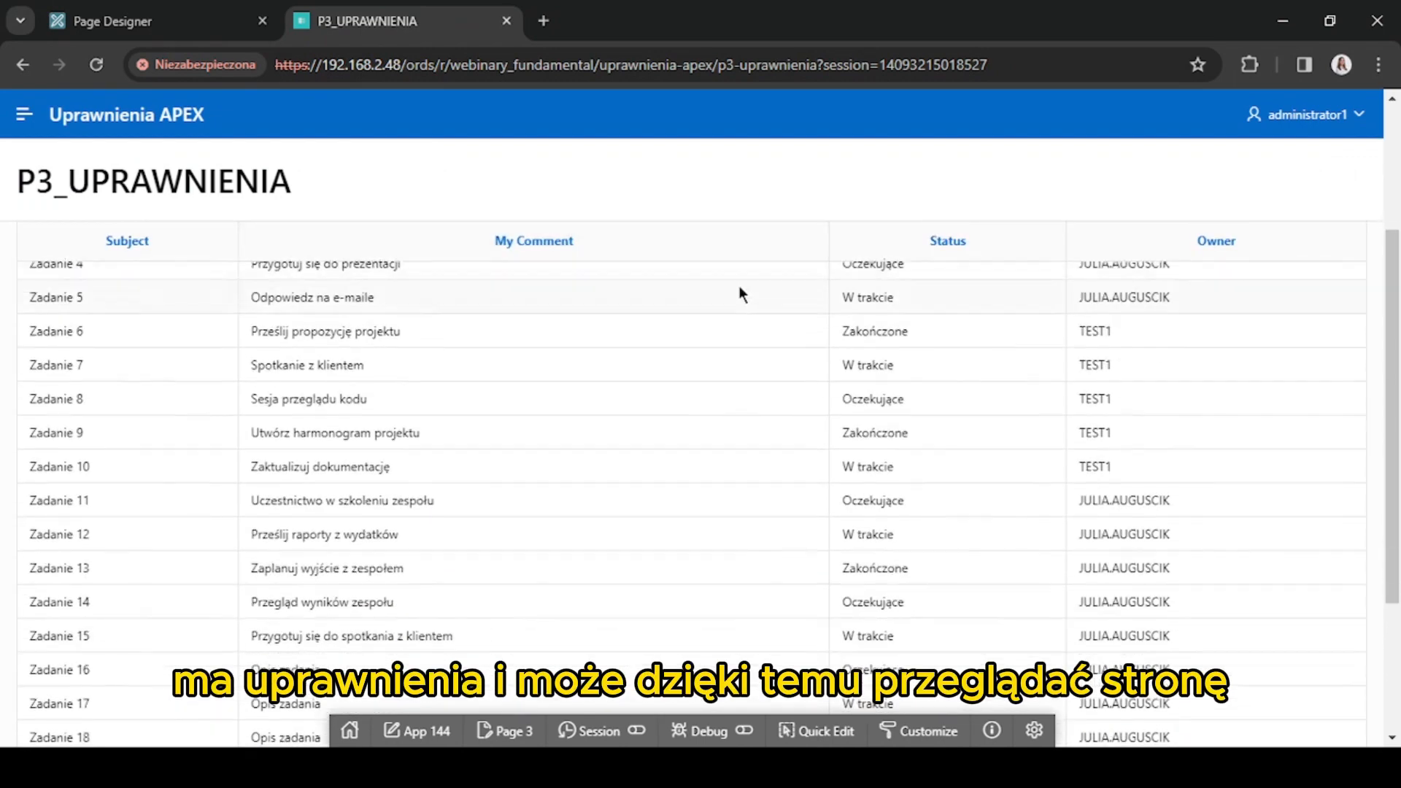
scroll(742, 326, "up", 6)
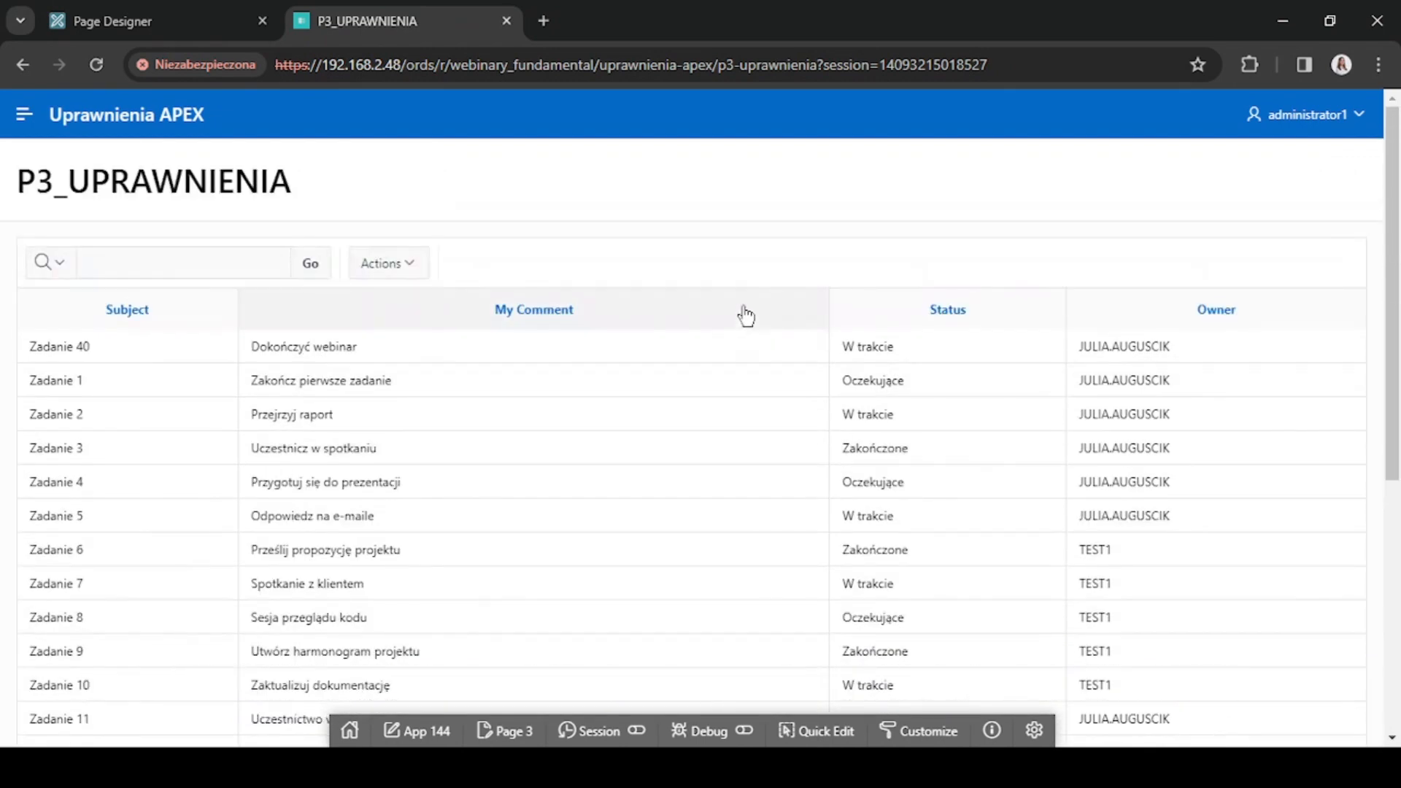
key("alt+Tab")
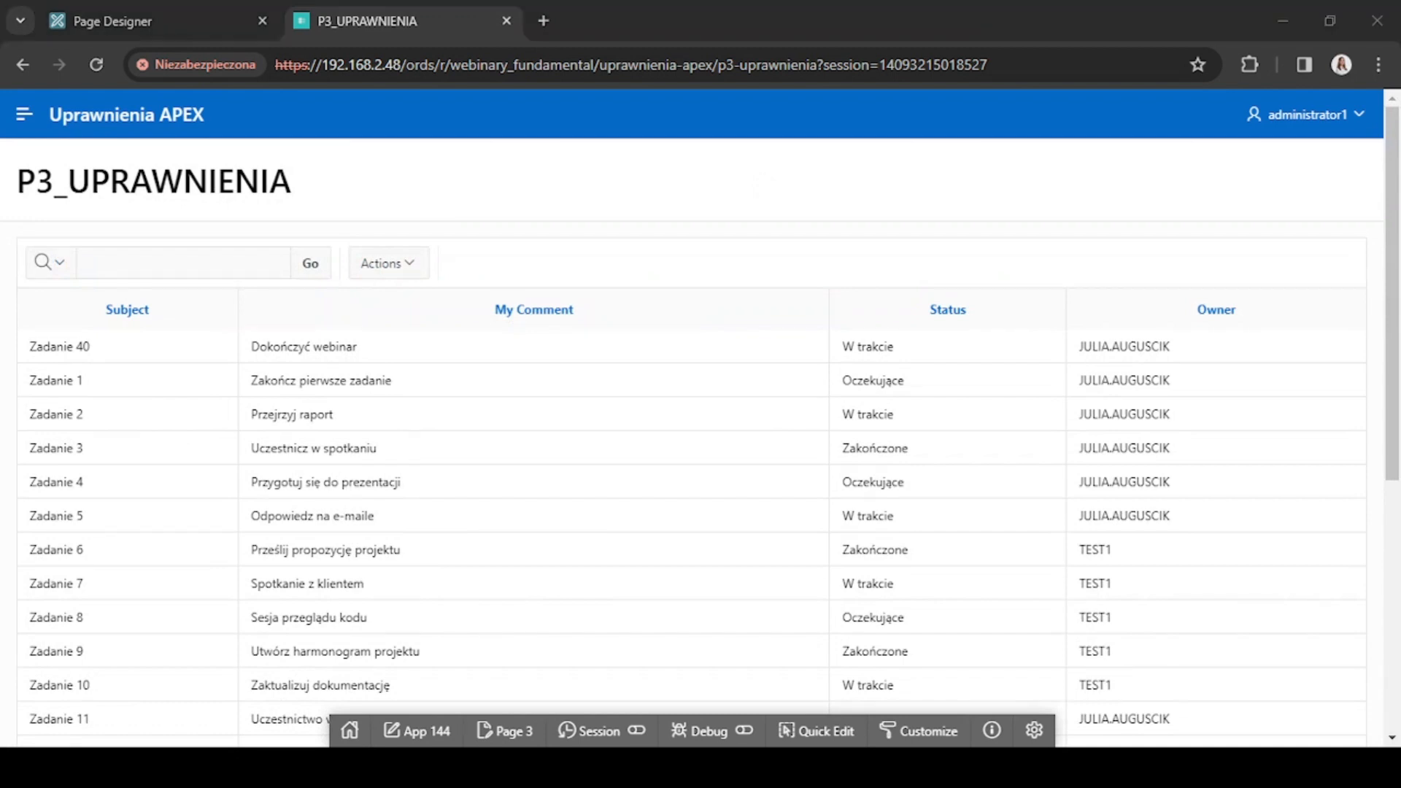